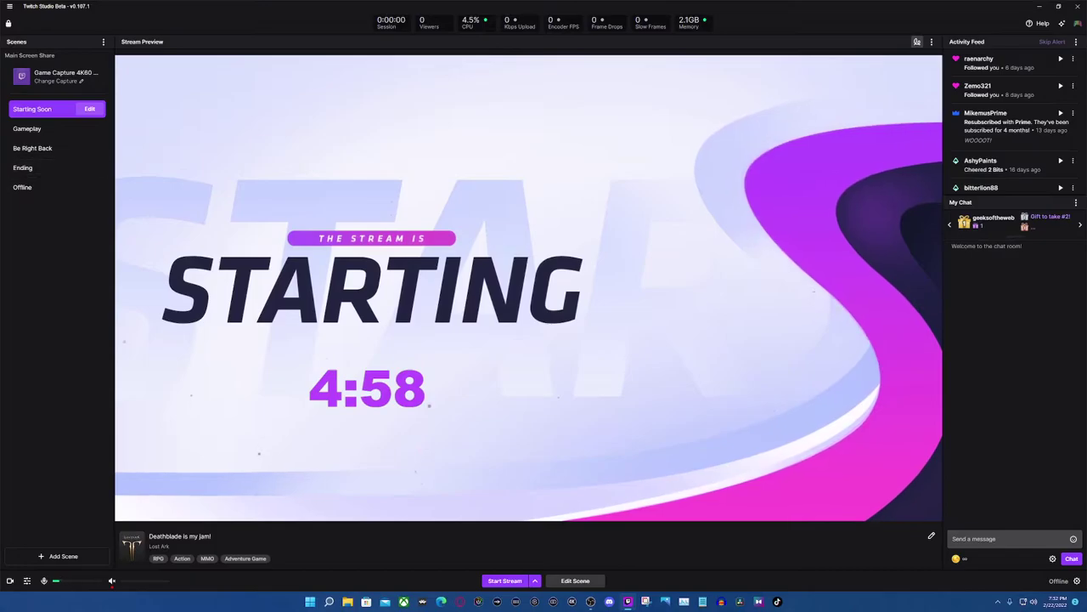
Step: Add a new scene from the Starting Soon template and open it for editing
click(59, 556)
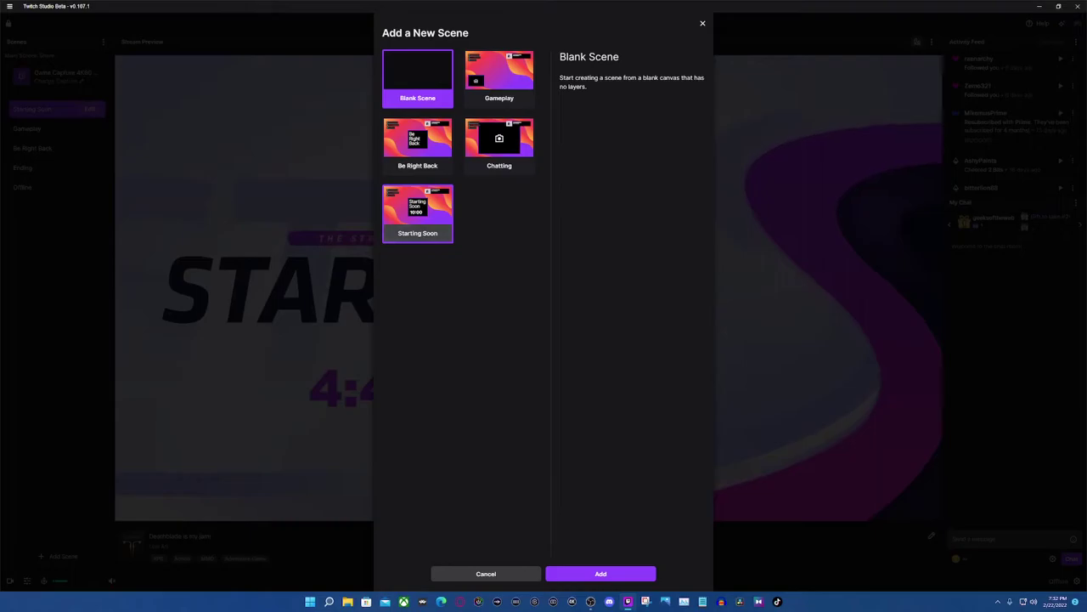
click(417, 212)
click(601, 574)
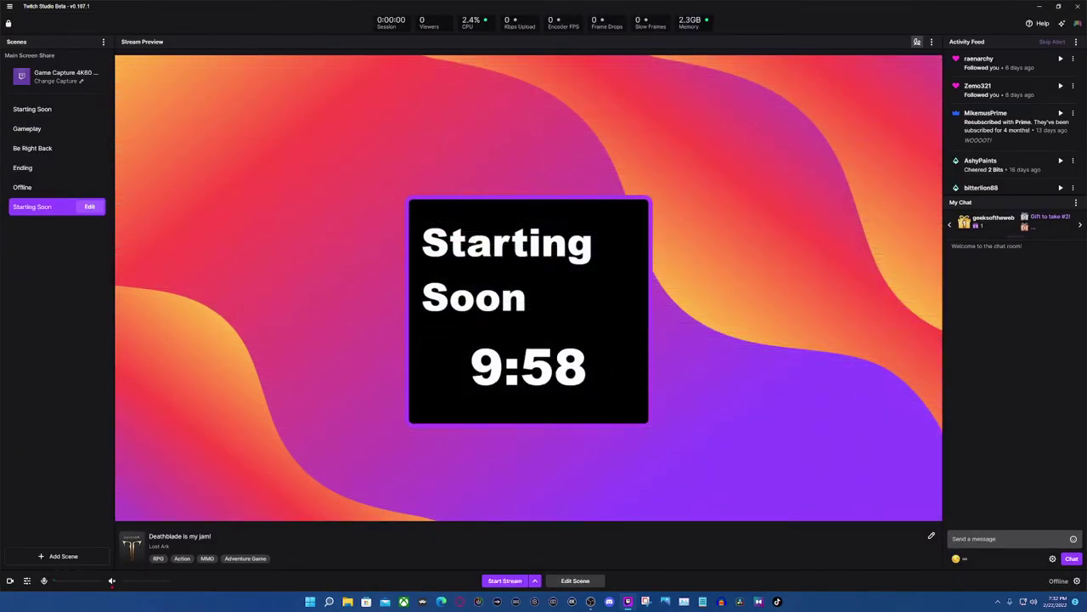
click(89, 206)
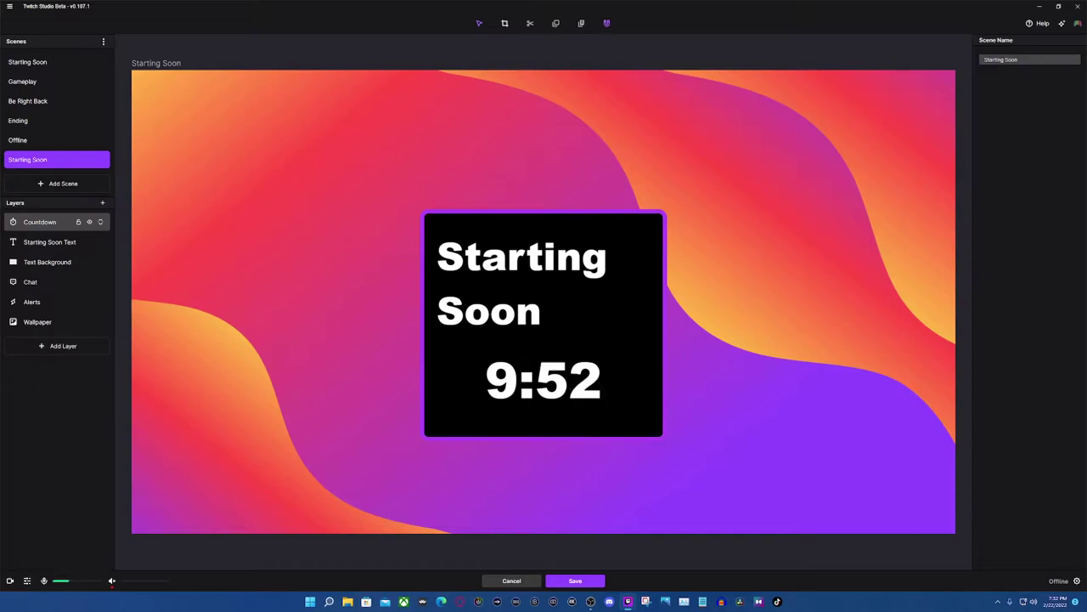
Step: Set the Countdown layer's duration to 5 min 0 sec, then stop and reset the timer
click(41, 222)
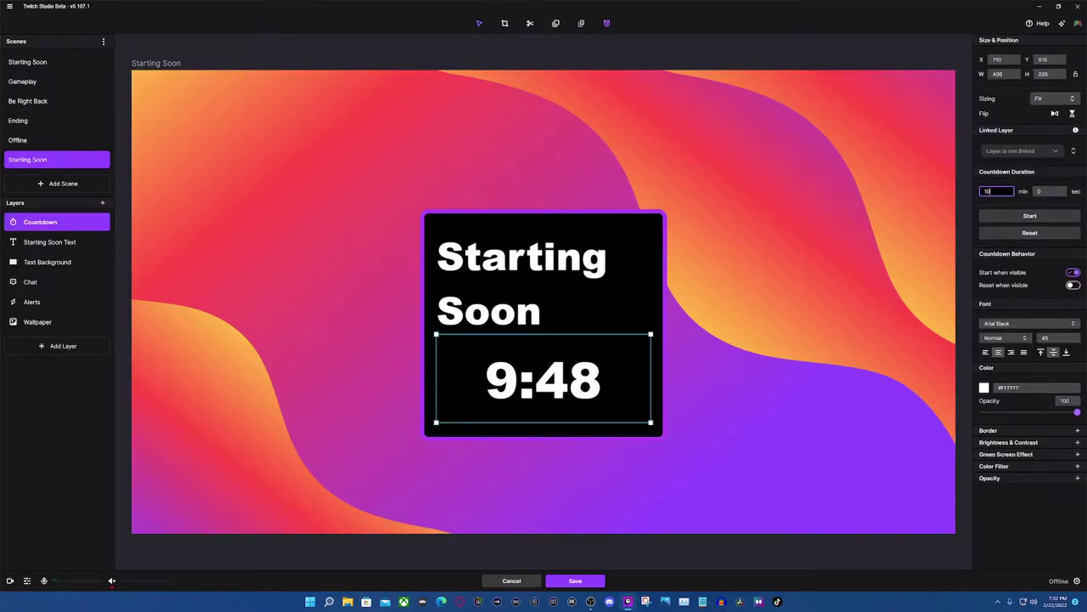
key(BackSpace)
key(BackSpace)
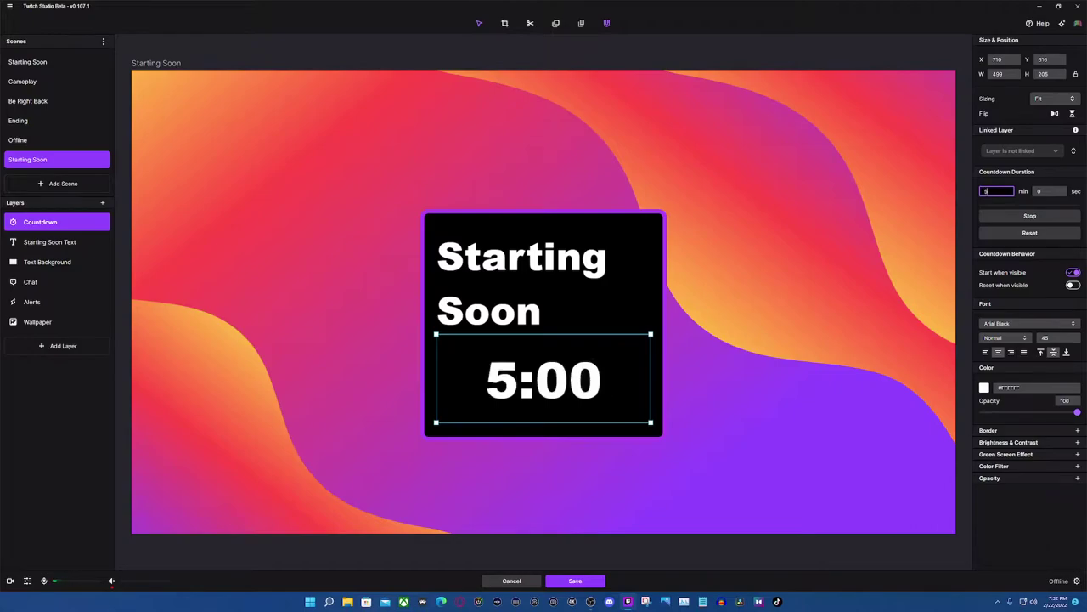
click(1049, 192)
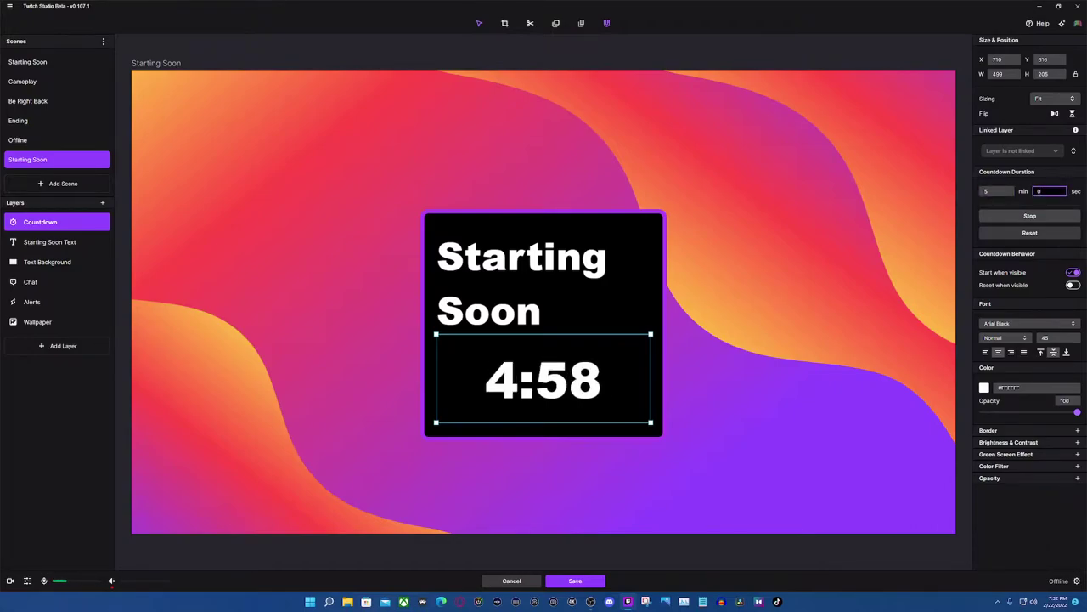
click(1030, 216)
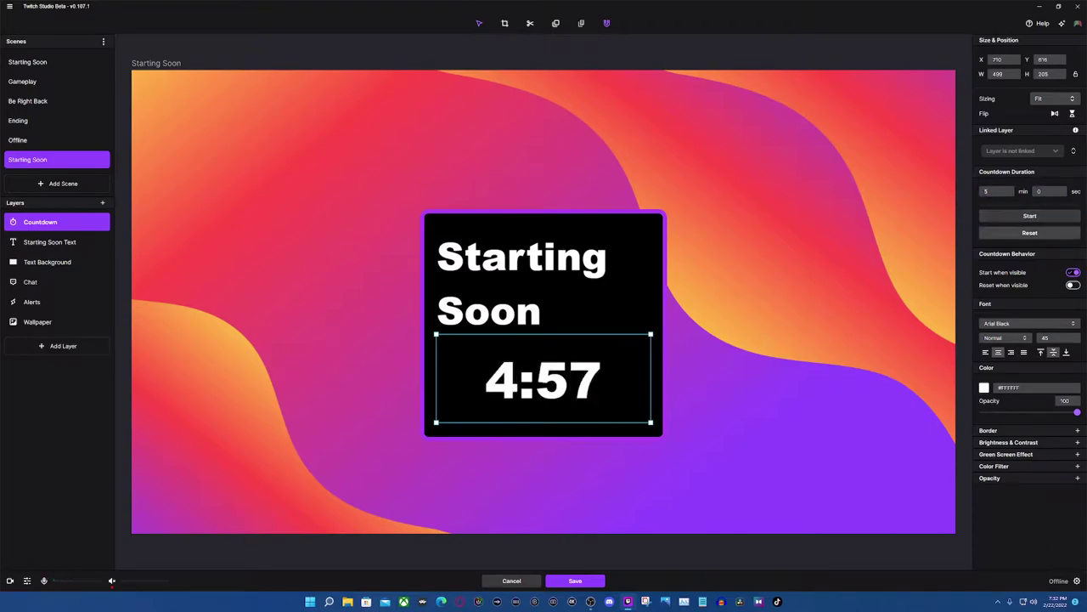
click(1029, 233)
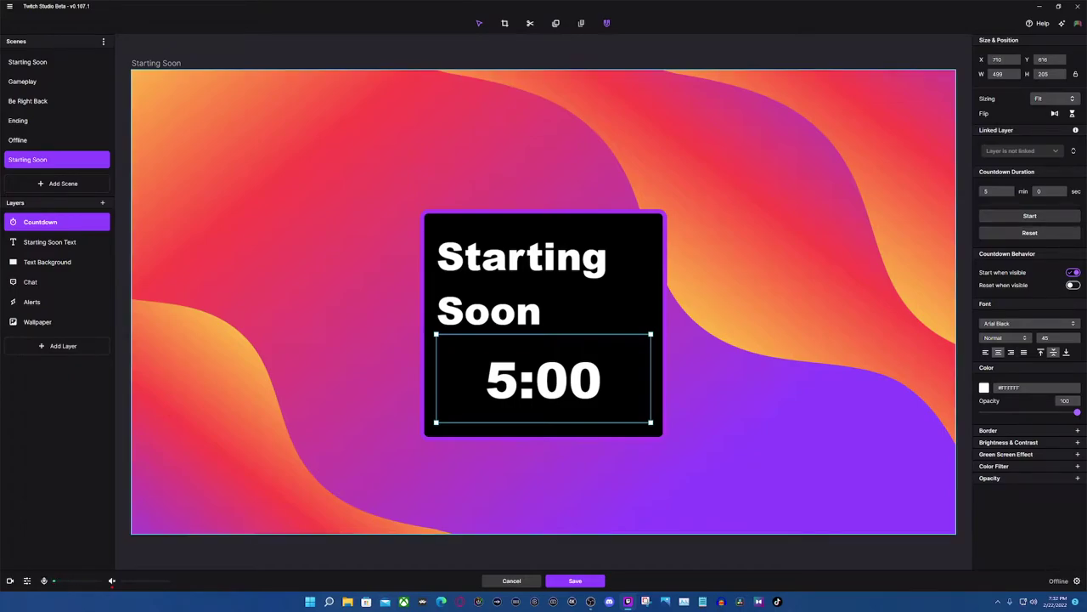
Step: Clear the Starting Soon Text layer's wording and re-enter it as "Starting Soon"
click(50, 242)
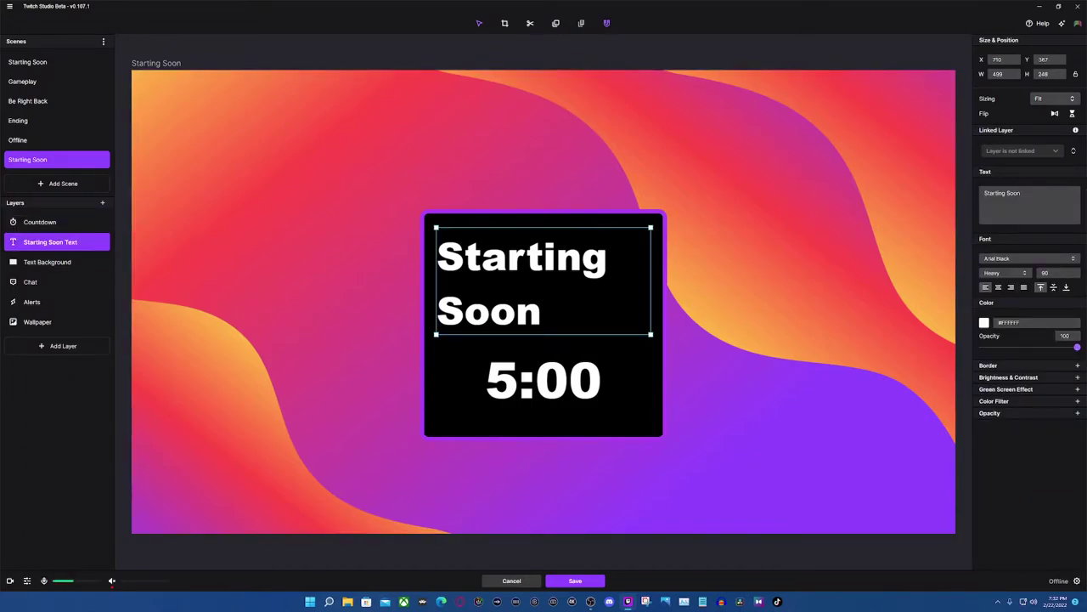
click(1024, 200)
key(BackSpace)
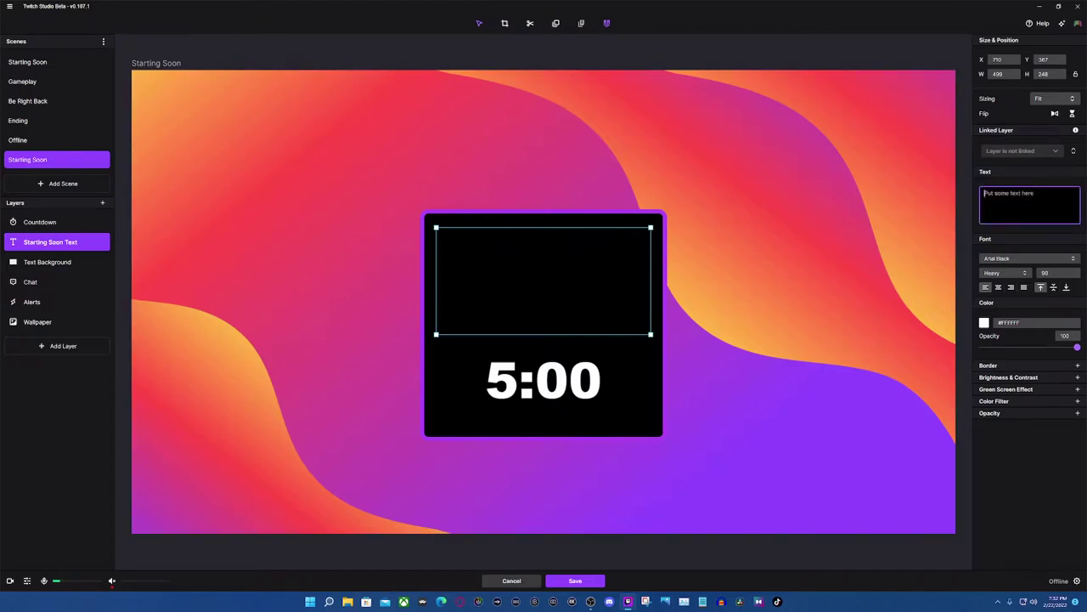
text(S)
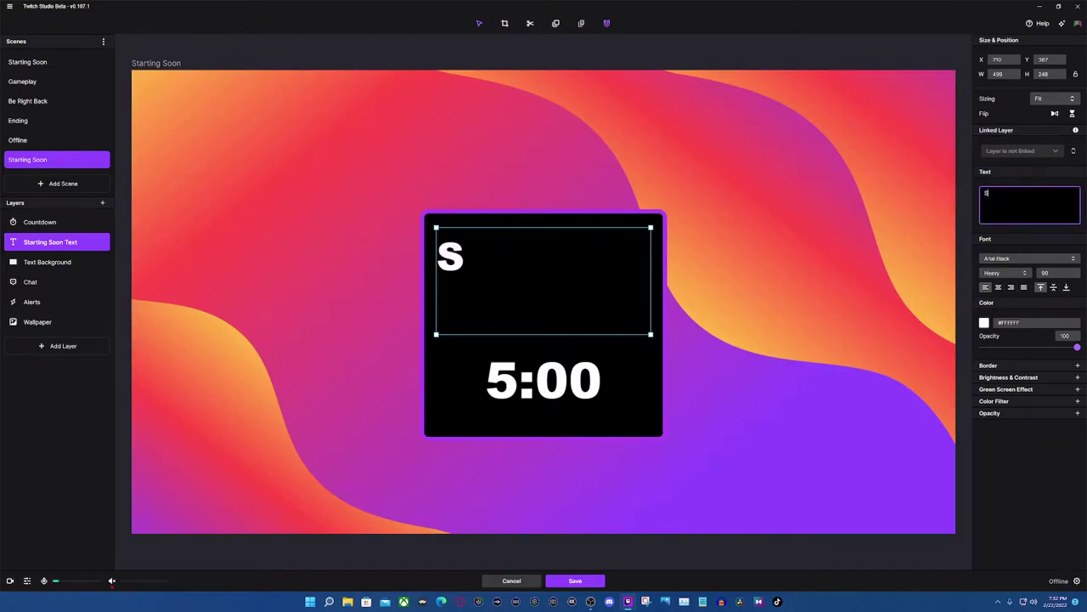
text(tarting)
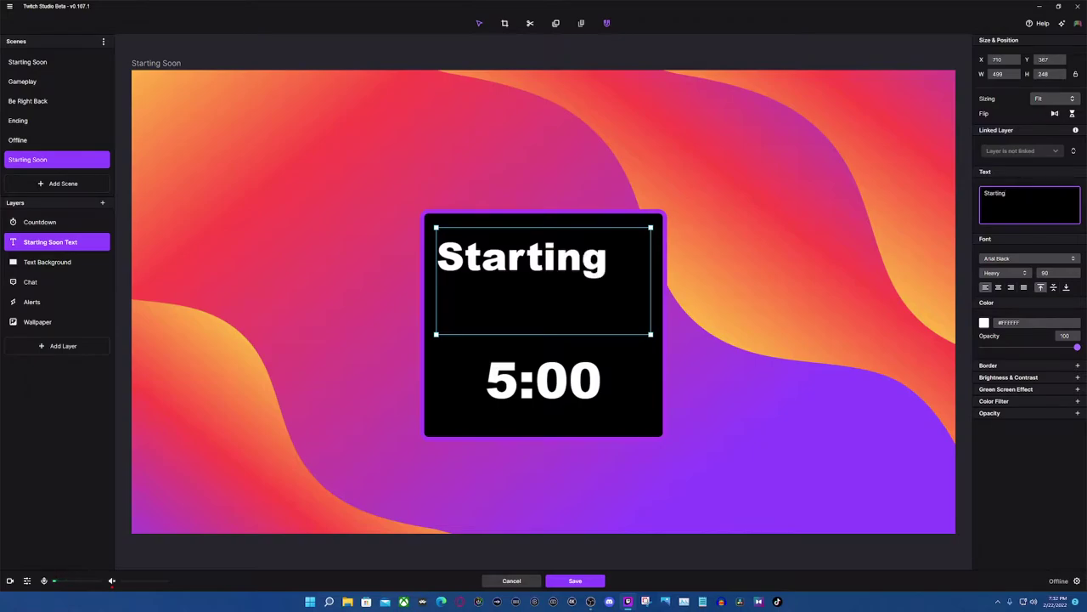
text( Soon)
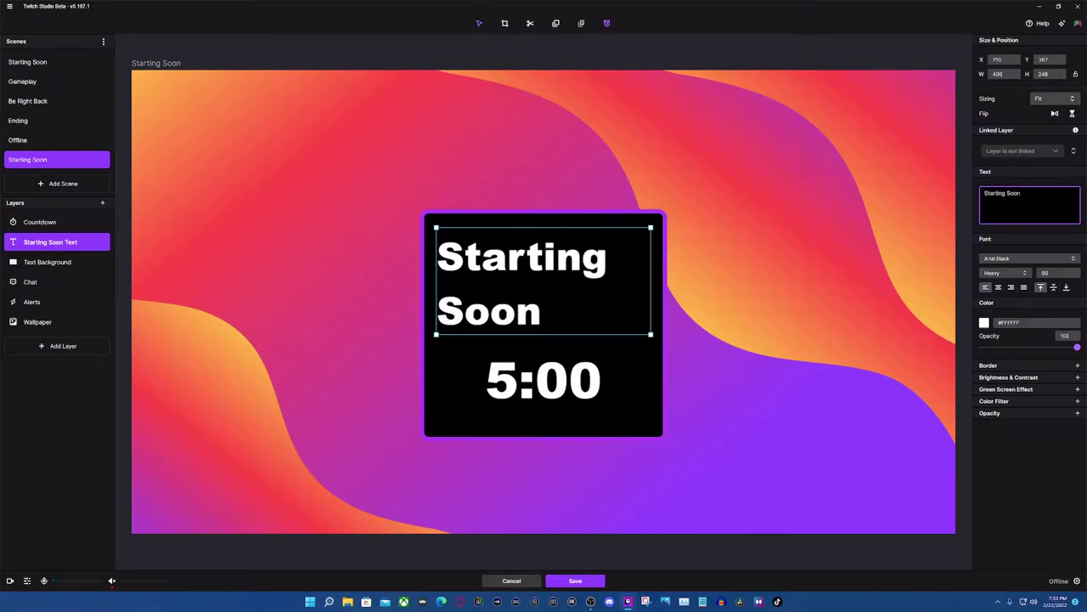
click(748, 247)
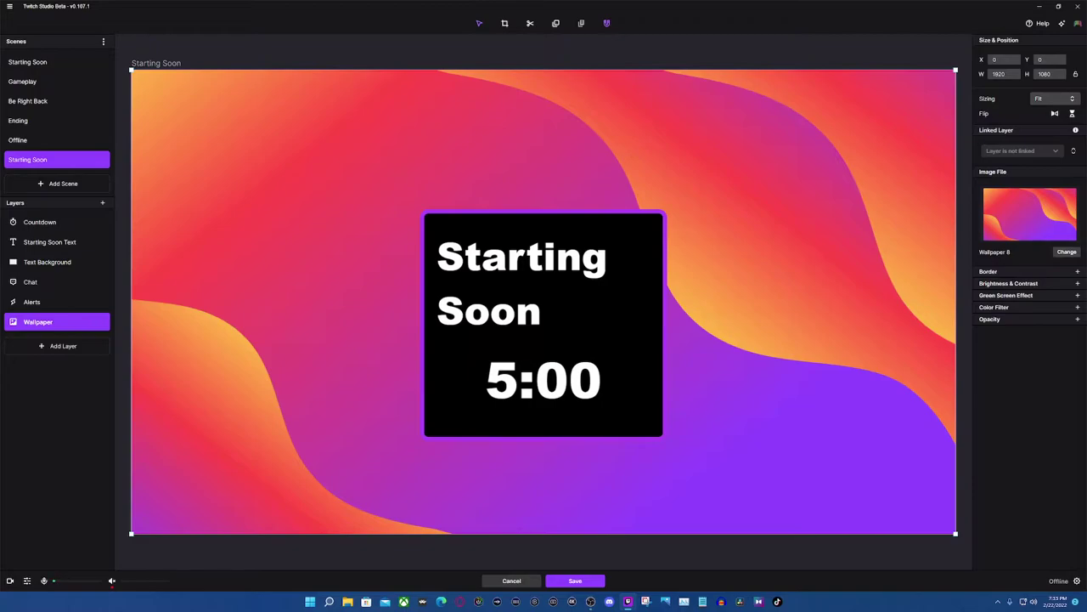
click(1067, 252)
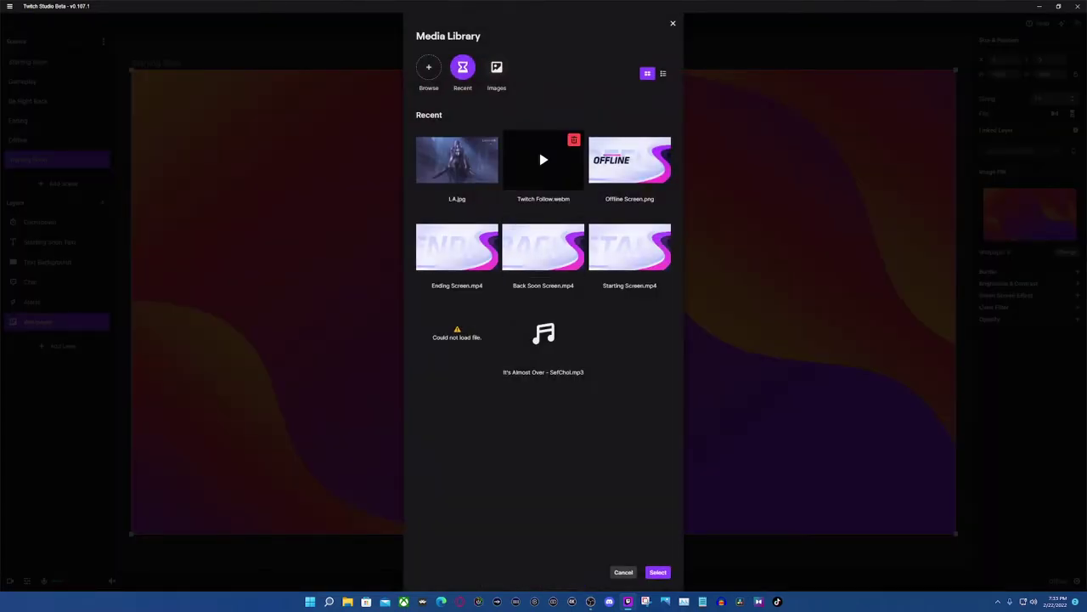
click(623, 572)
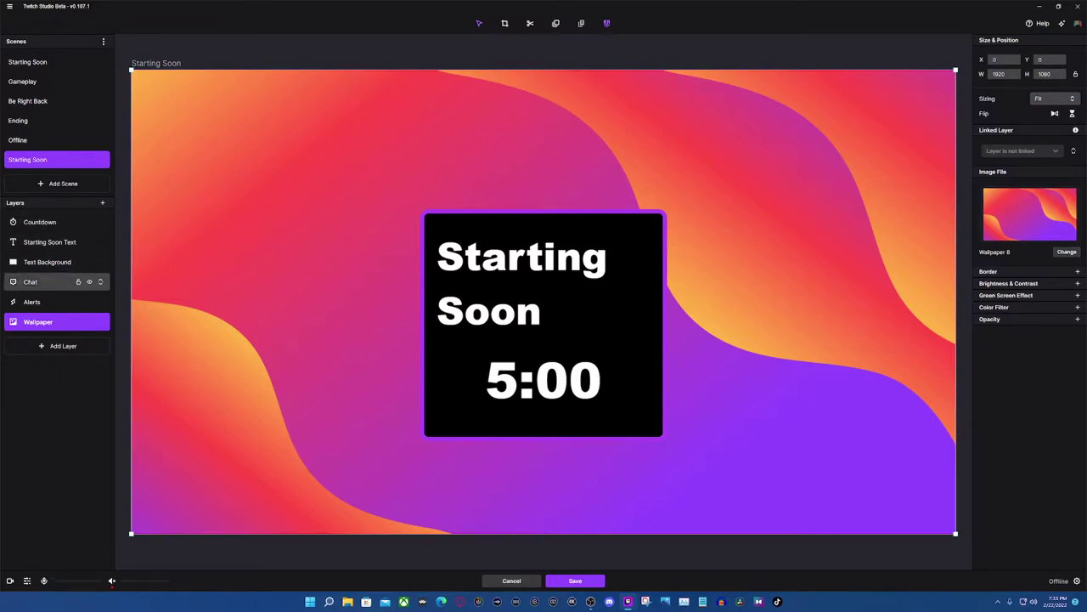
Step: Delete the Wallpaper layer from the new Starting Soon scene
right_click(50, 321)
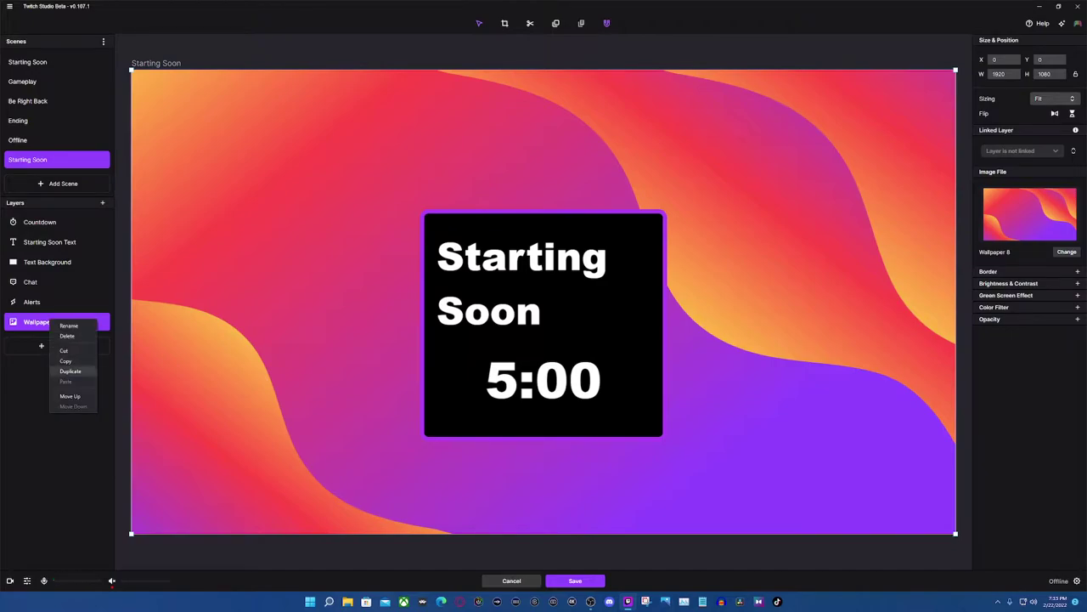
click(67, 335)
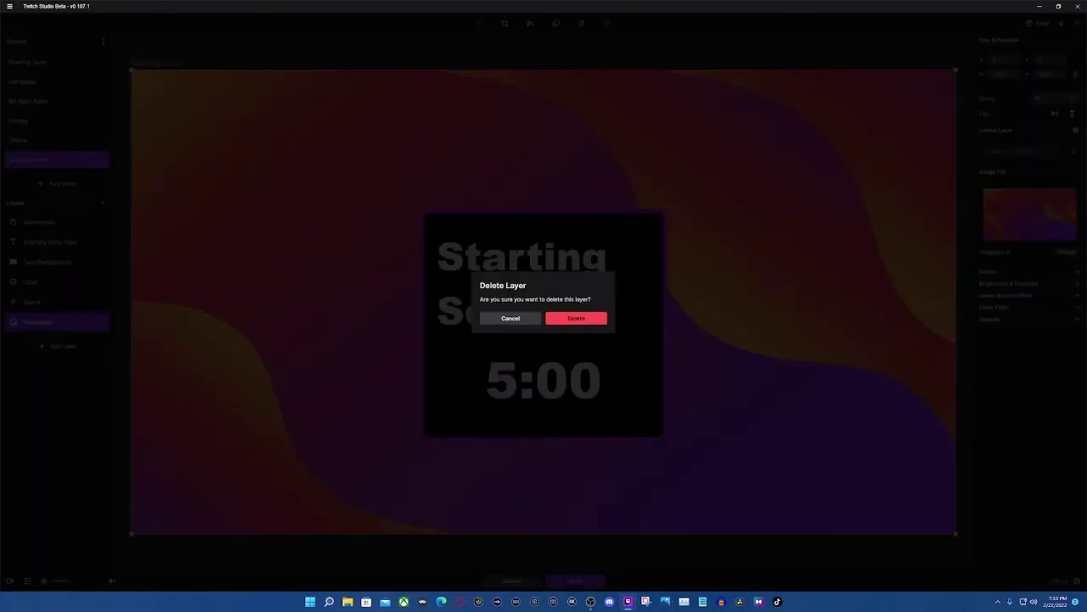
click(576, 318)
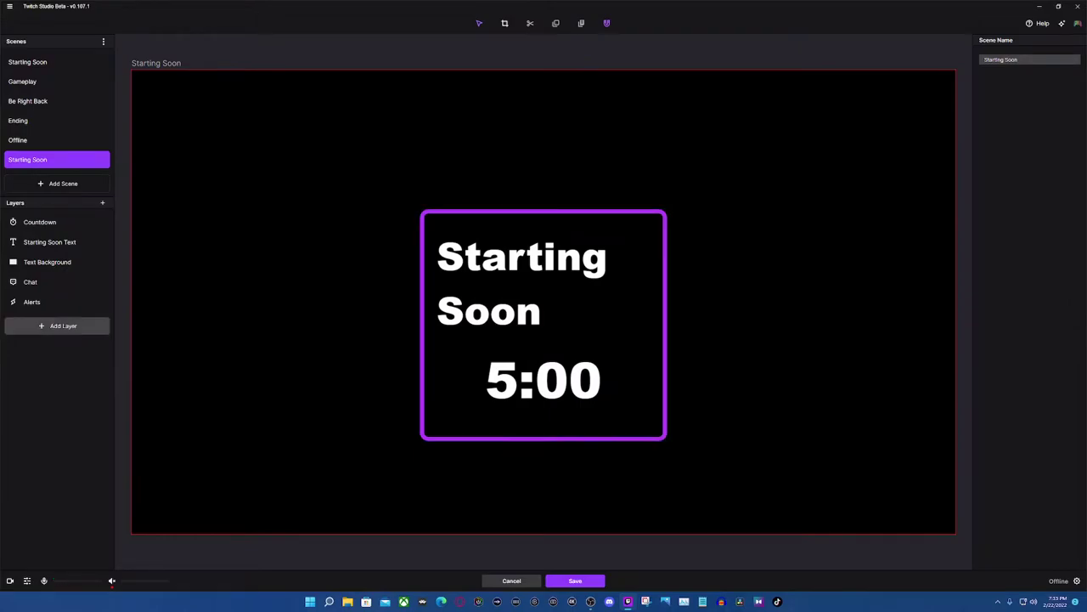
Step: Add a Media layer to the scene and stretch it from corner to corner to fill the whole canvas
click(60, 327)
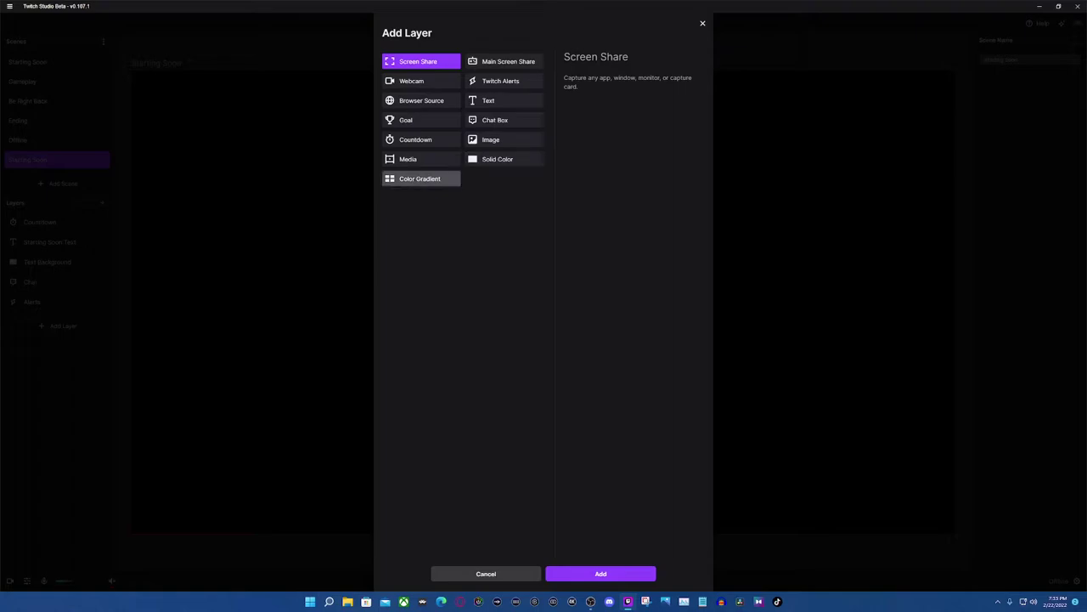
click(417, 159)
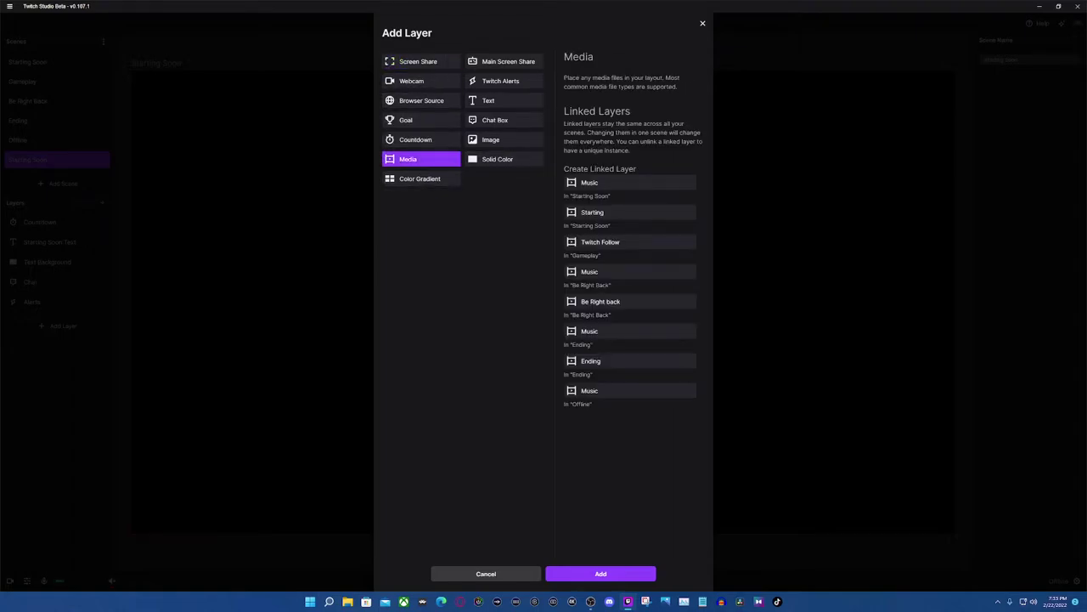
click(601, 574)
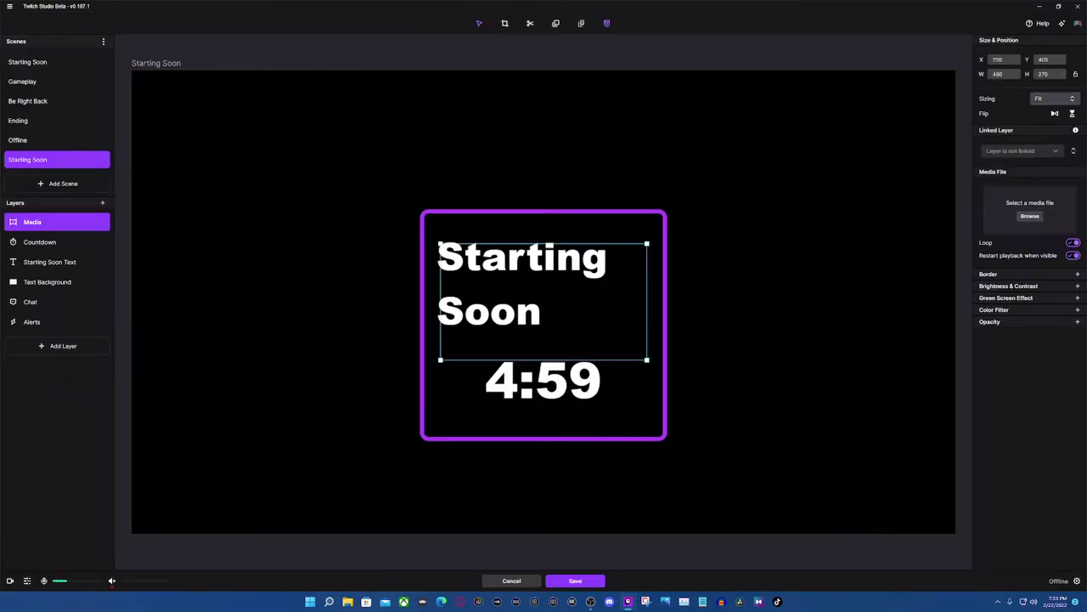
drag(440, 243, 132, 70)
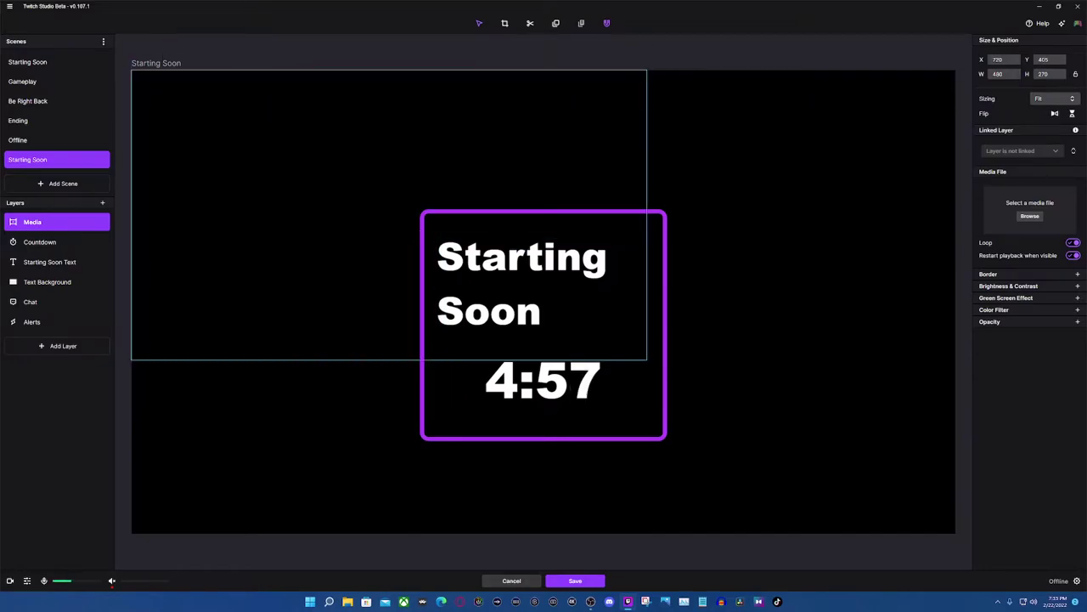
drag(646, 360, 956, 533)
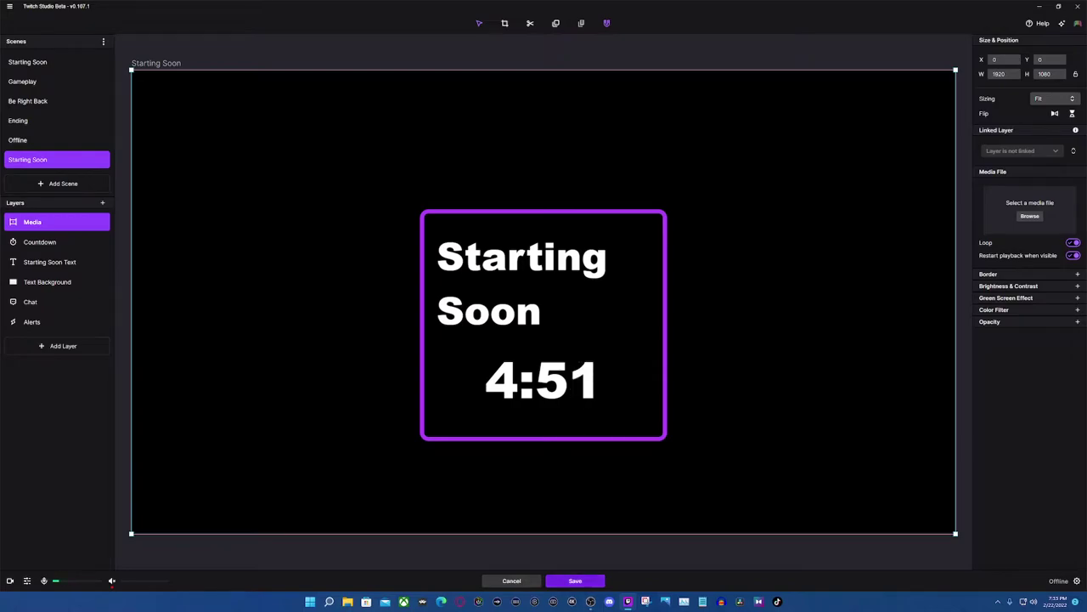
Step: Browse for the Media layer's file in the Stream Overlays folder, down to the Luxury Animated Stream Package's Screens folder
click(1030, 216)
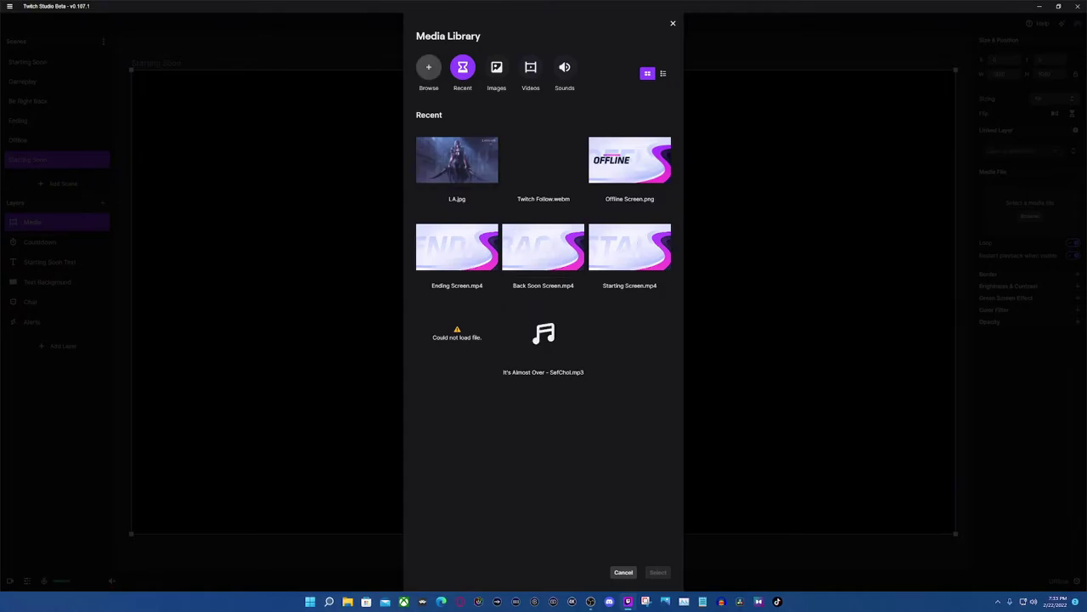
click(428, 67)
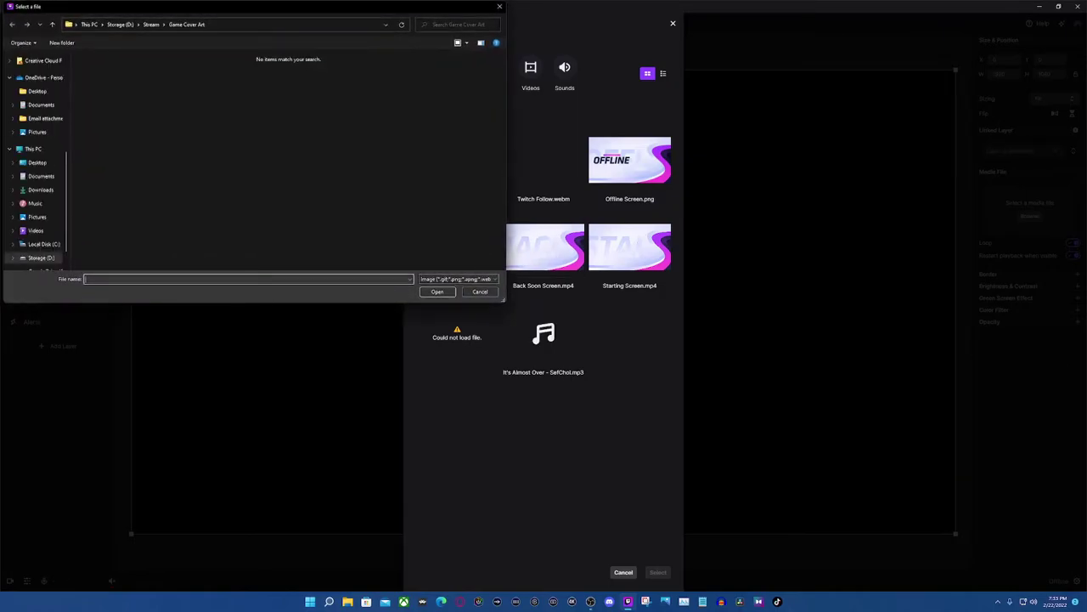
click(150, 24)
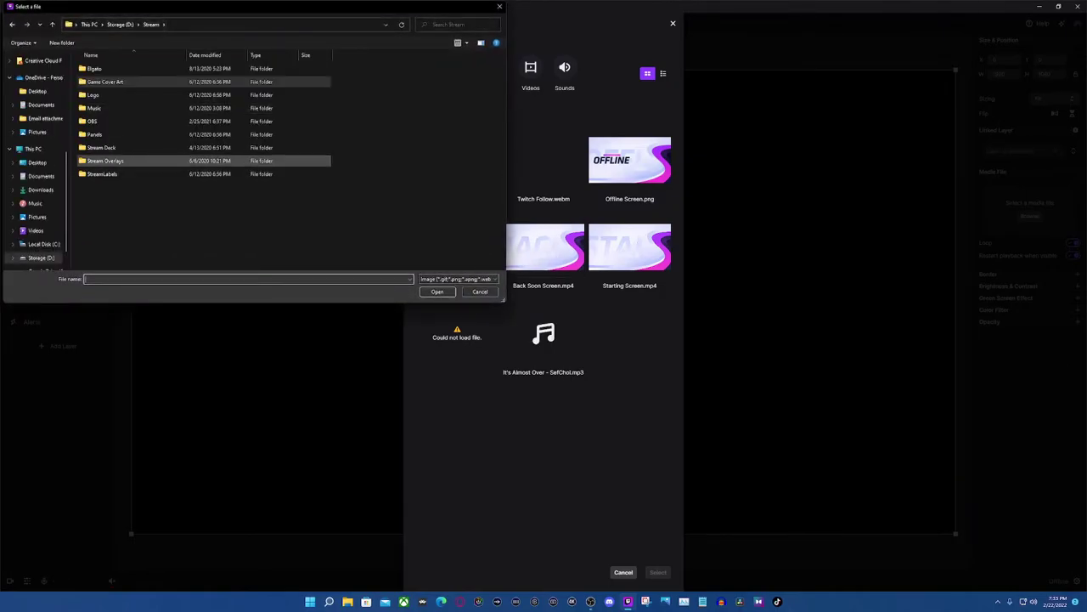
double_click(105, 160)
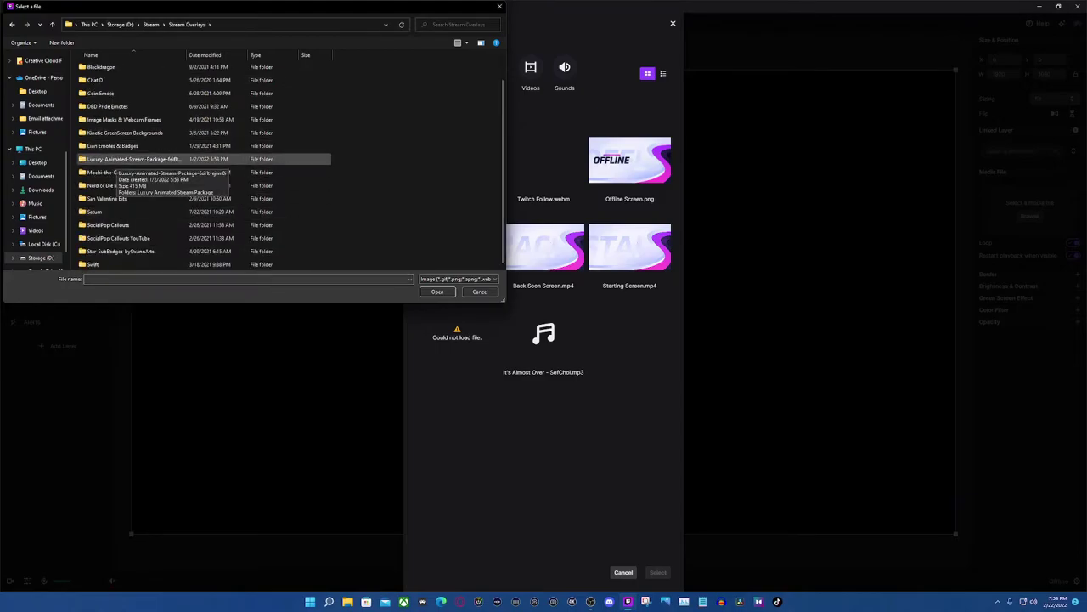
double_click(115, 160)
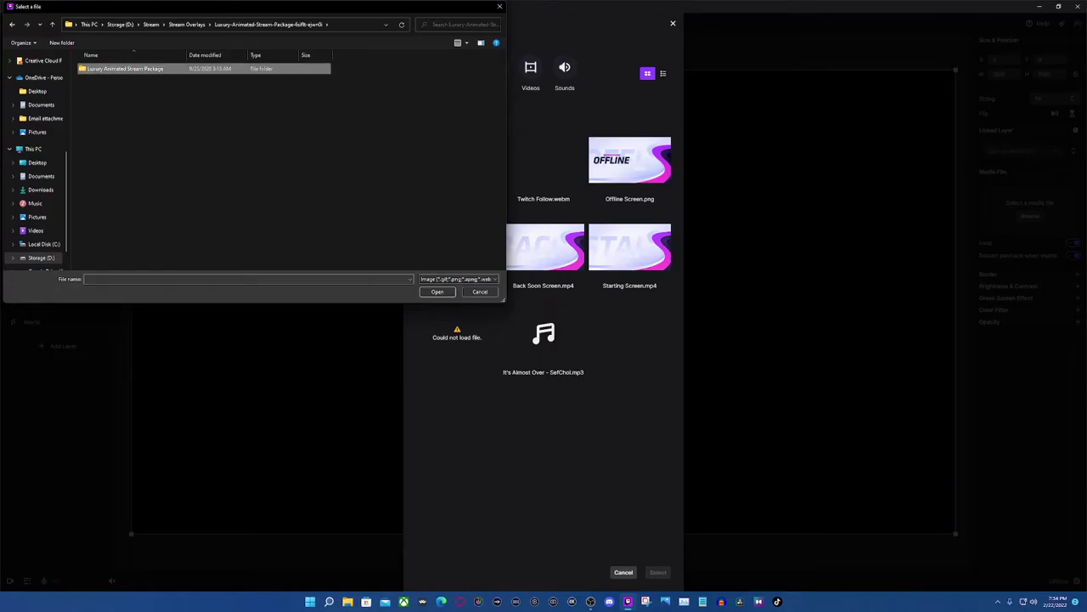
double_click(119, 68)
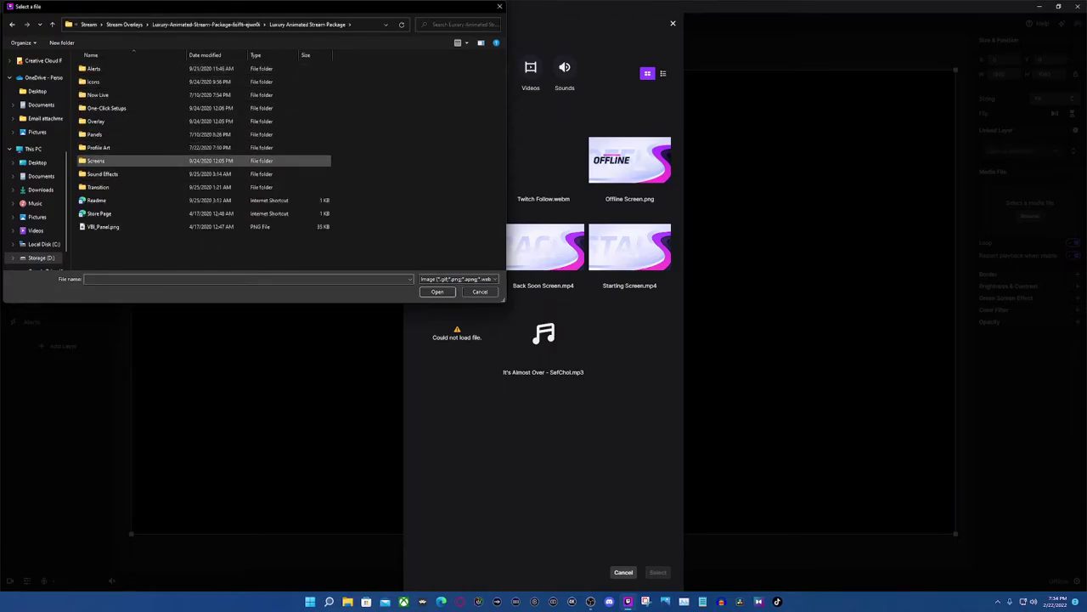
double_click(96, 160)
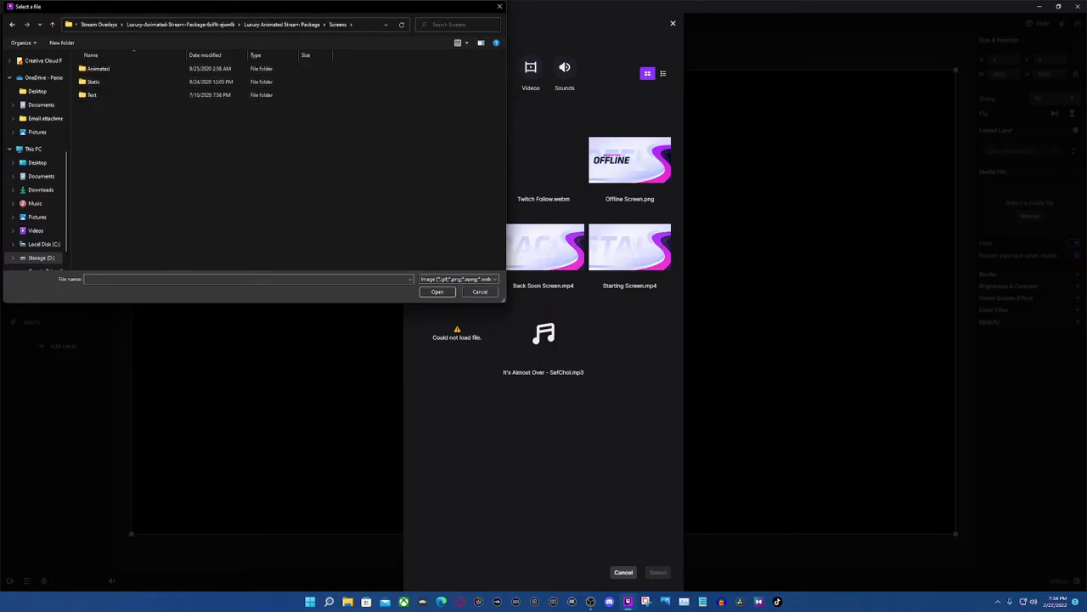
Step: Show all file types and load Starting Soon.webm from the Animated folder into the media library
click(459, 279)
click(459, 304)
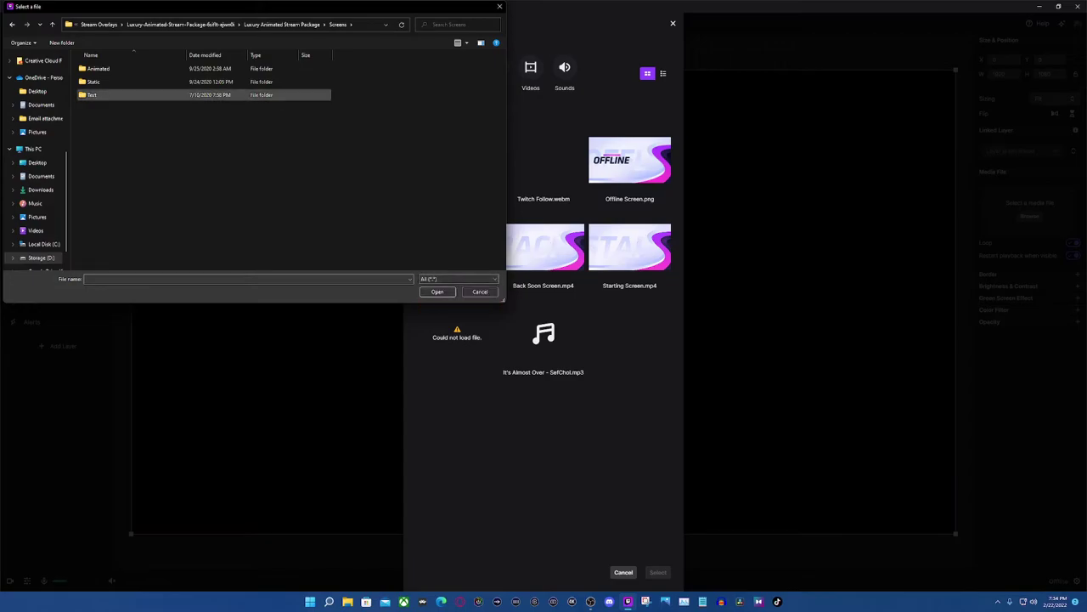
double_click(98, 68)
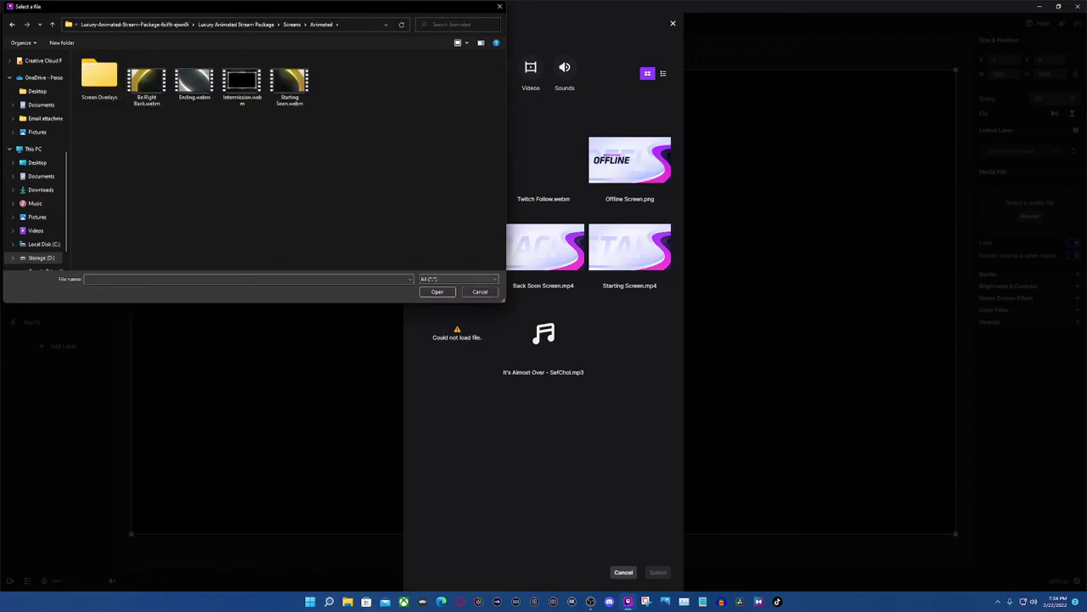
click(459, 278)
click(459, 303)
click(290, 81)
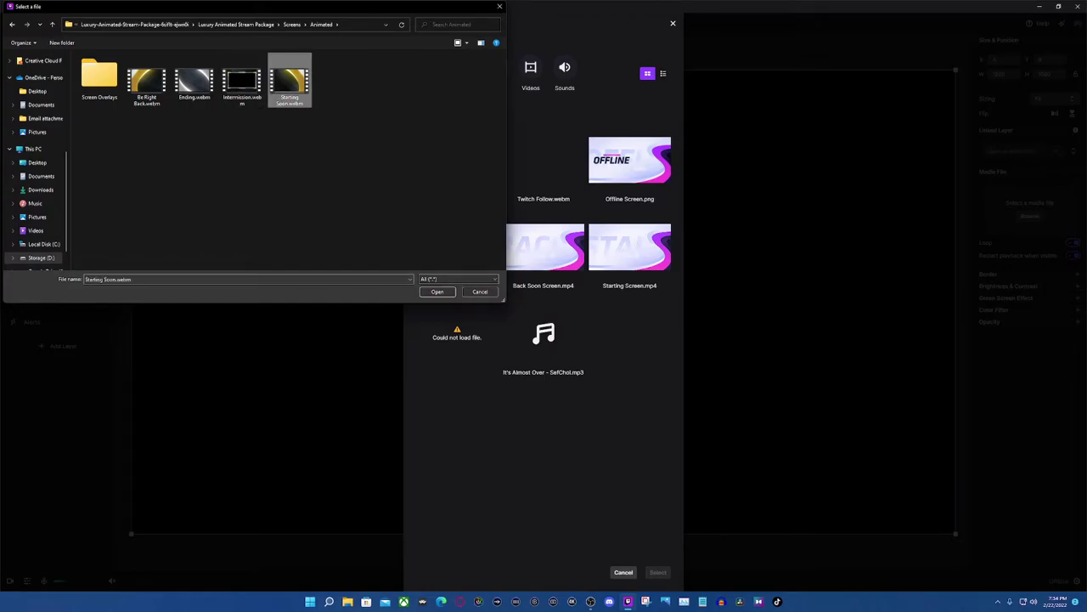
click(437, 292)
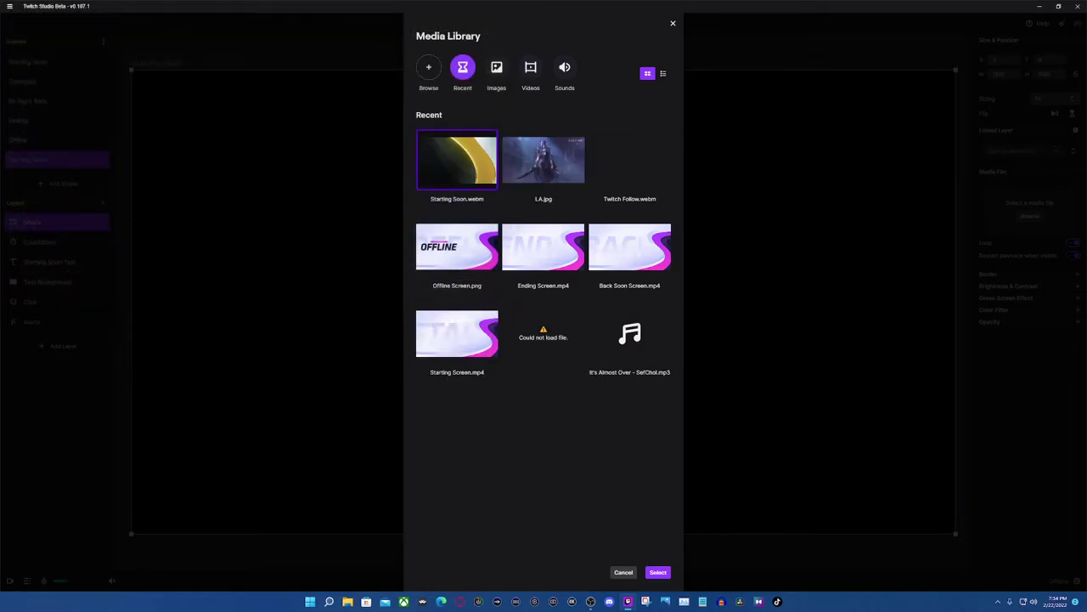
Step: Use Starting Soon.webm as the Media layer's file and move that layer to the very back of the layer stack
click(658, 572)
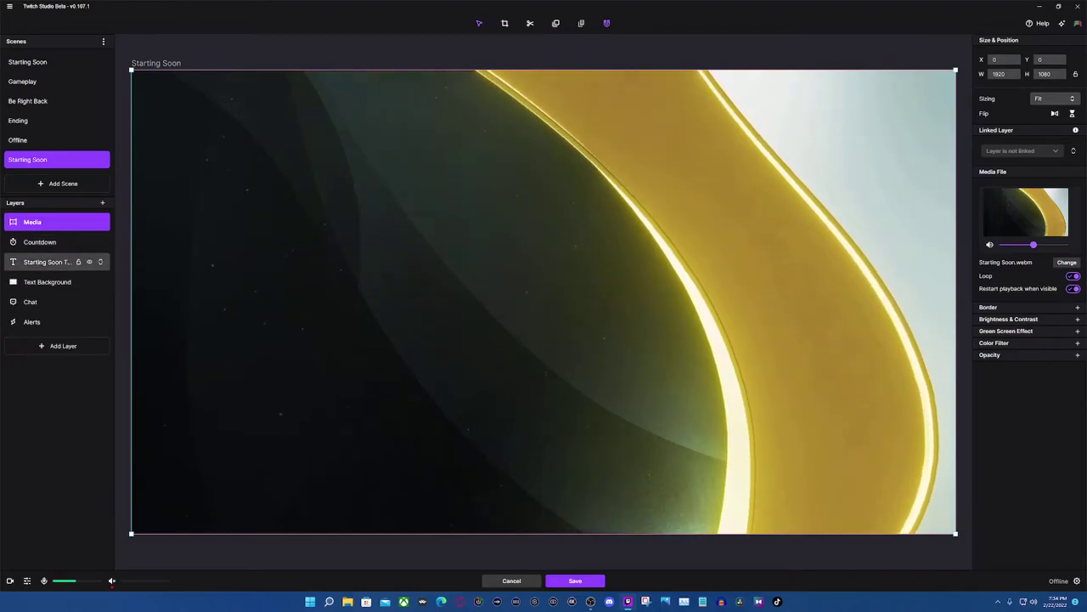
drag(42, 222, 42, 321)
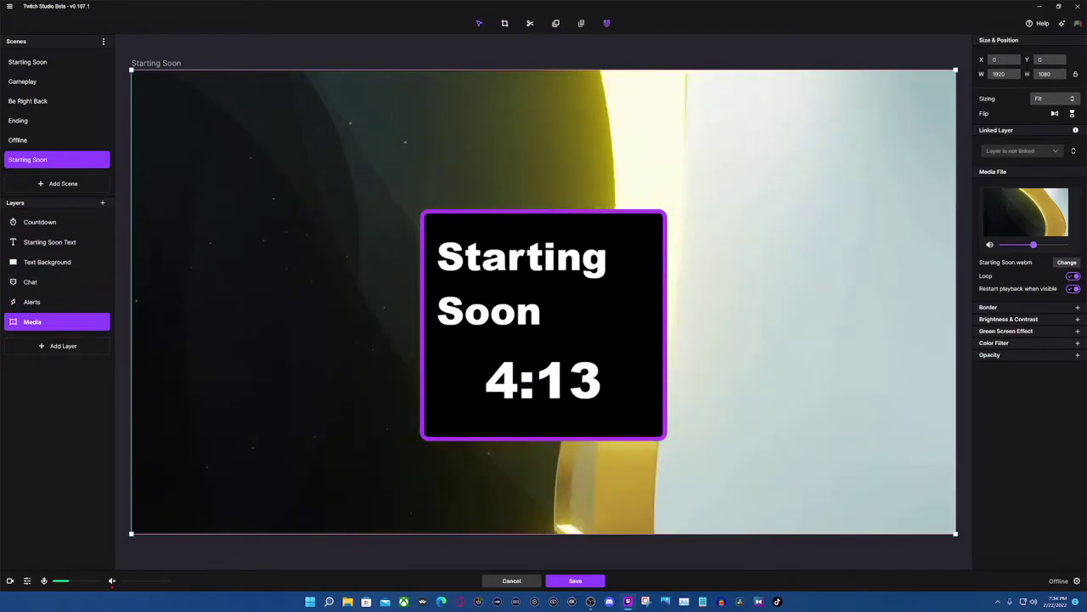
Step: Move the countdown and the Starting Soon text out of the black box onto the dark left side of the canvas
click(585, 380)
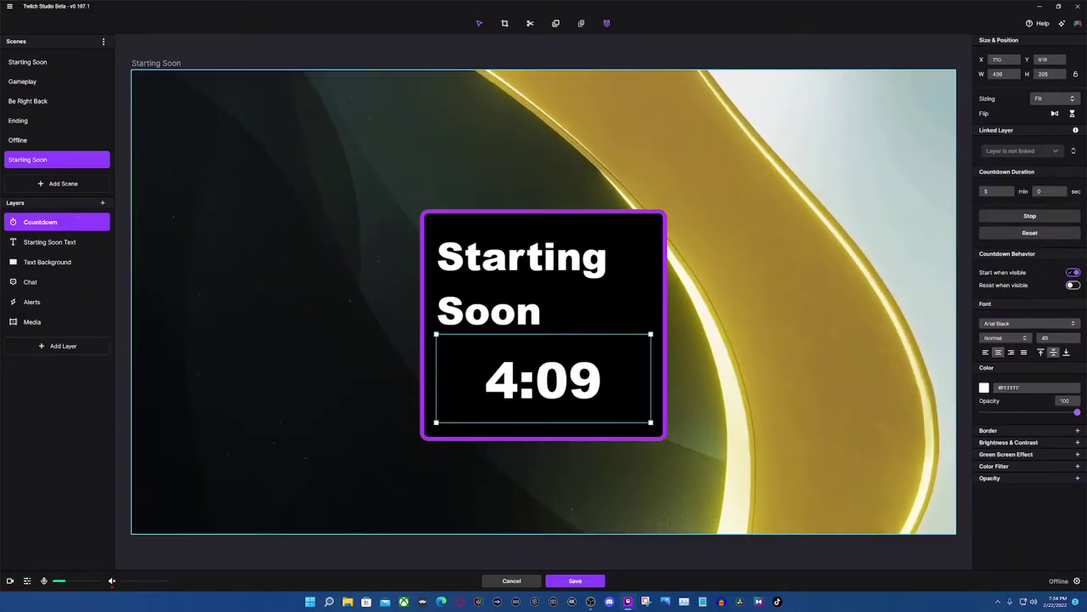
drag(537, 380, 277, 408)
click(339, 323)
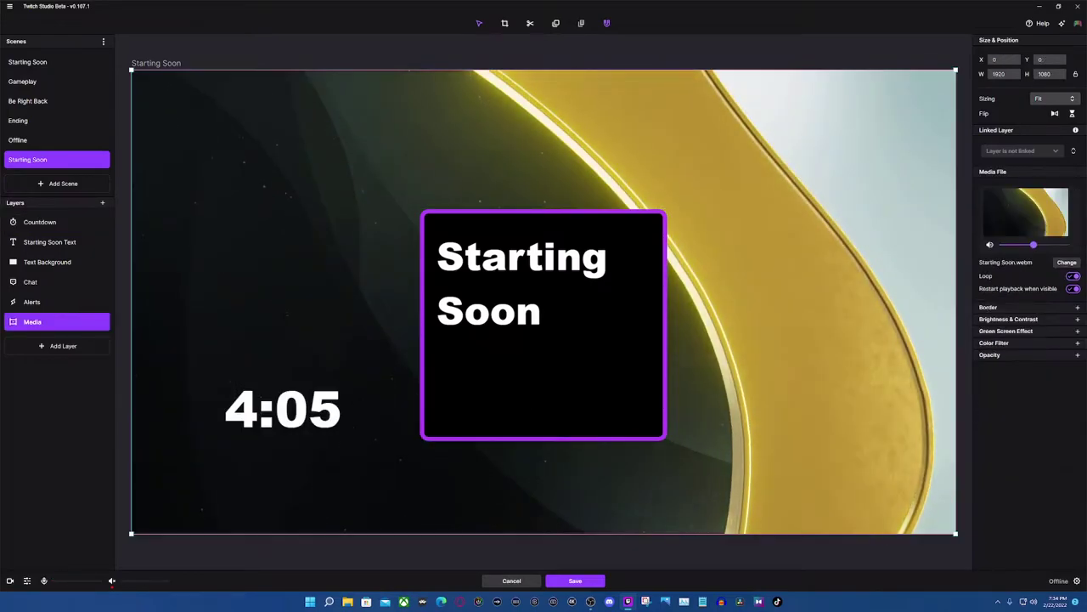
drag(527, 285, 288, 255)
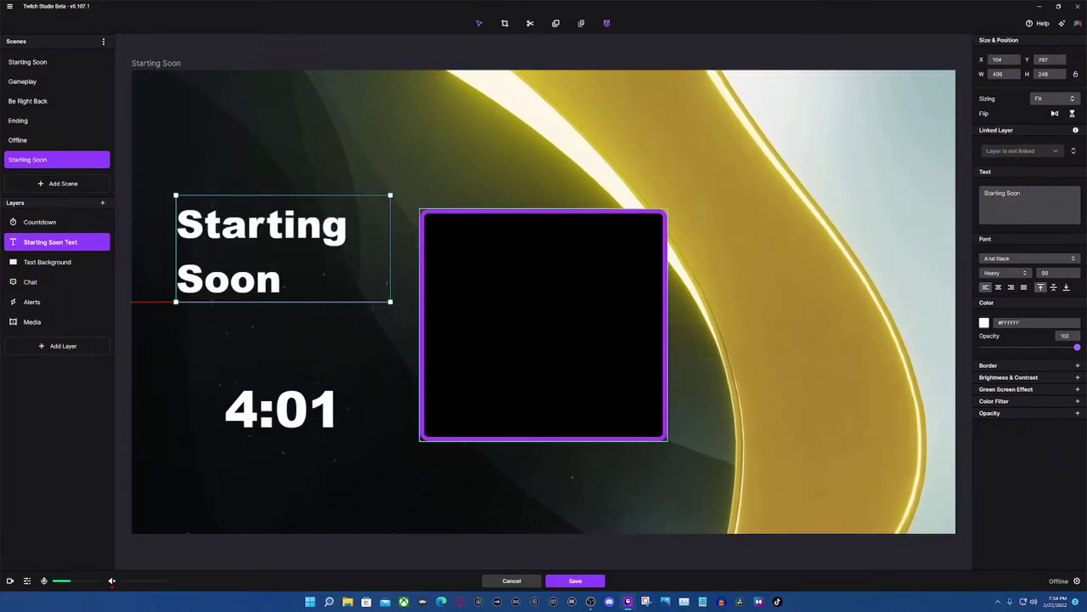
Step: Delete the Text Background layer from the scene
click(493, 306)
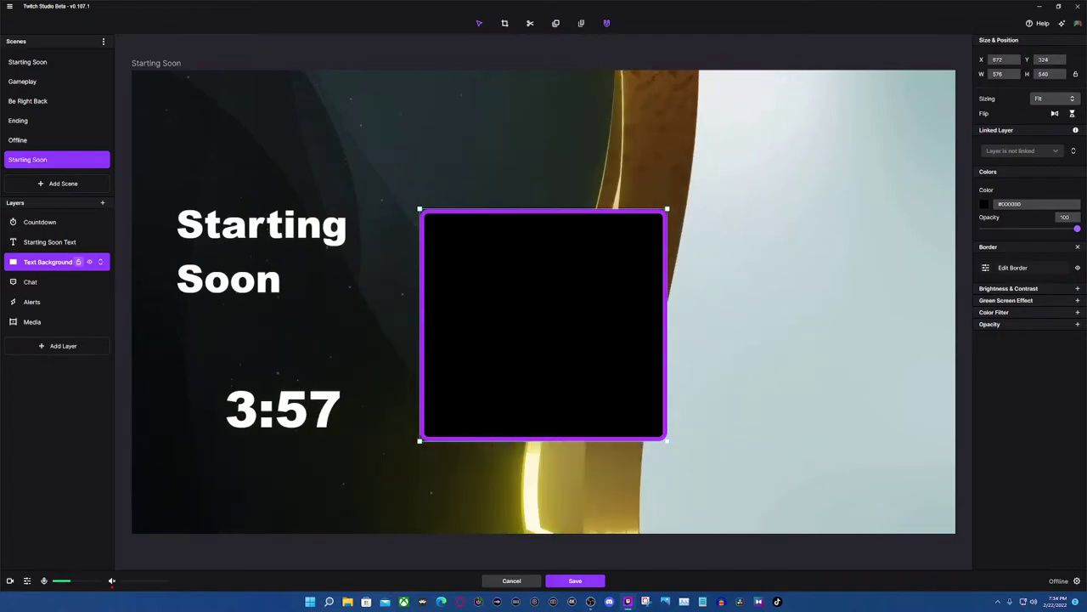
right_click(56, 264)
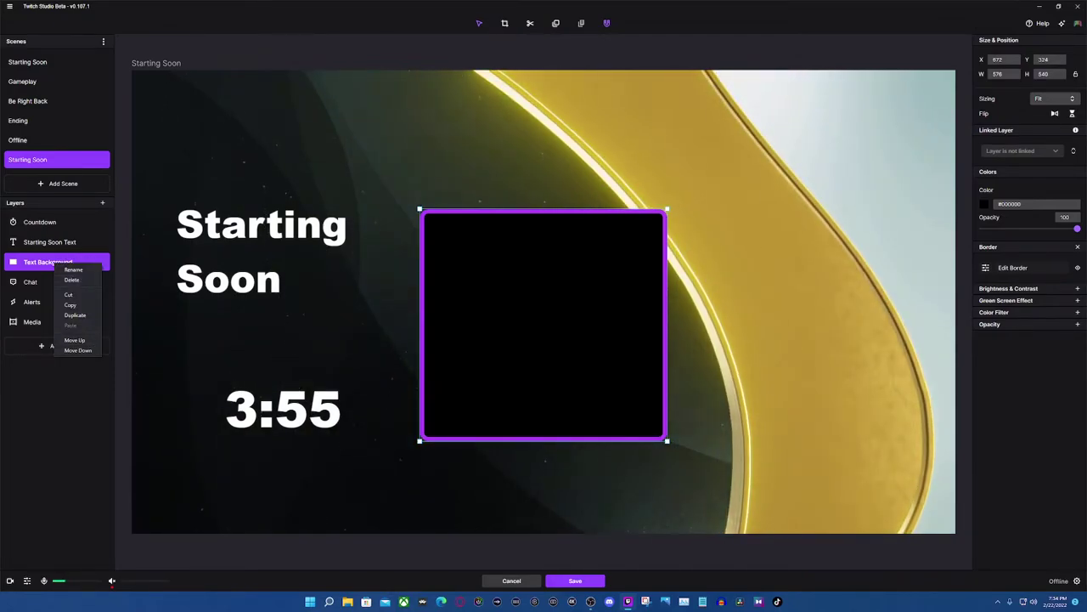
click(72, 280)
click(576, 318)
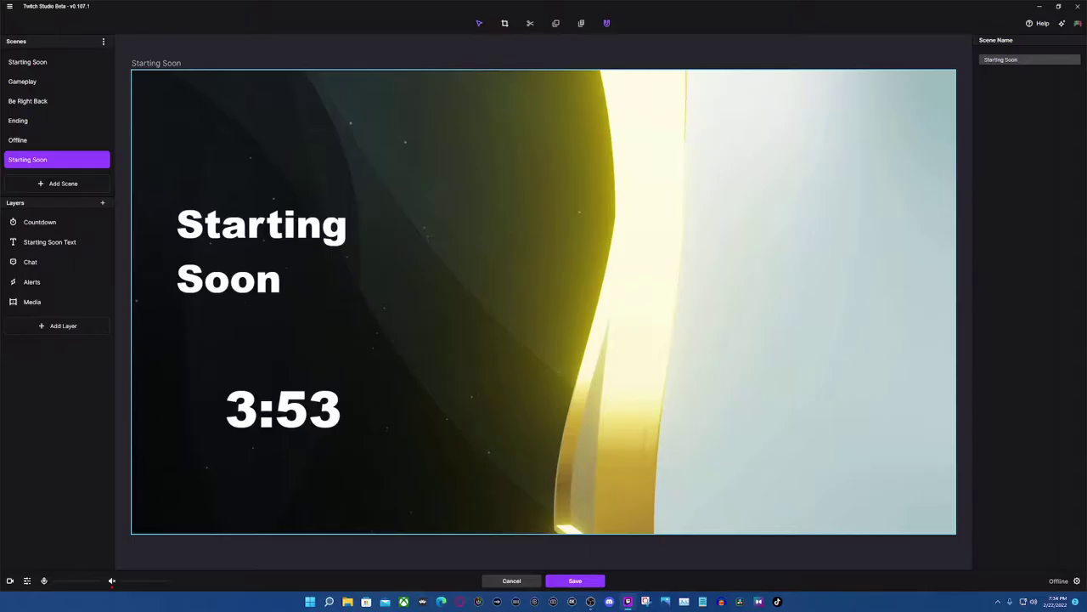
click(576, 317)
Step: Move the chat box near the canvas centre and shift the Starting Soon text down and right, closer above the countdown
click(51, 262)
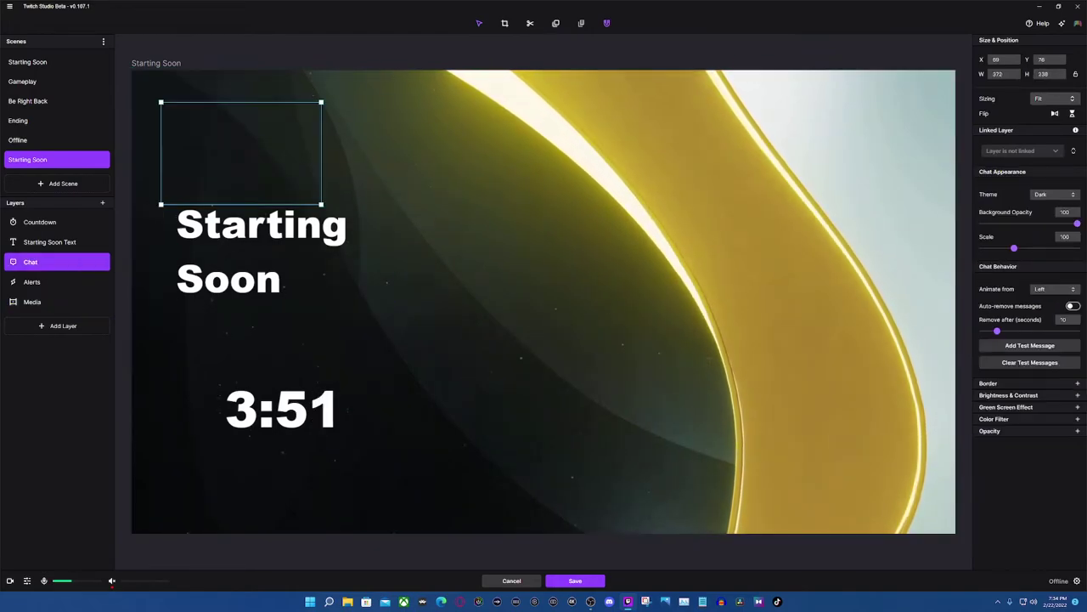
drag(240, 153, 610, 267)
drag(281, 249, 316, 290)
Step: Delete the Chat layer from the scene
click(595, 272)
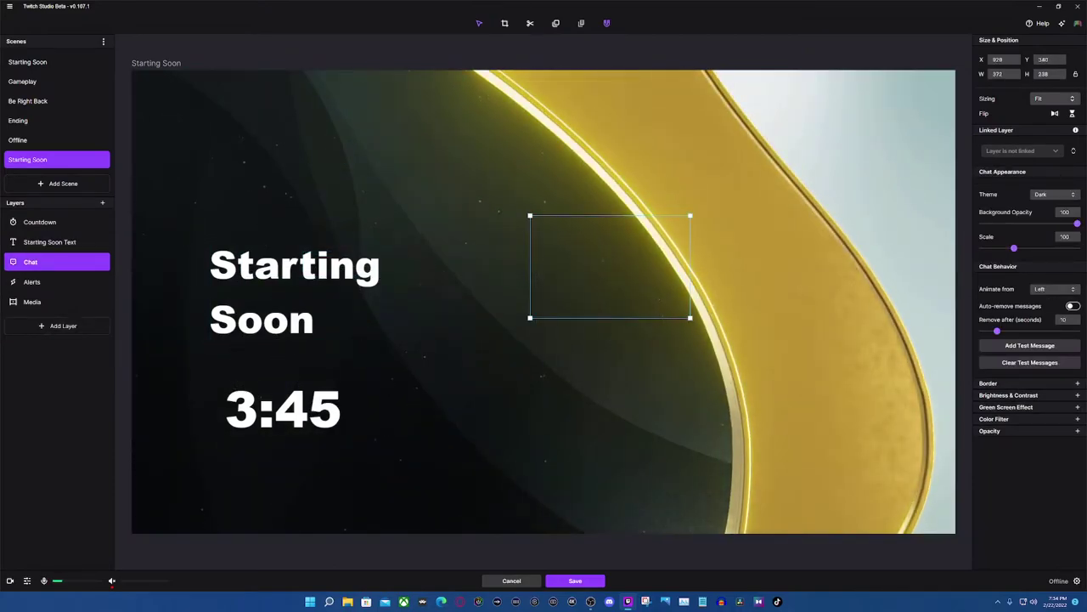
right_click(53, 264)
click(66, 279)
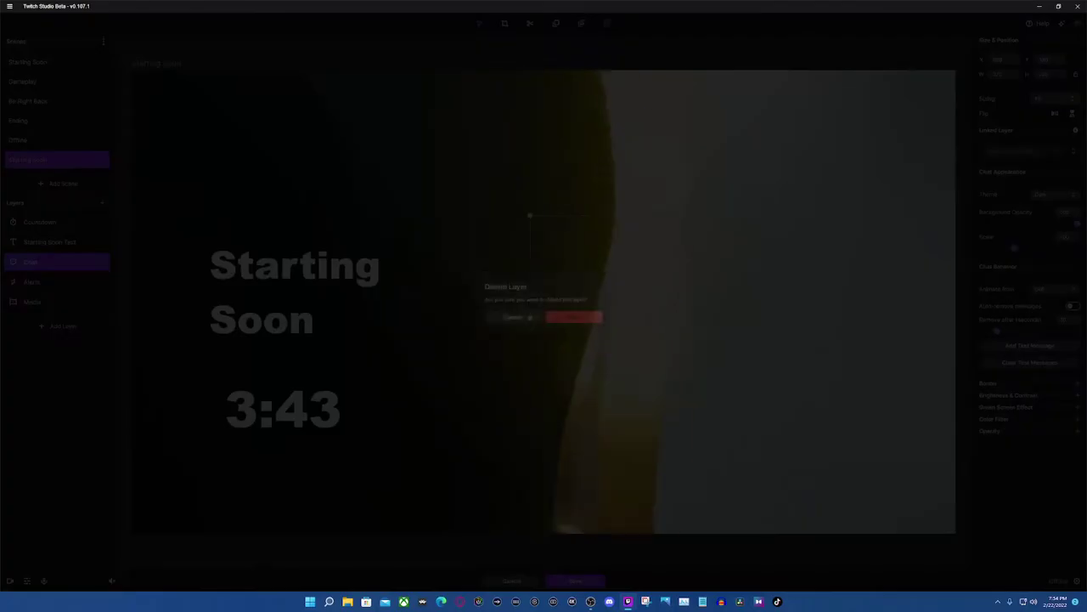
click(577, 317)
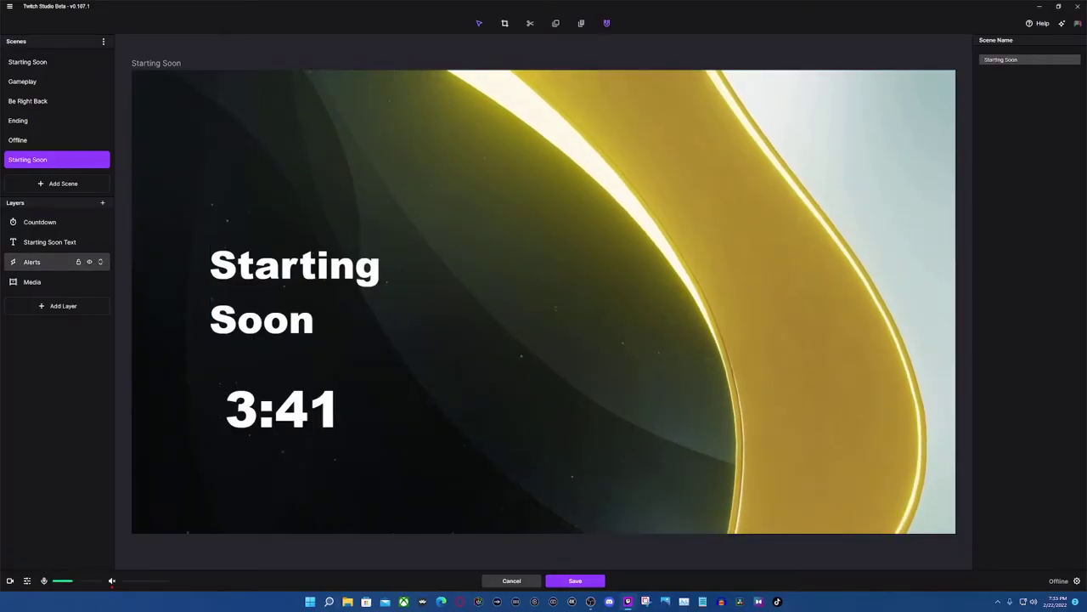
Step: Delete the Alerts layer from the scene
click(53, 262)
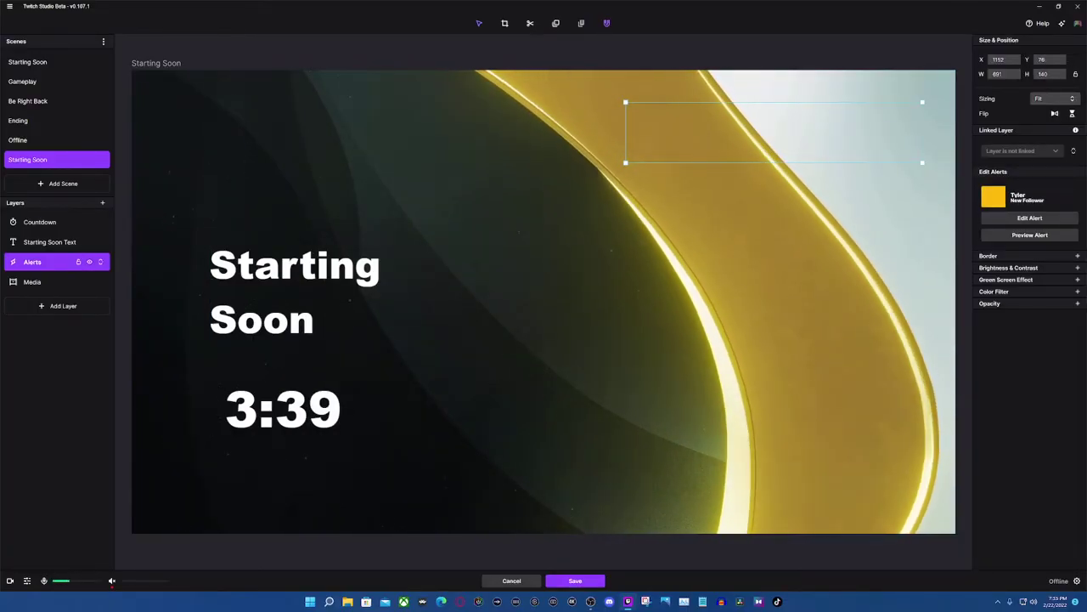
right_click(51, 263)
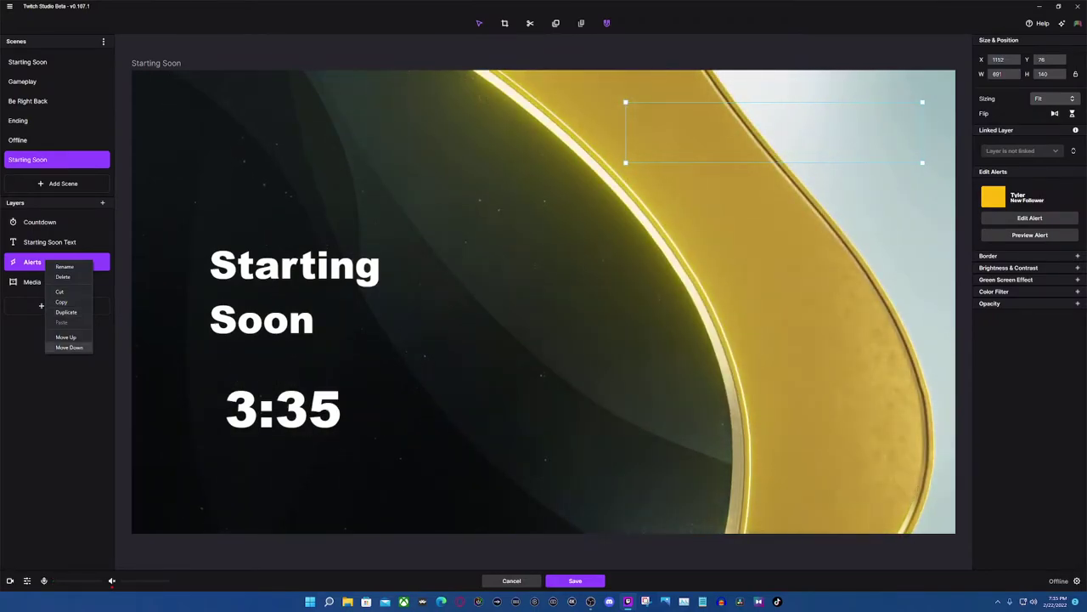
click(63, 276)
click(576, 318)
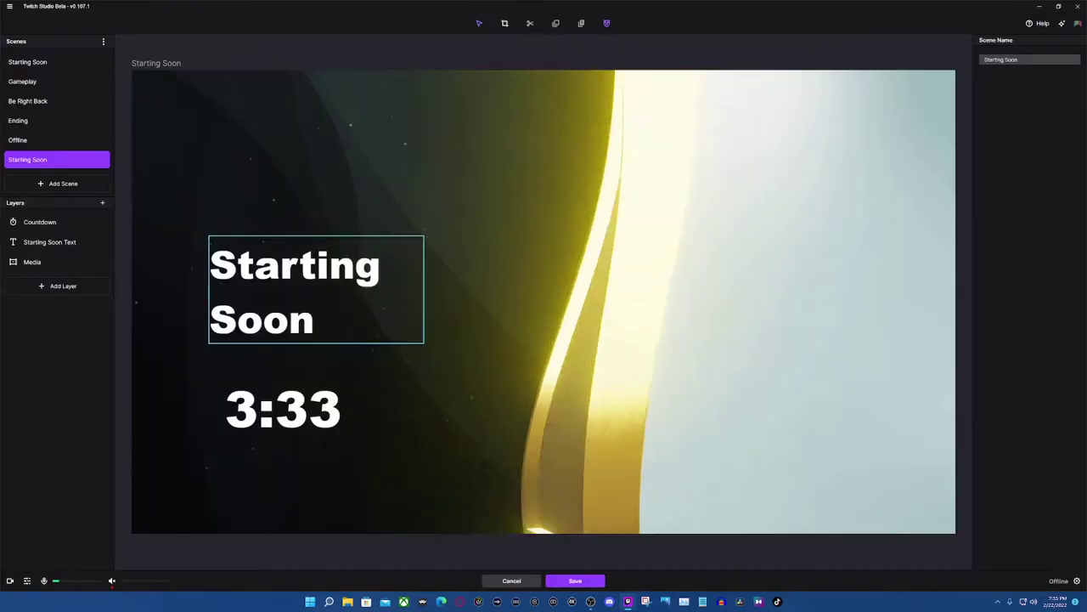
Step: Add a second, unlinked Media layer to the scene
click(60, 286)
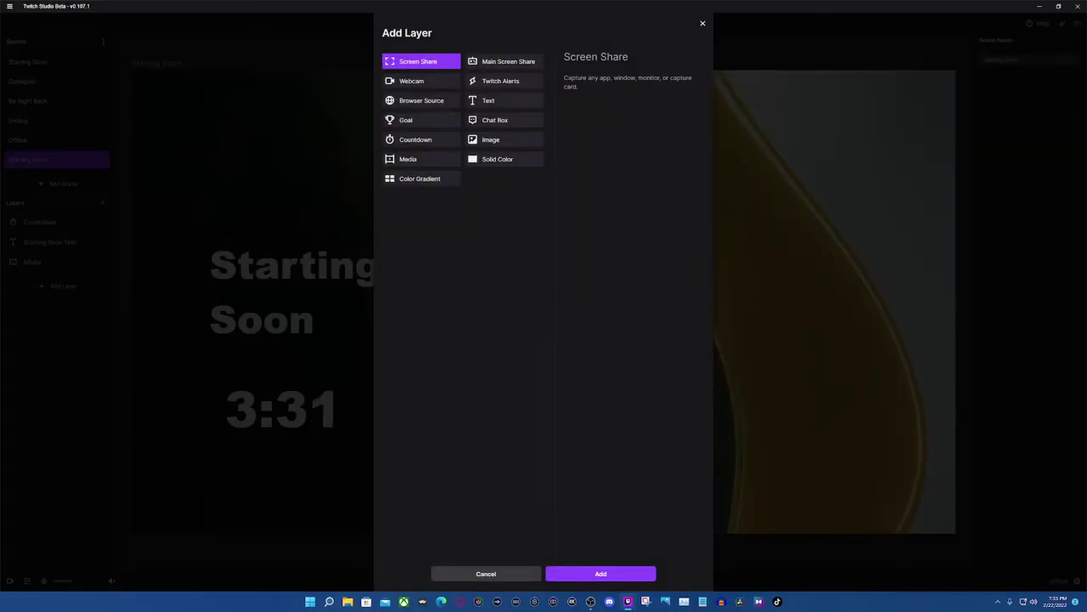
click(420, 160)
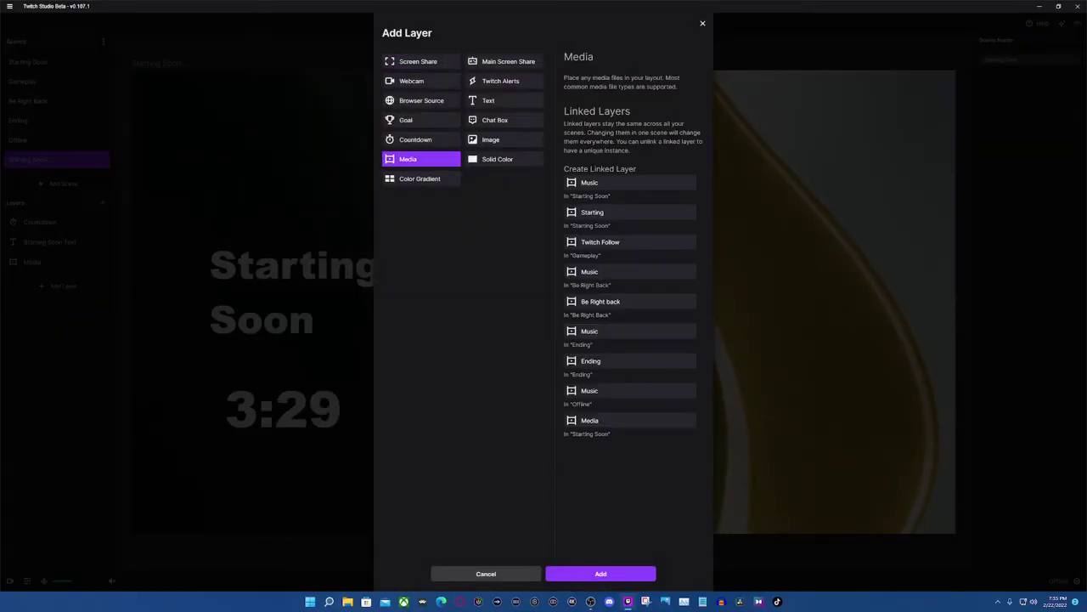
click(601, 573)
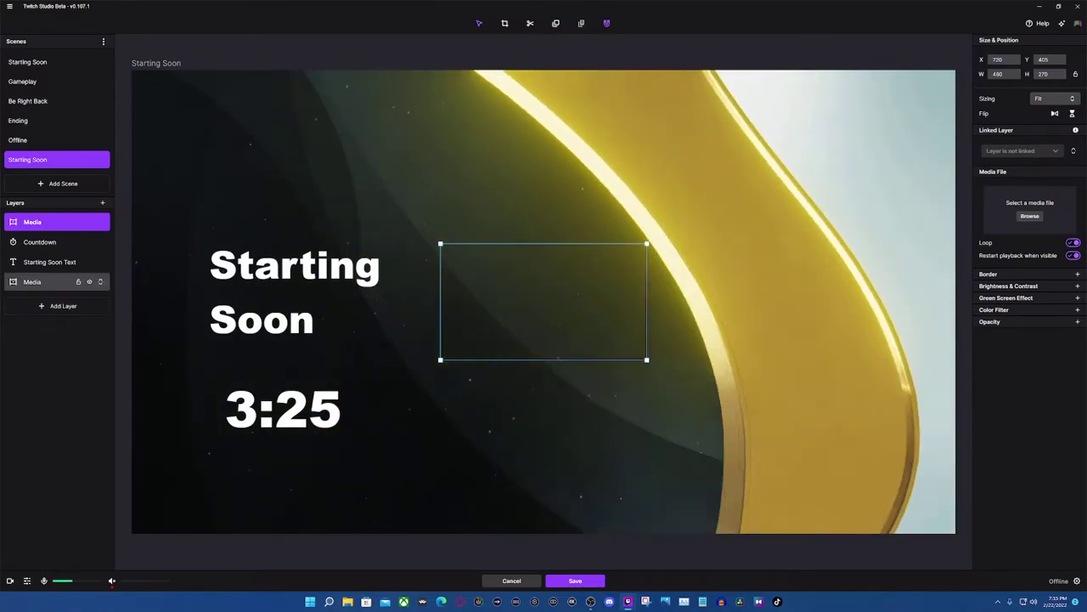
Step: Rename the full-screen Media layer at the back of the stack as Overlay Music
right_click(32, 282)
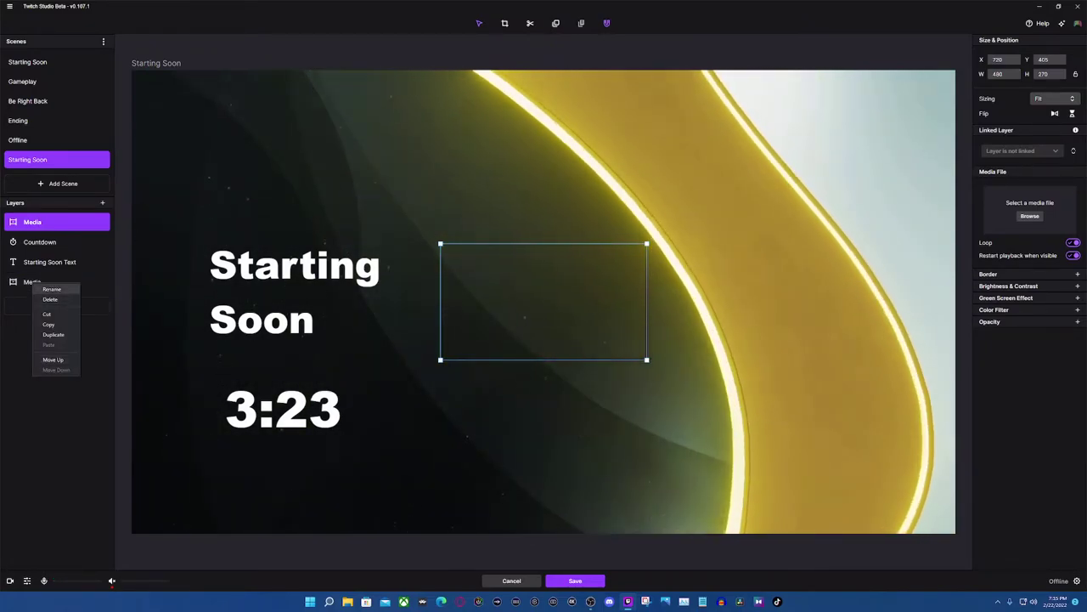
click(52, 289)
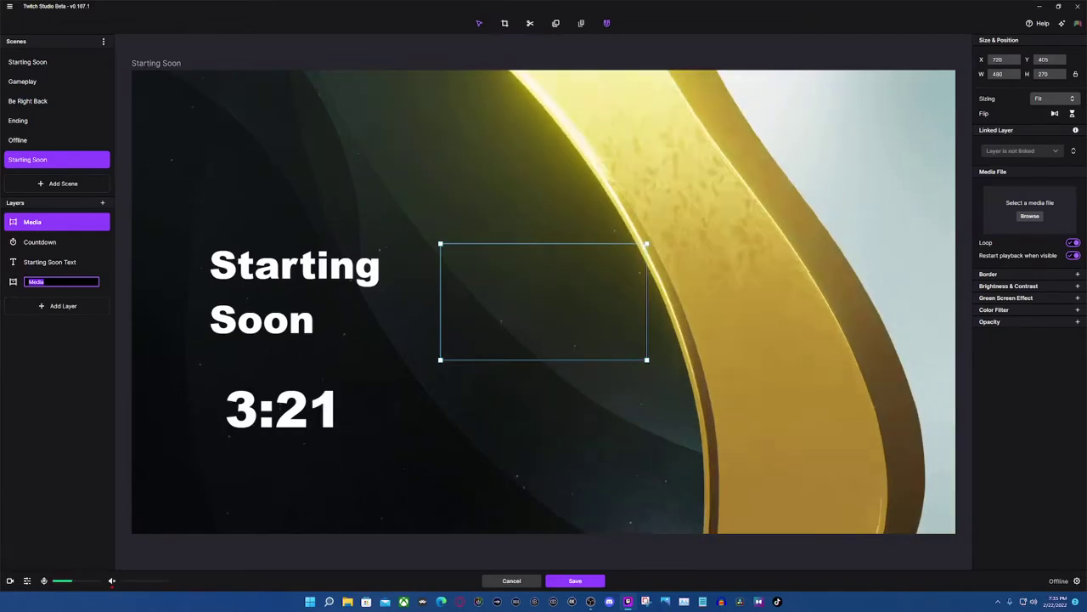
text(cverlay Music)
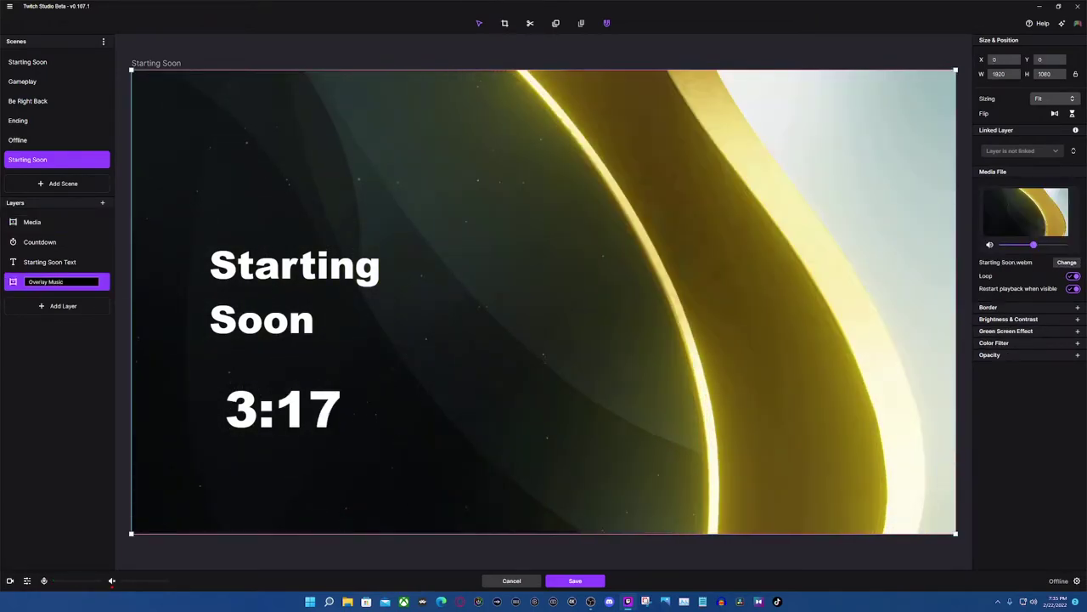
key(Return)
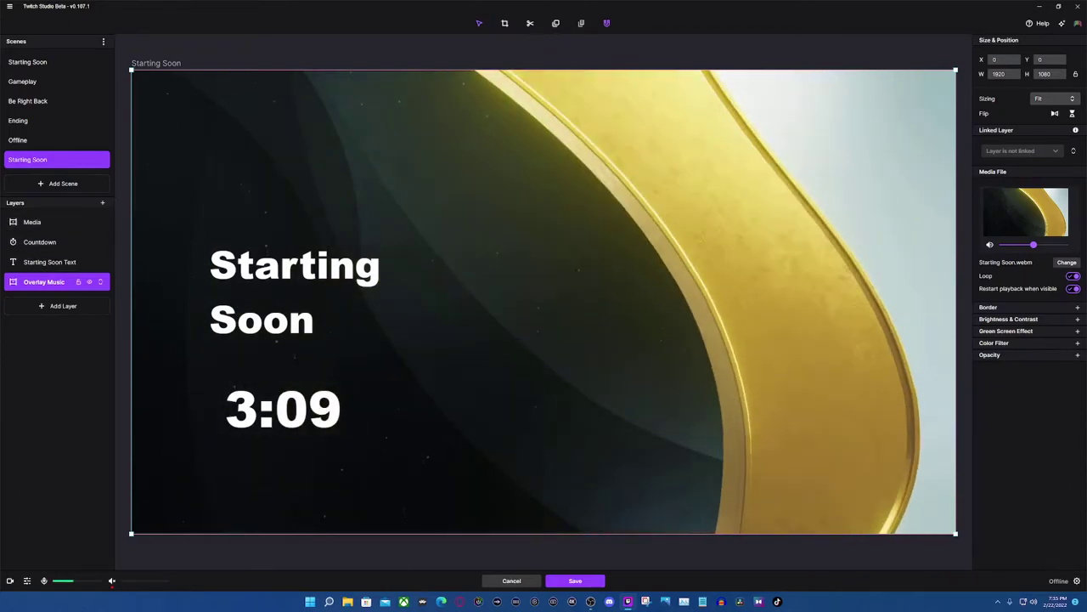
Step: Rename the full-screen Starting Soon.webm layer as Background
right_click(55, 281)
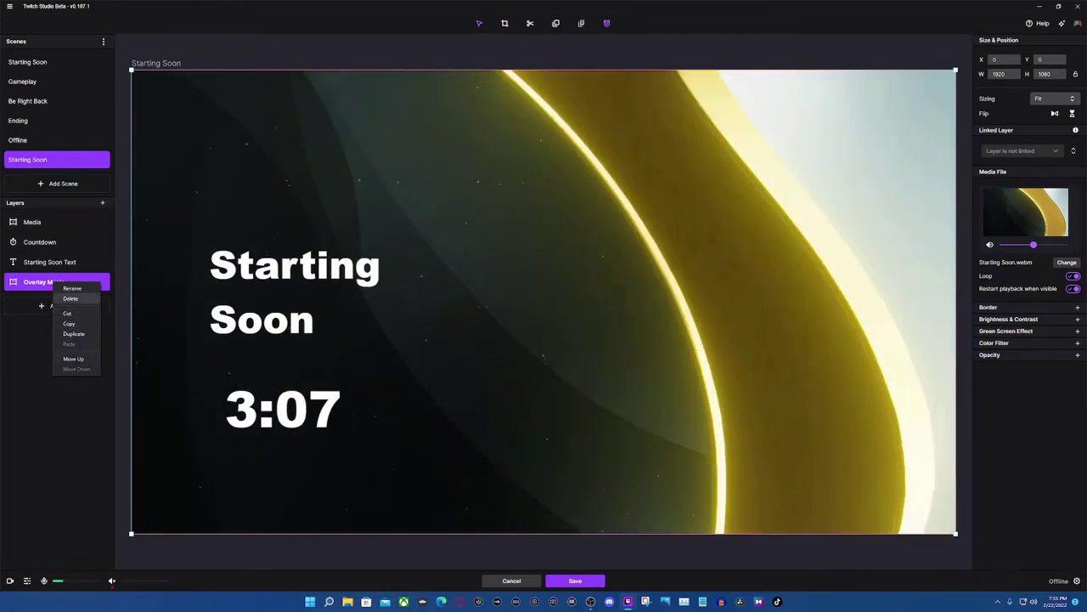
click(72, 288)
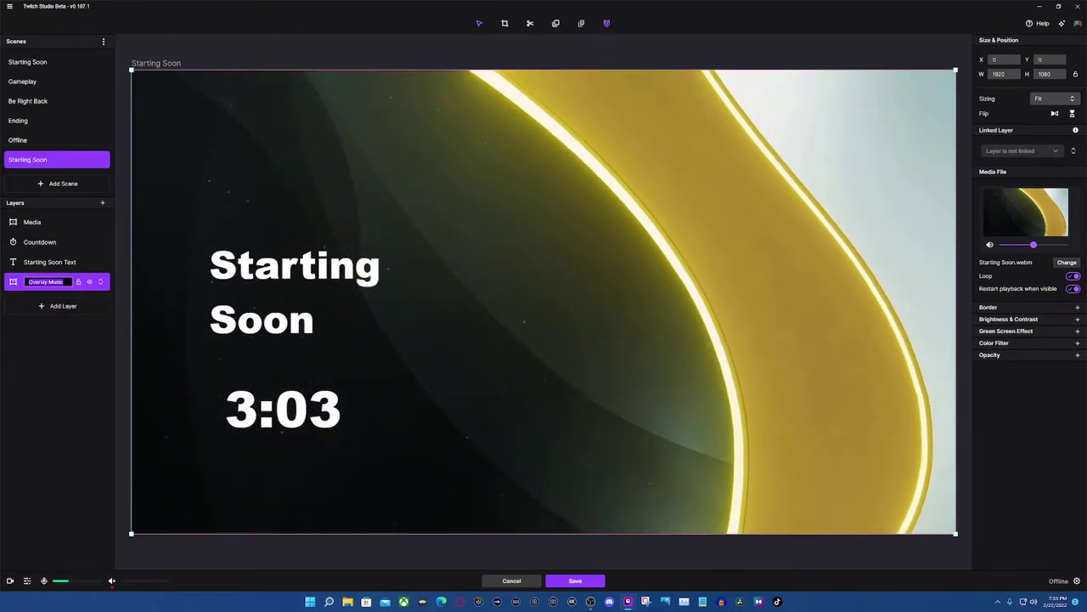
text(Background)
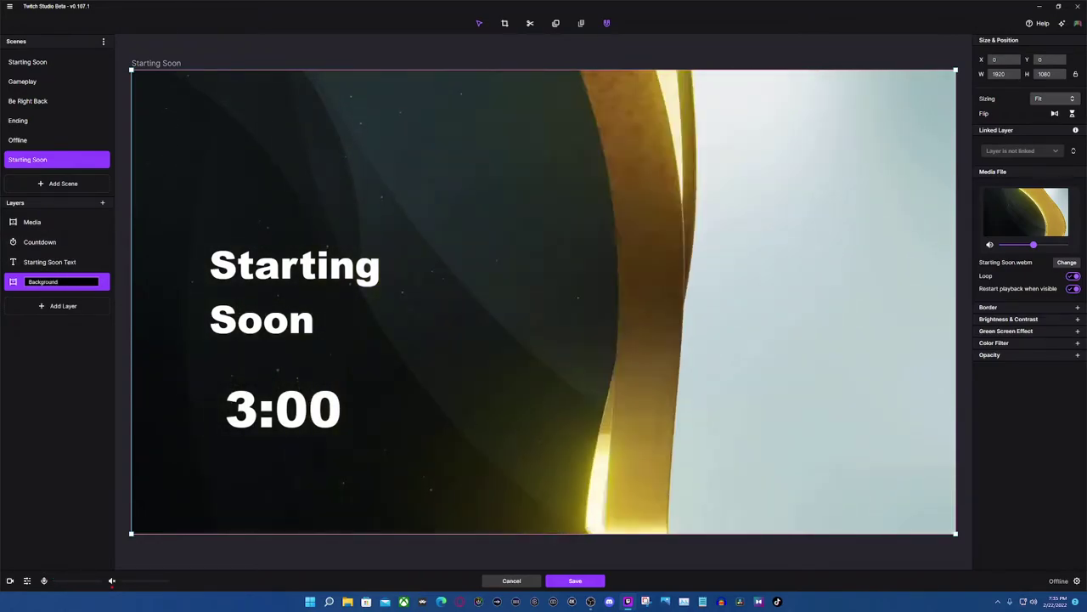
Step: Rename the empty Media layer as Overlay Music and place it between the Starting Soon Text and Background layers
click(50, 223)
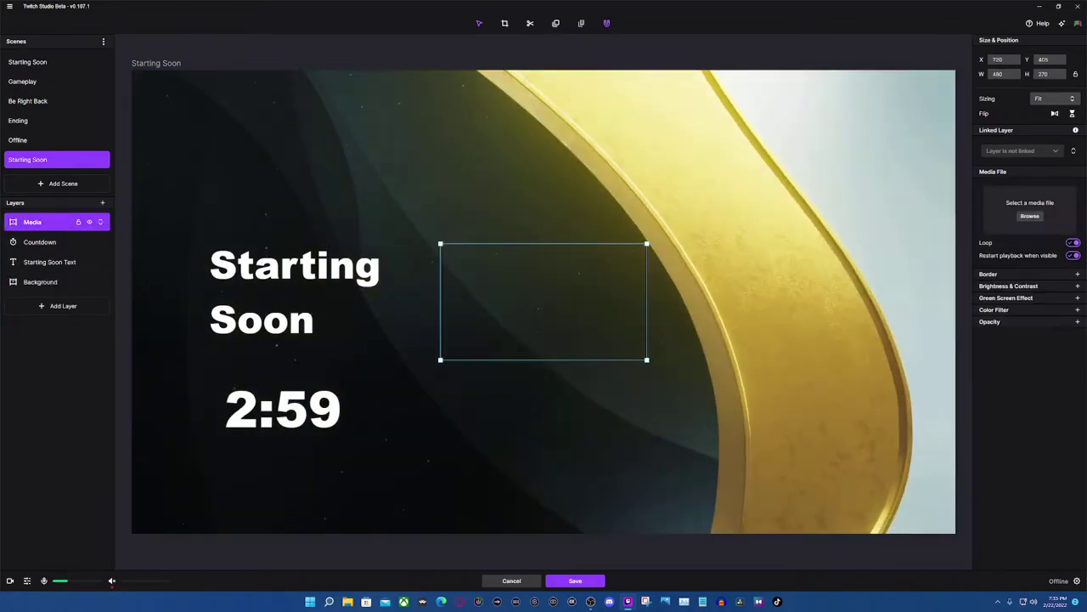
right_click(50, 223)
click(67, 231)
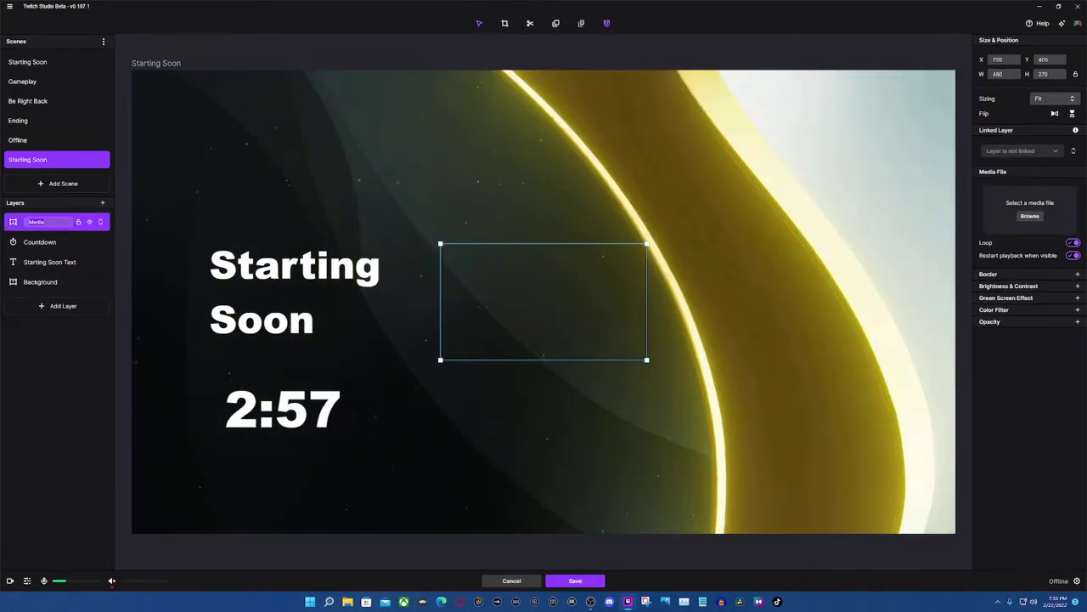
text(Overlay Music)
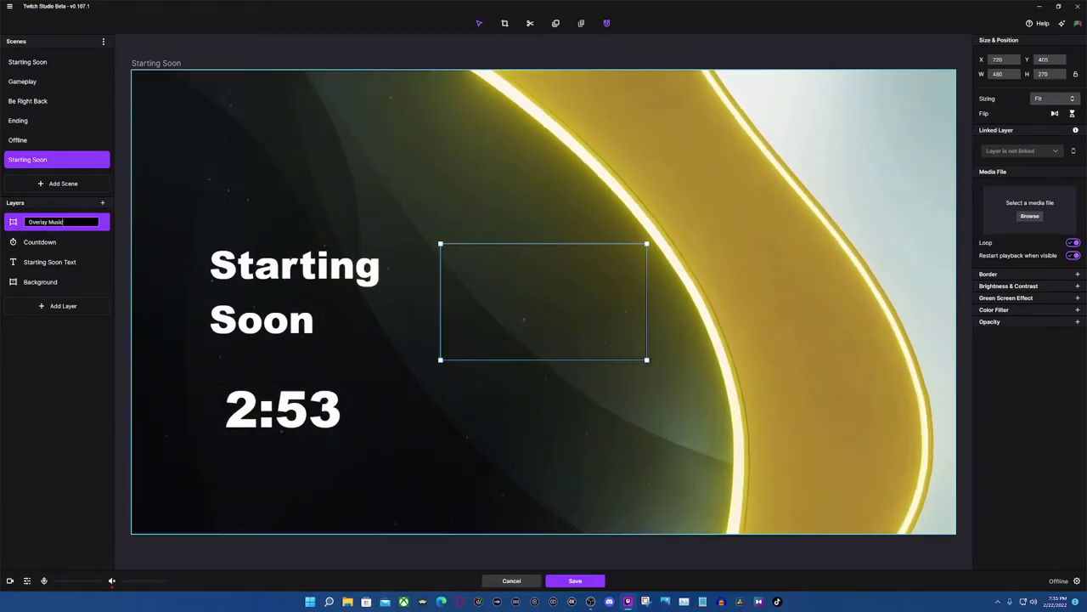
click(57, 242)
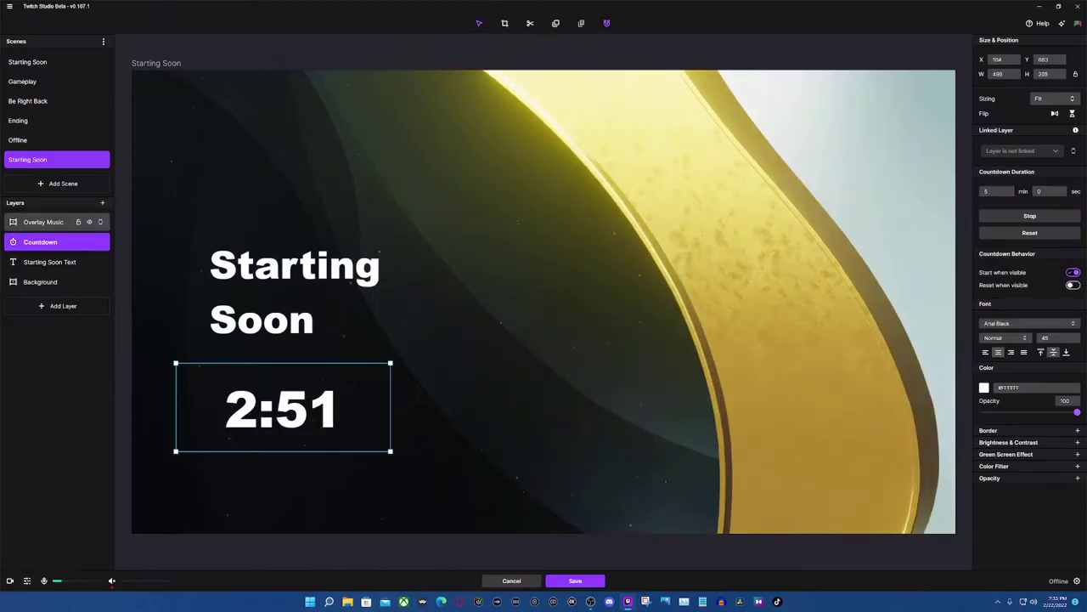
drag(51, 221, 51, 263)
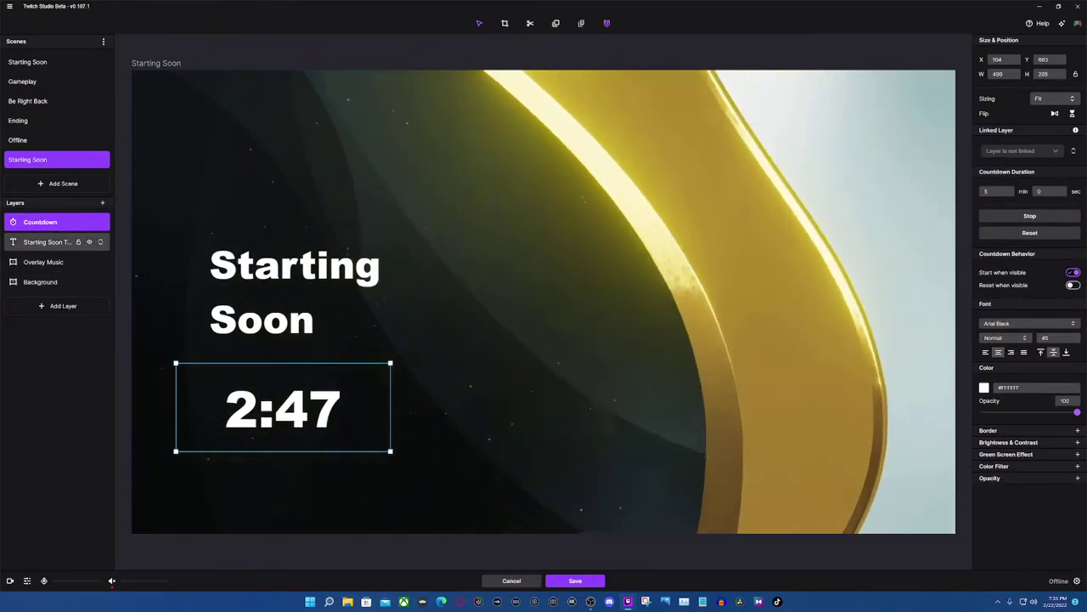
Step: Load the Sunny Travel MP3 from the Stream\Music folder into the Overlay Music layer, showing all file types while browsing
click(42, 262)
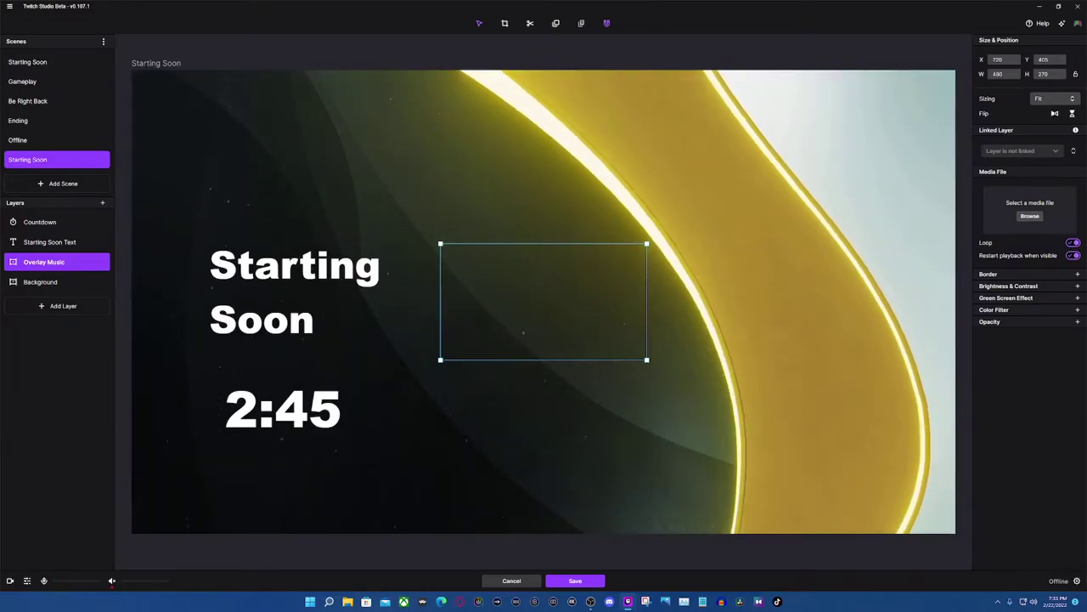
click(1030, 216)
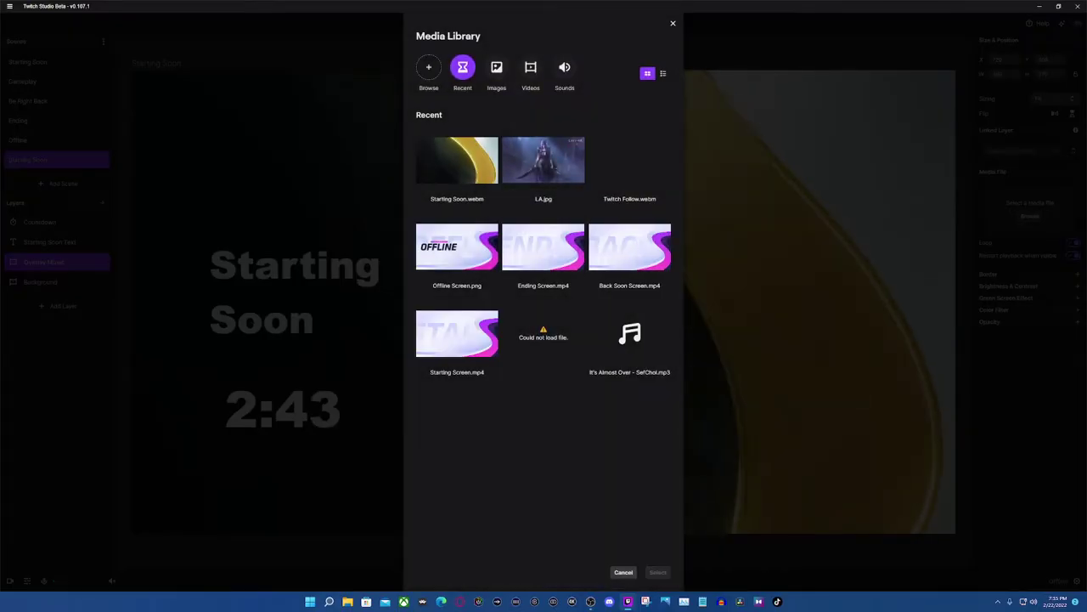
click(429, 68)
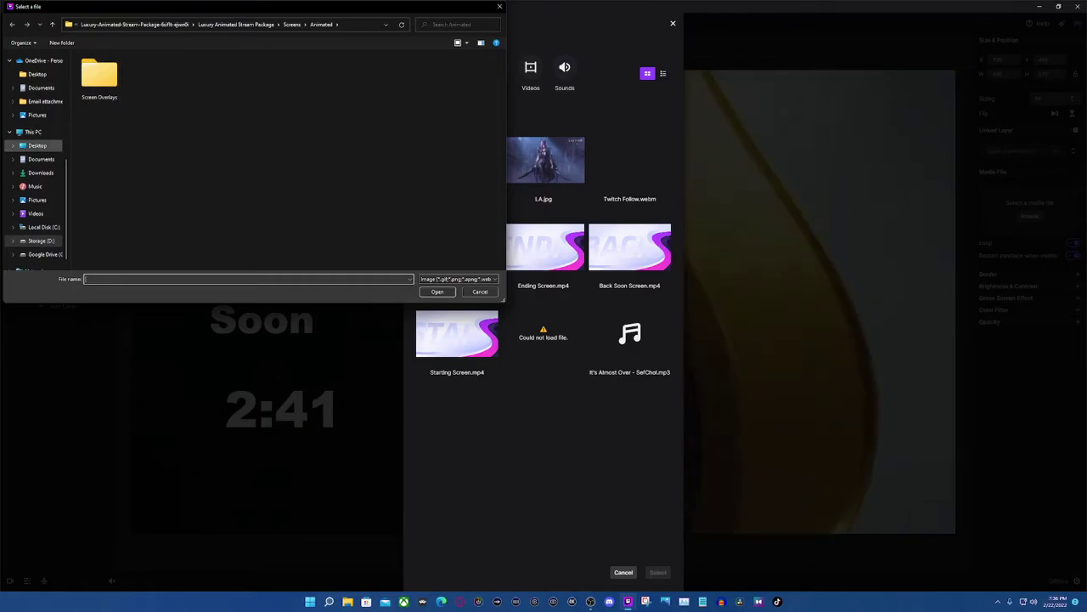
click(148, 24)
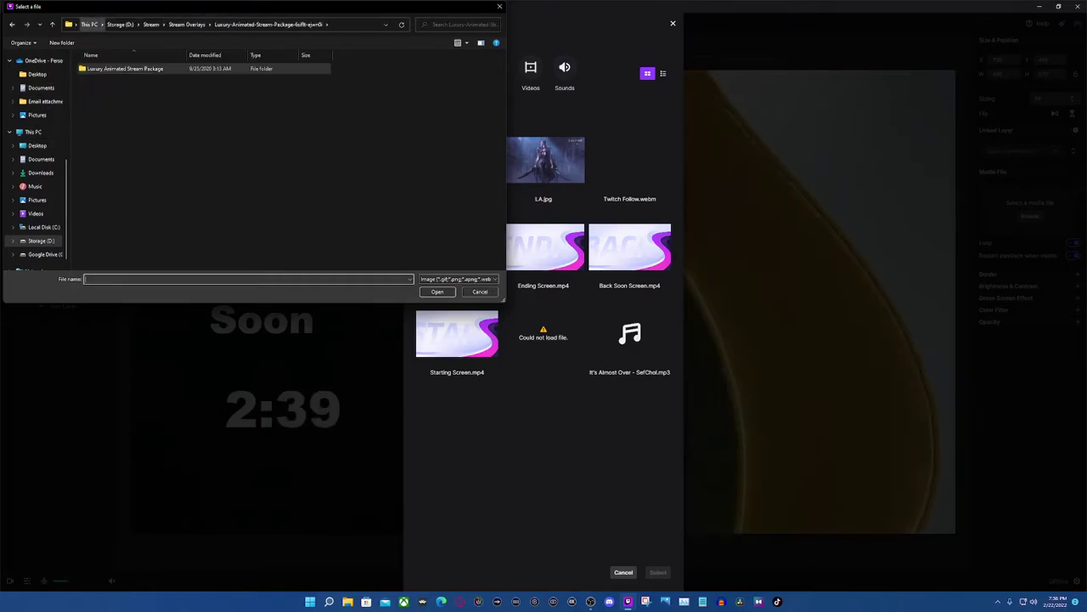
click(151, 25)
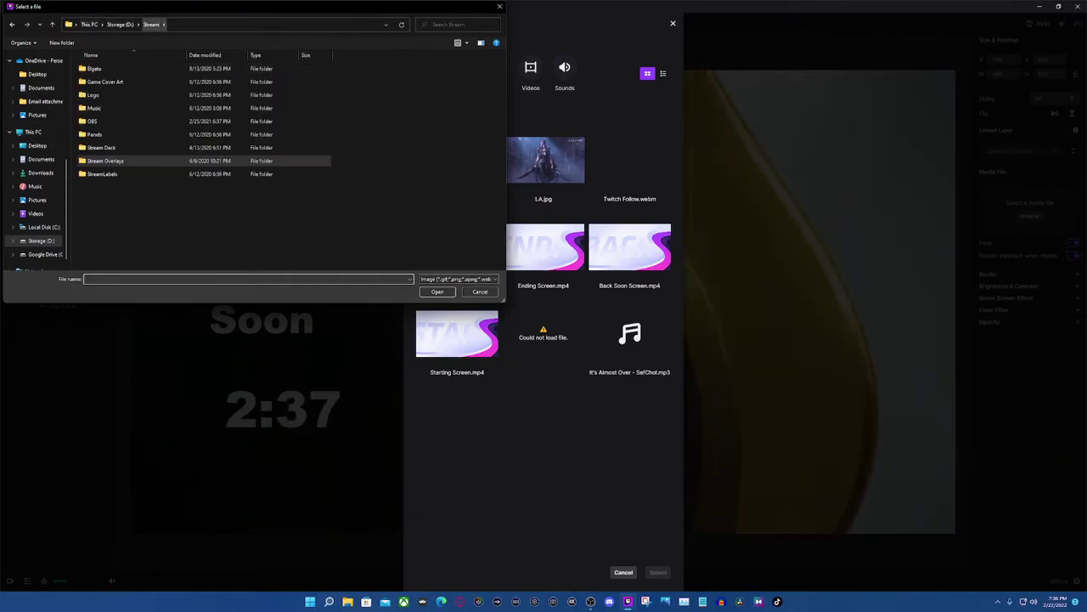
double_click(93, 109)
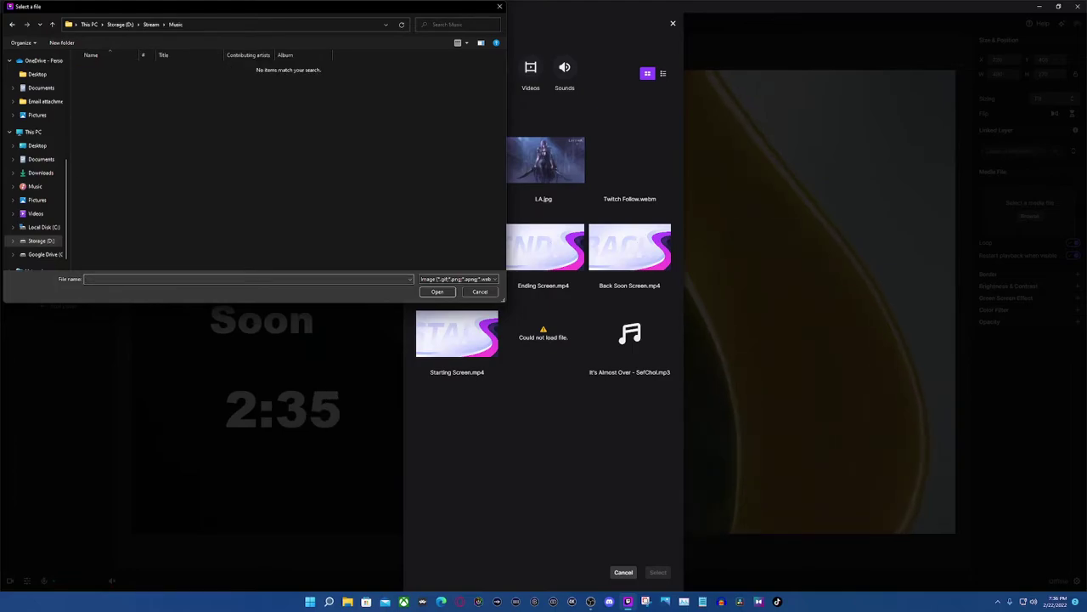
click(429, 306)
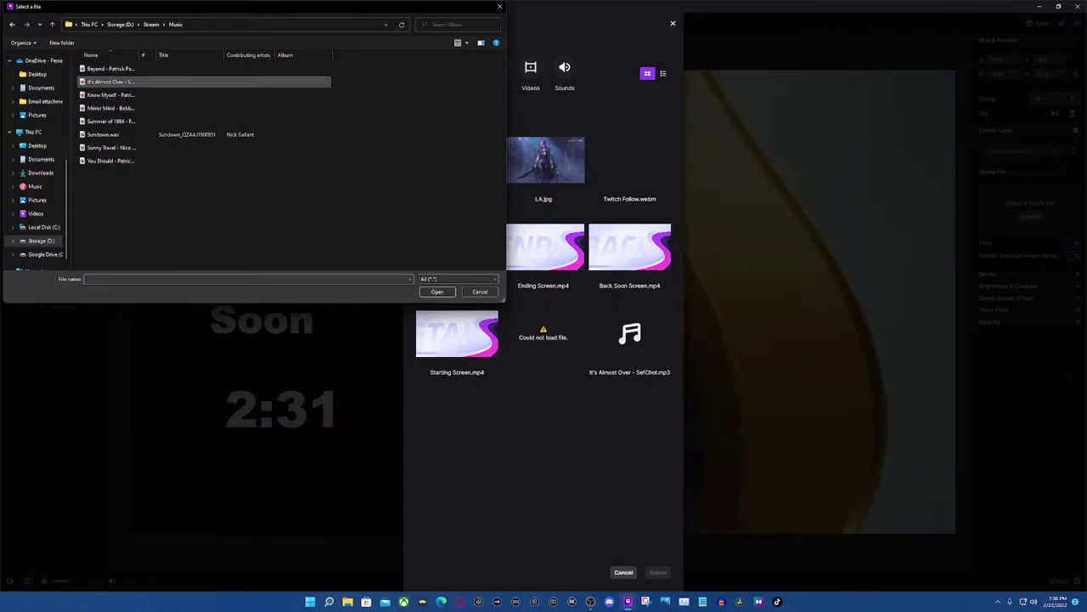
click(111, 82)
click(111, 147)
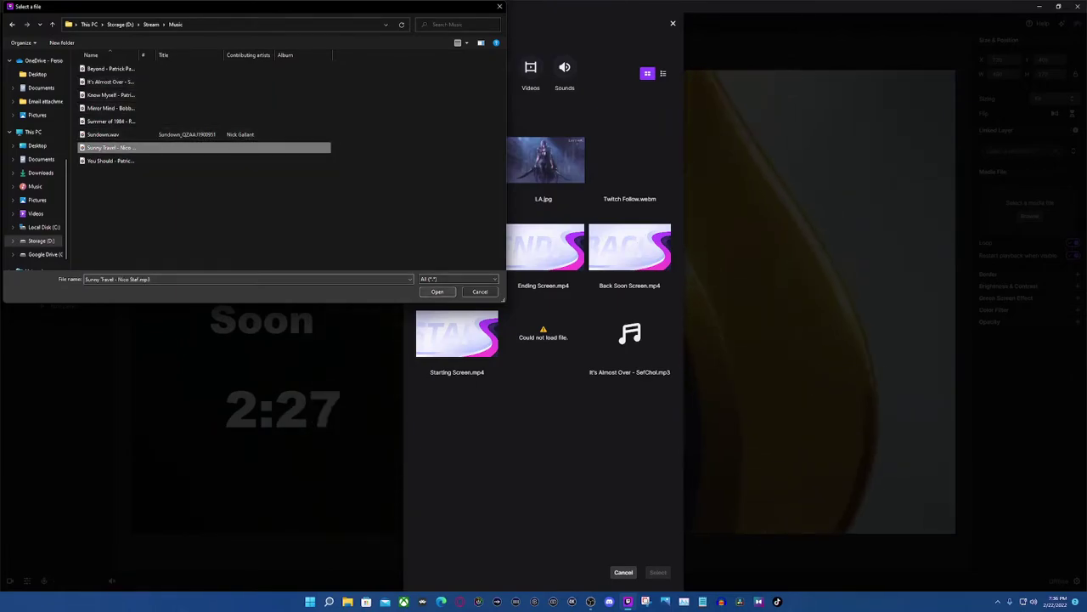
click(437, 291)
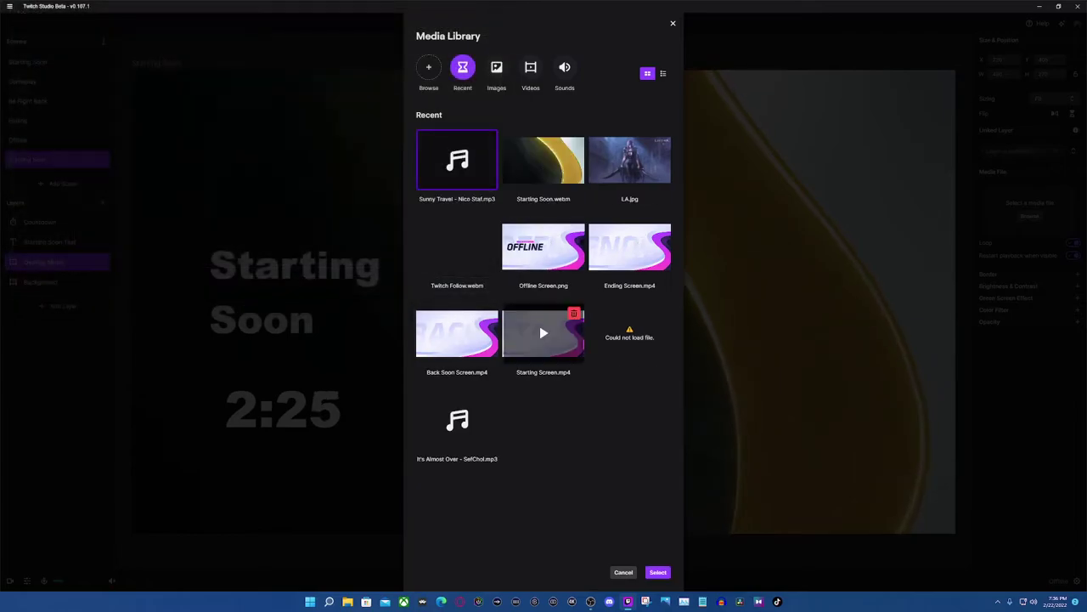
click(657, 572)
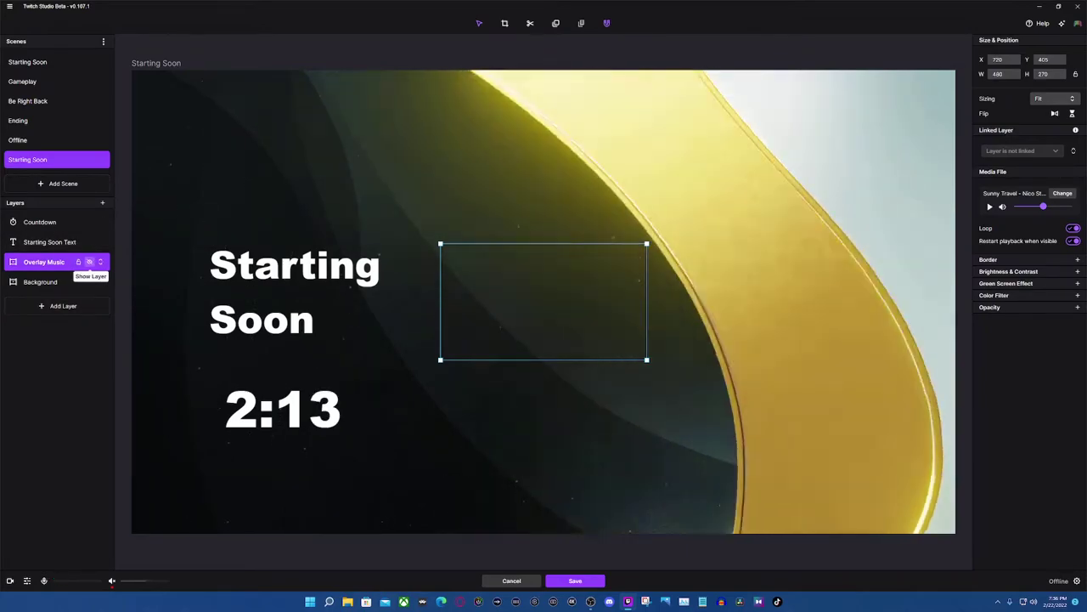
Step: Hide the Overlay Music layer, place it in the canvas's lower-right corner at X 1440, Y 810, and lock it
click(89, 262)
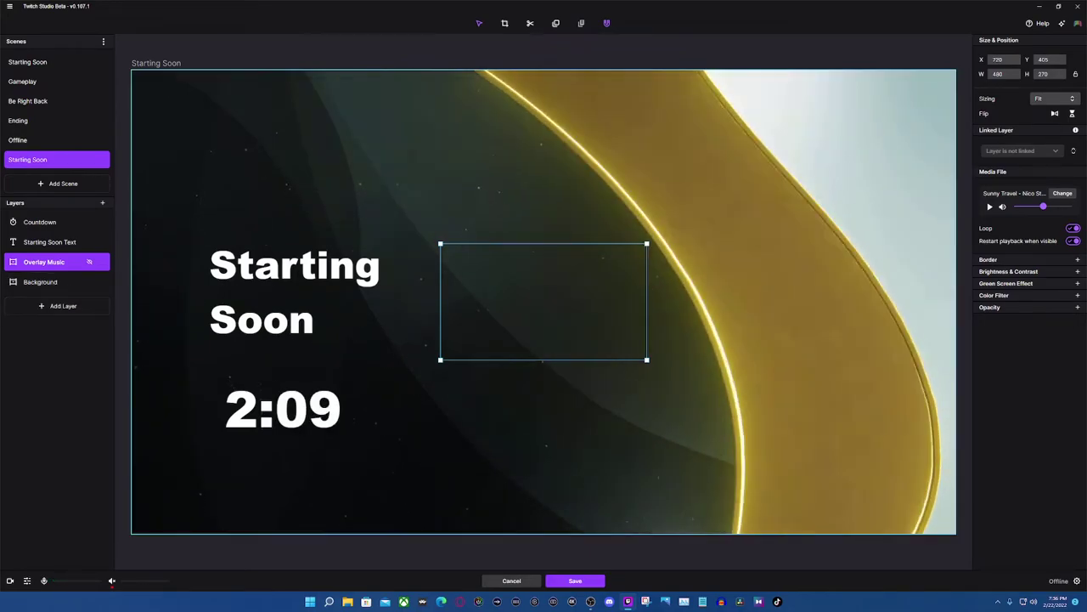
drag(544, 301, 852, 465)
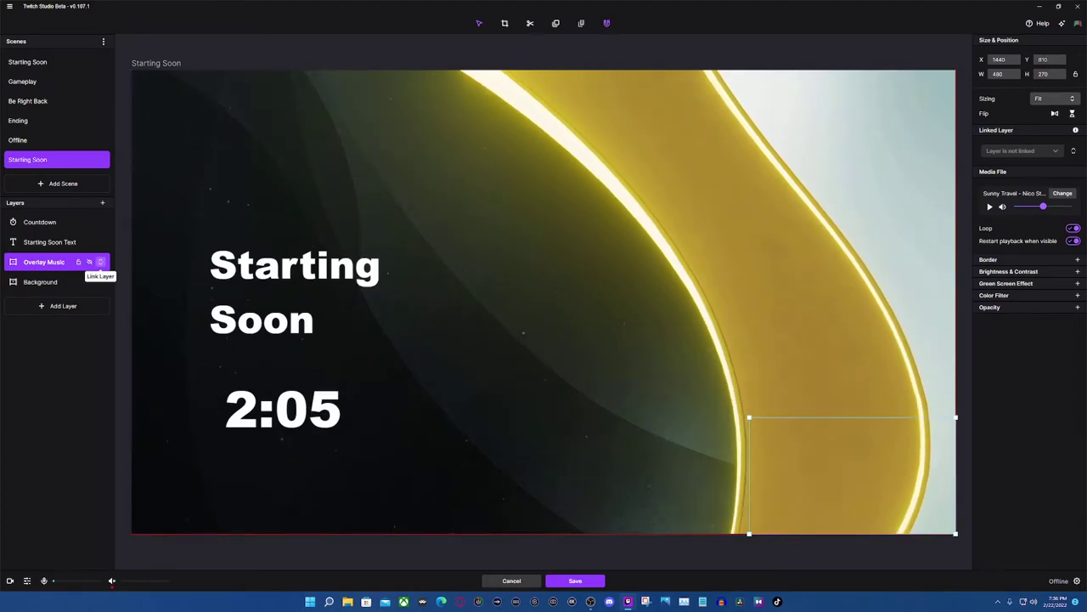
click(68, 282)
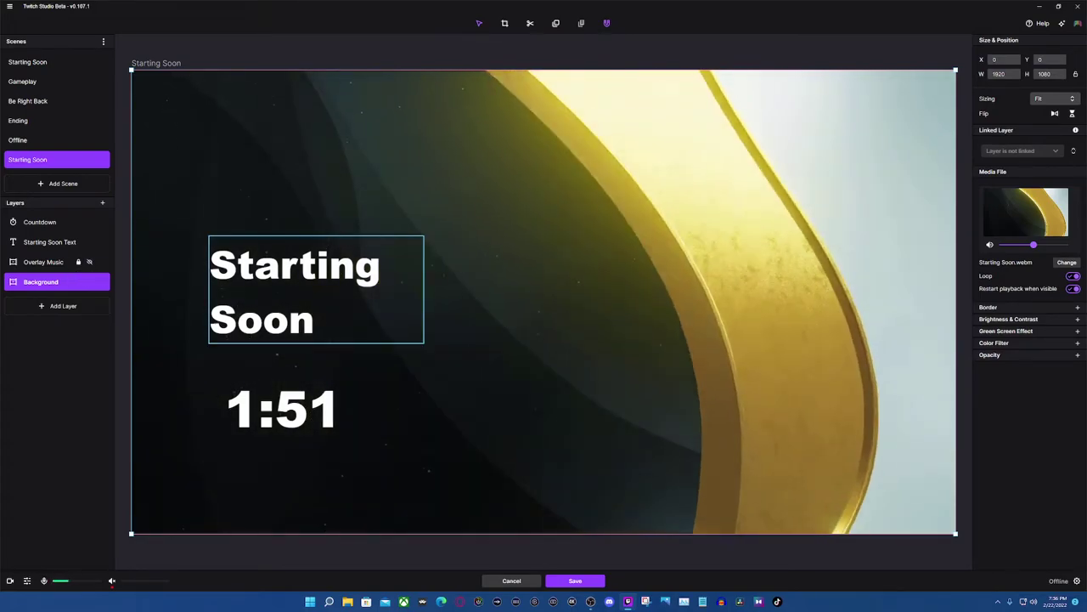
Step: Reshape the Starting Soon text box to about 745 by 153 for a single line and move it to the canvas's upper-left area
drag(295, 290, 288, 290)
drag(417, 344, 643, 302)
drag(441, 274, 377, 279)
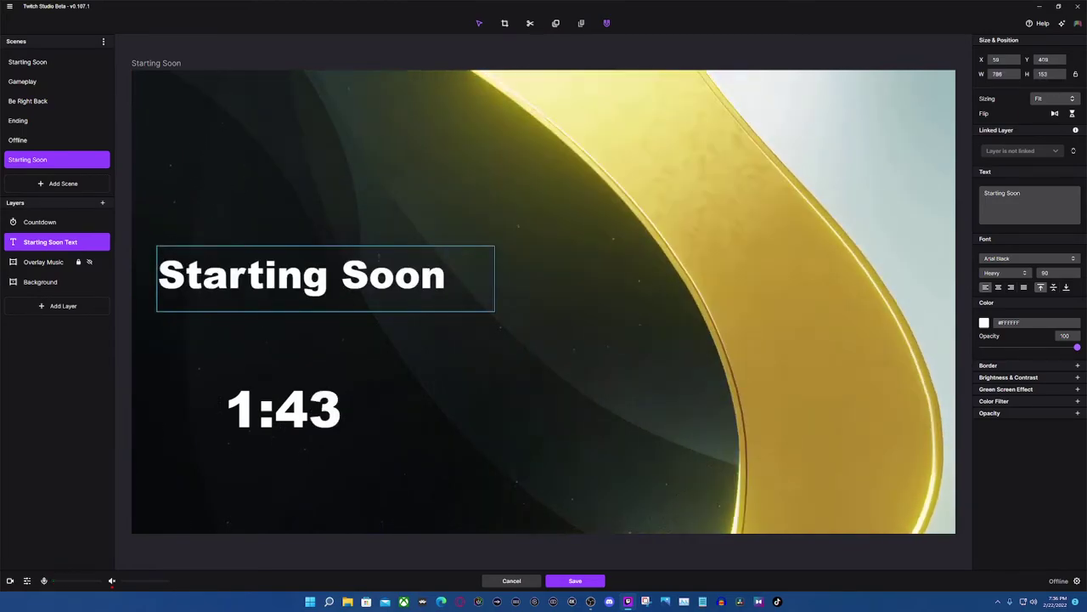
drag(495, 246, 477, 245)
drag(322, 279, 364, 311)
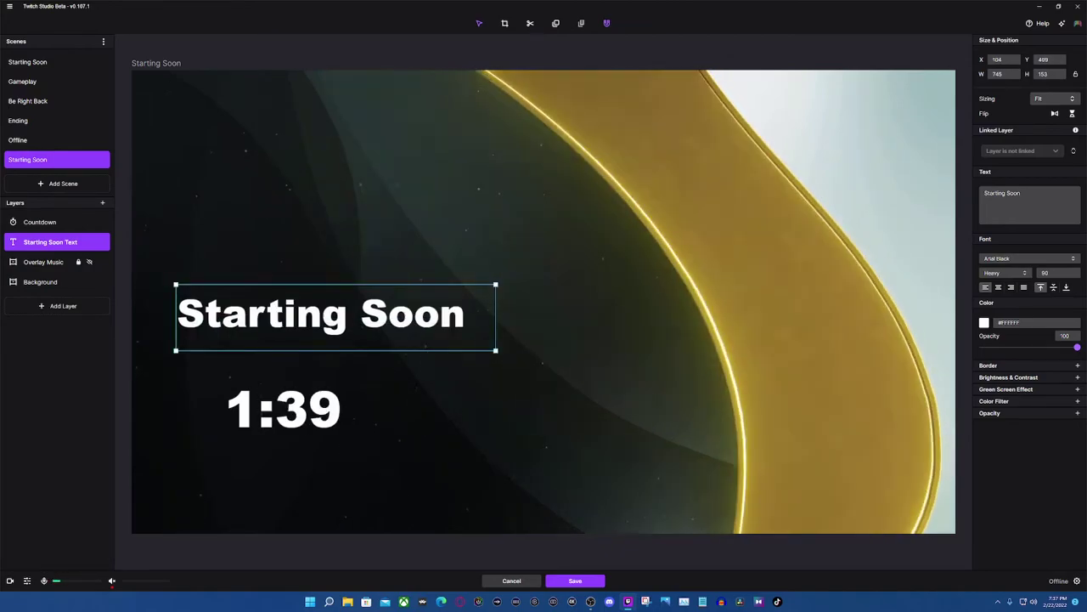
drag(335, 317, 336, 262)
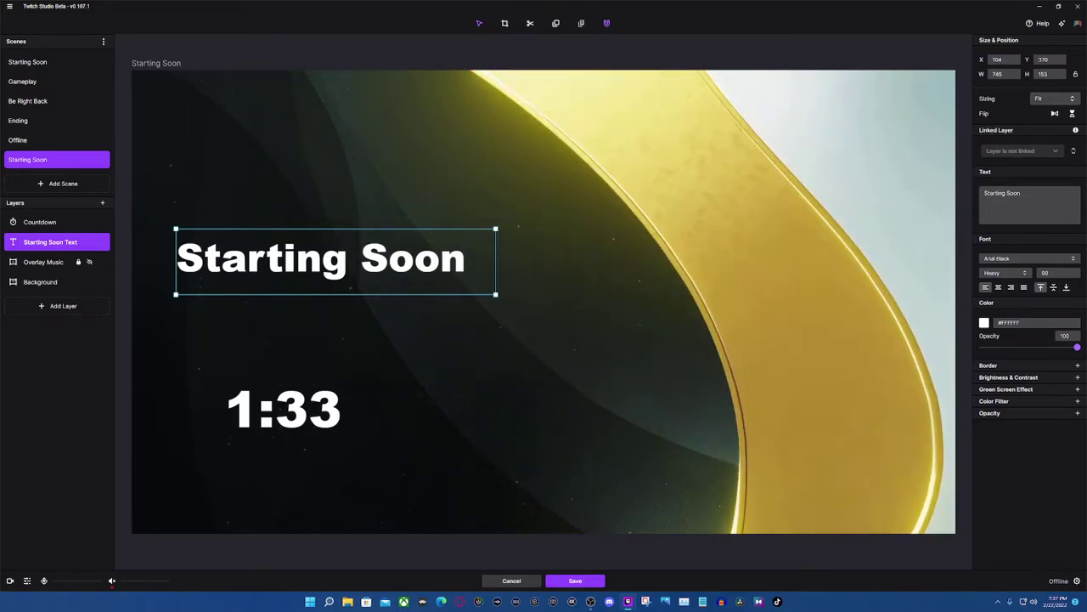
drag(323, 259, 323, 192)
Step: Shrink the Countdown to about 428 by 166, center it beneath the Starting Soon text and save the scene
drag(283, 408, 309, 292)
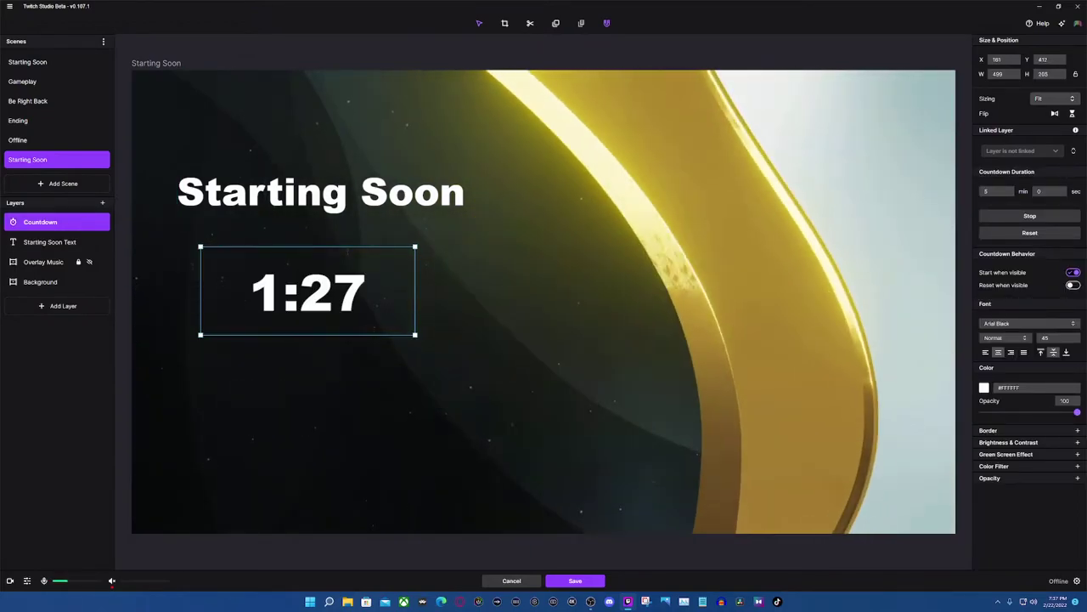
drag(387, 319, 384, 318)
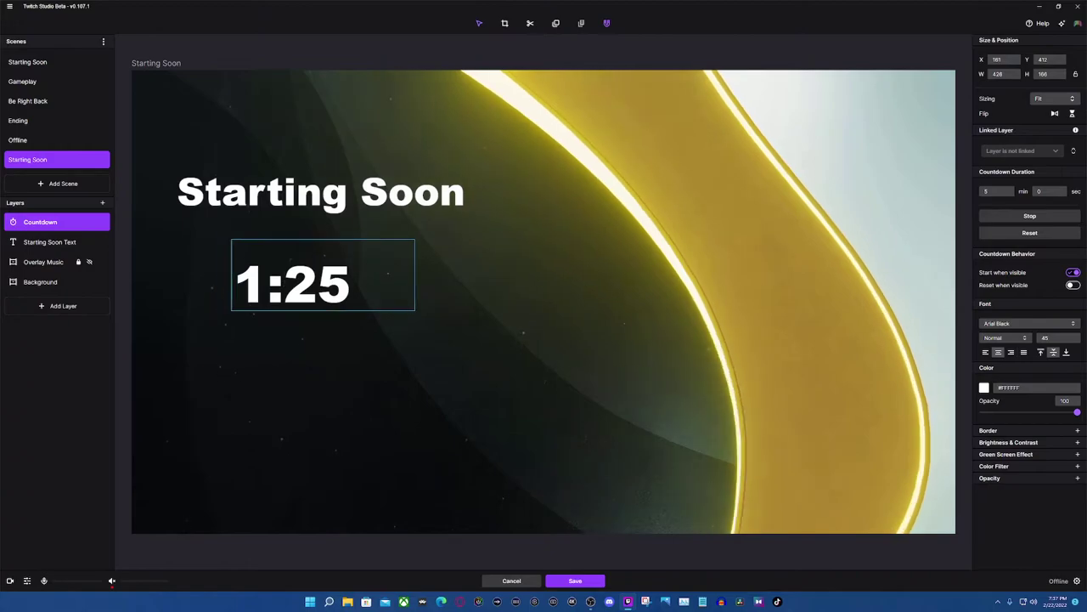
drag(327, 283, 328, 283)
click(416, 374)
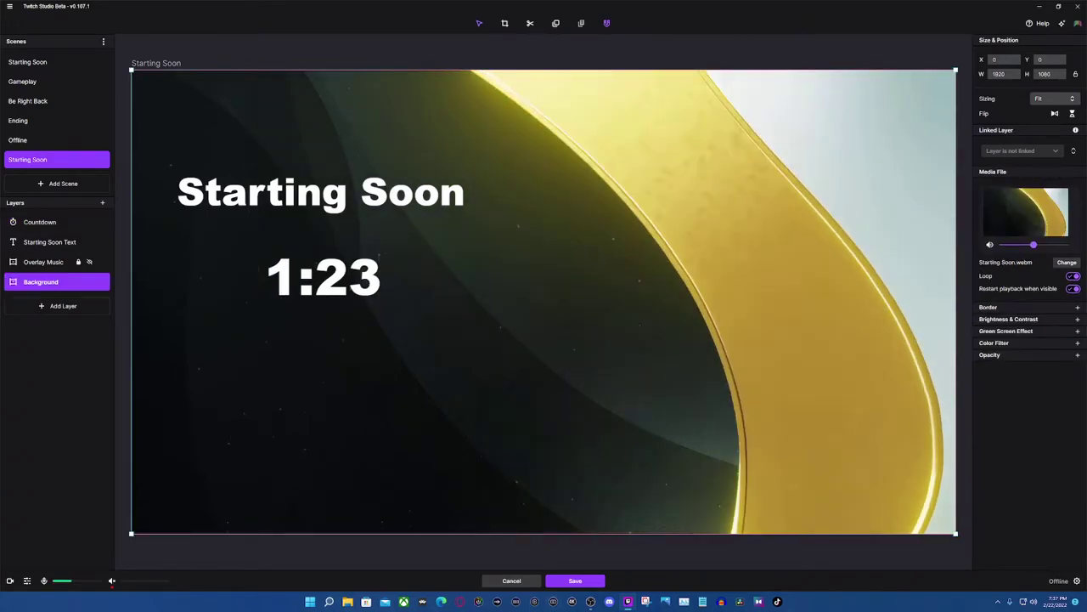
click(575, 581)
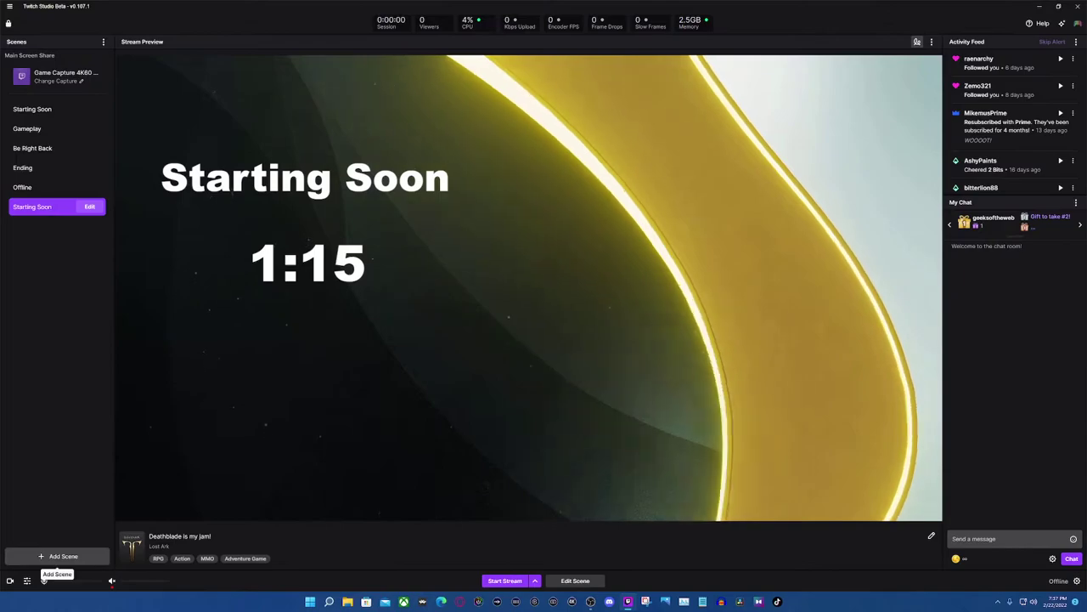
Step: Add a new scene from the Gameplay template and open it for editing
click(44, 580)
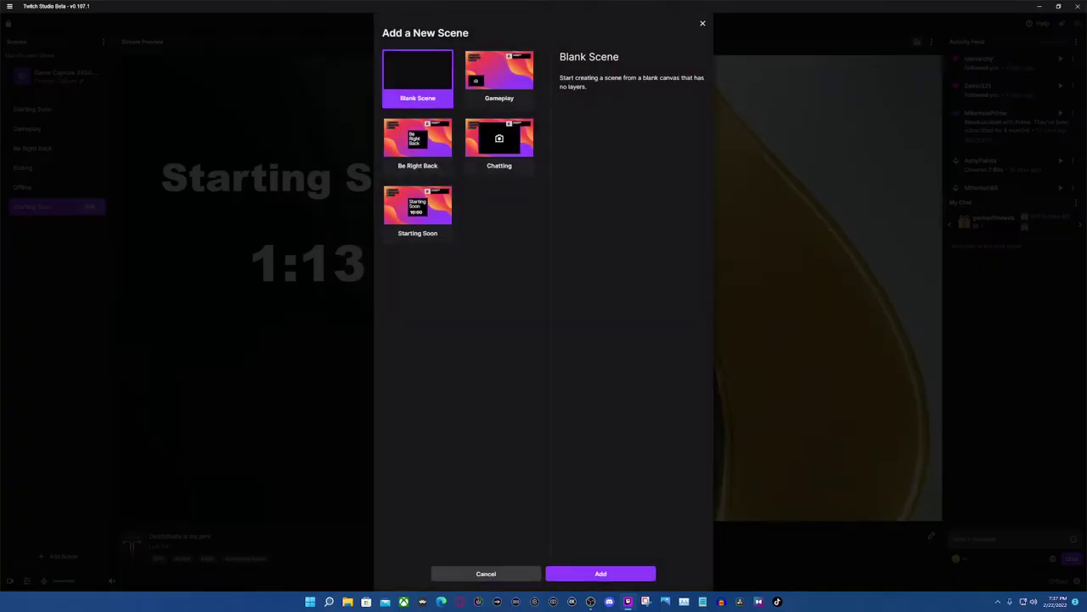
key(Escape)
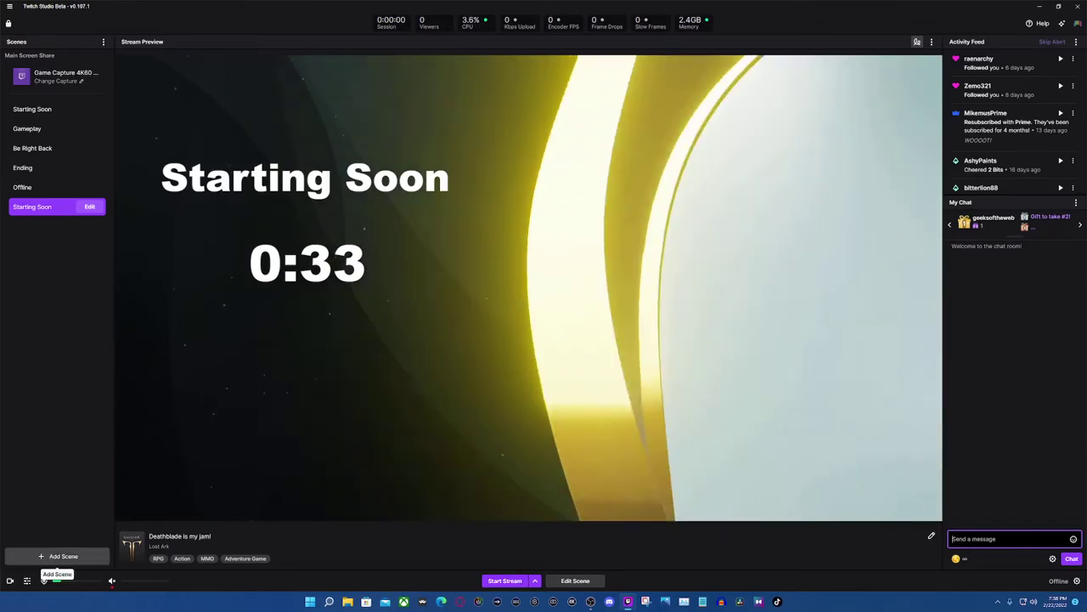
click(62, 556)
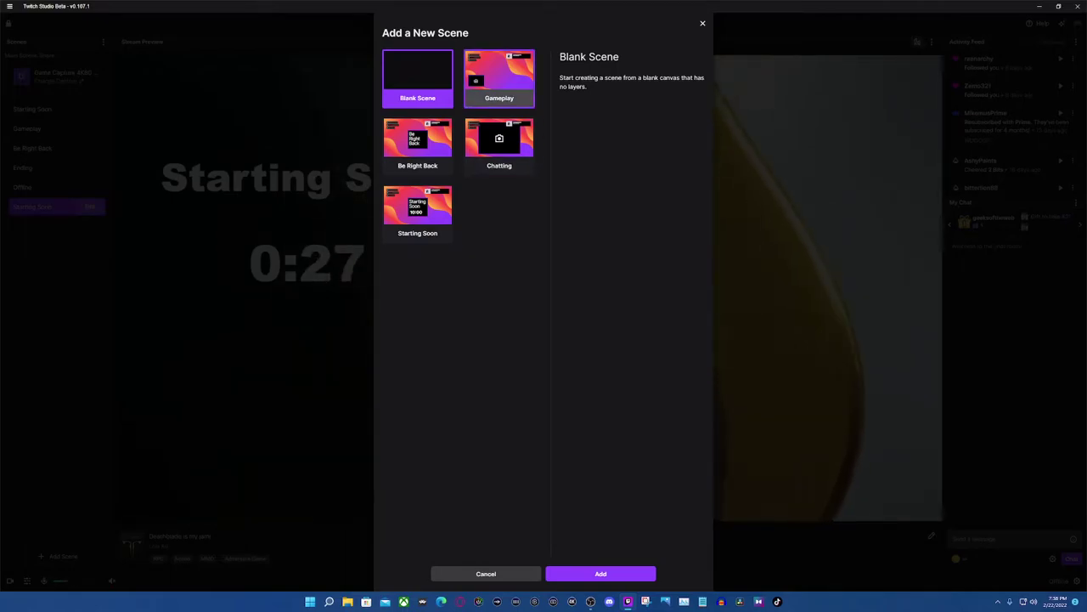
click(499, 80)
click(600, 574)
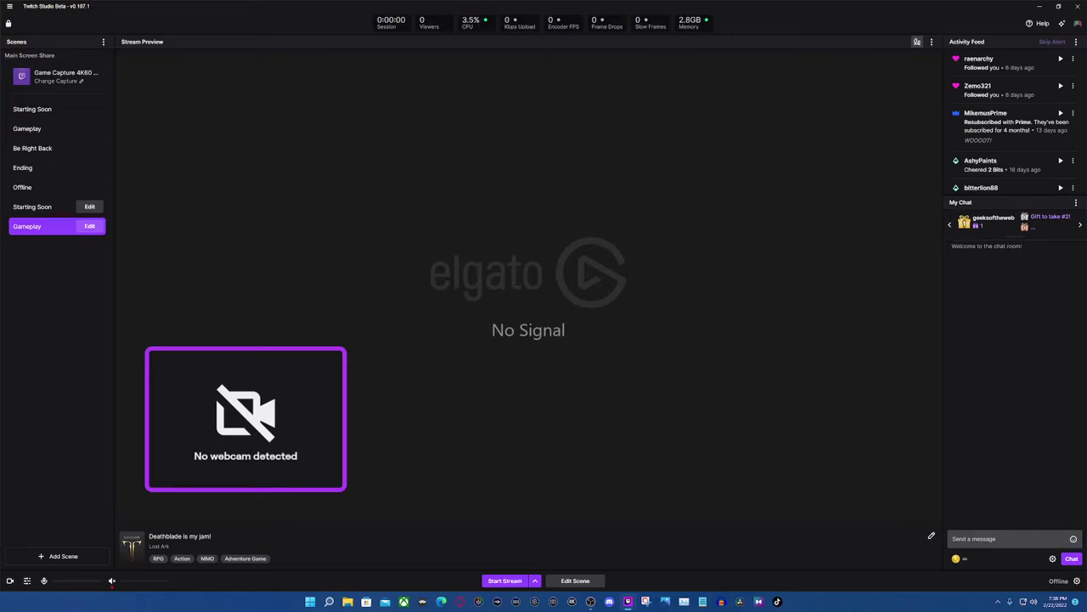
click(89, 226)
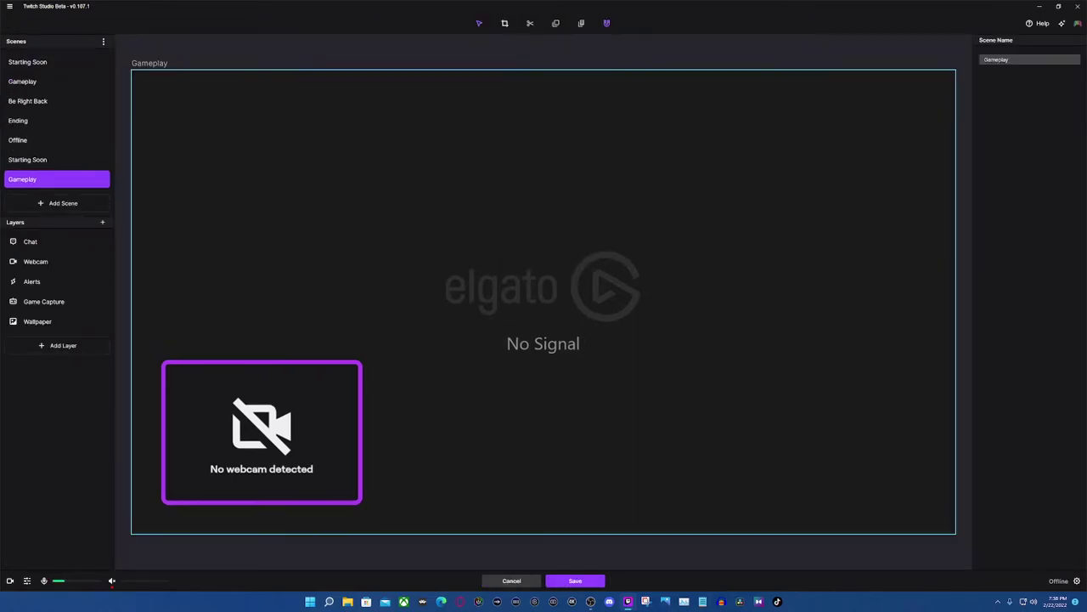
Step: Edit the Game Capture layer's cloned properties and confirm the Game Capture 4K60 Pro MK.2 capture card as its screen share source
click(544, 302)
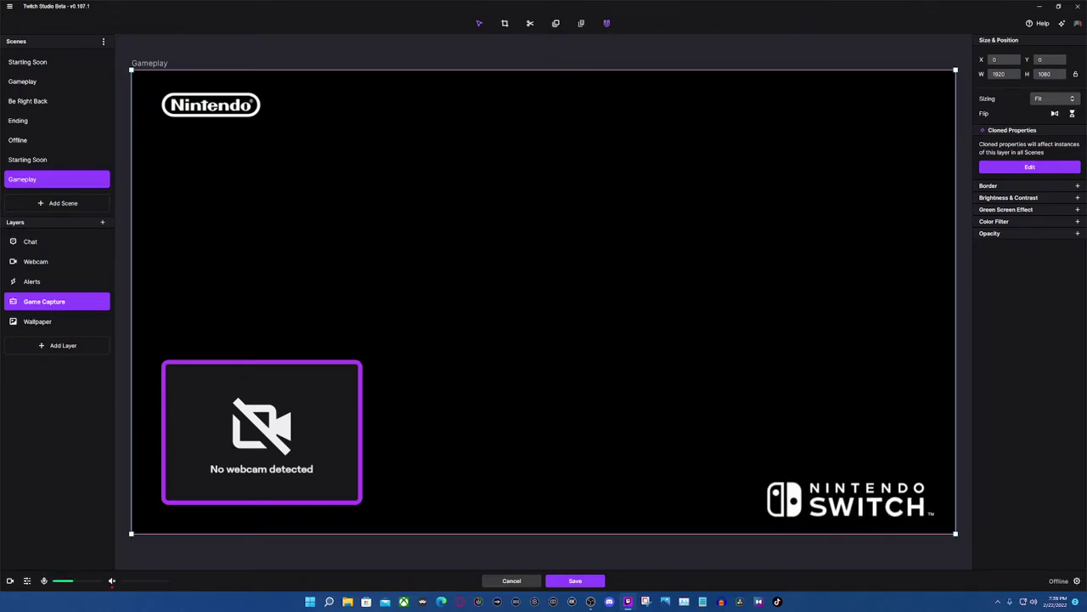
click(1030, 167)
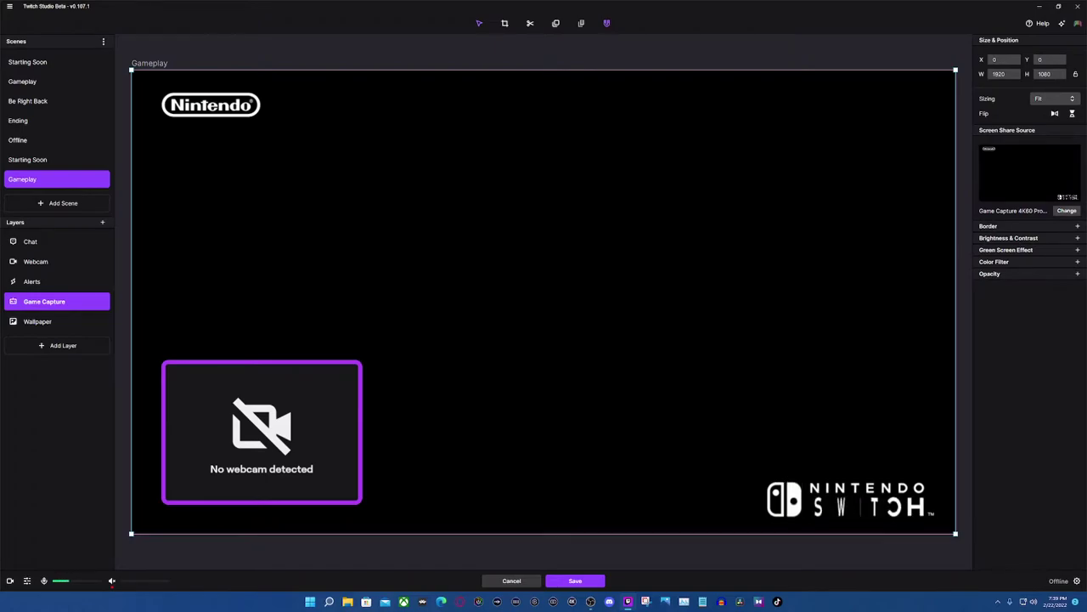
click(1067, 211)
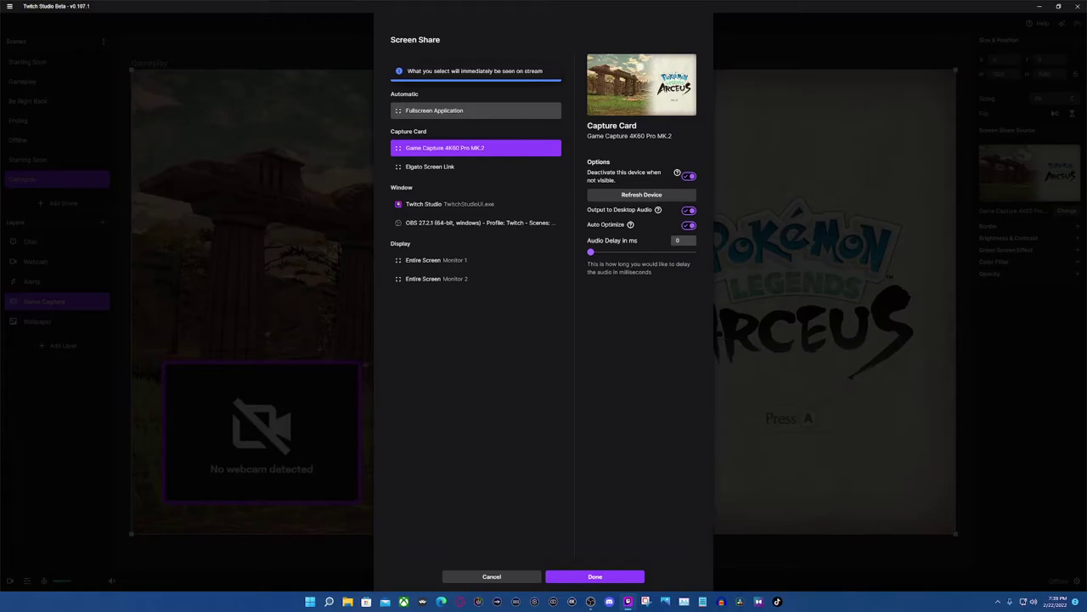
click(595, 576)
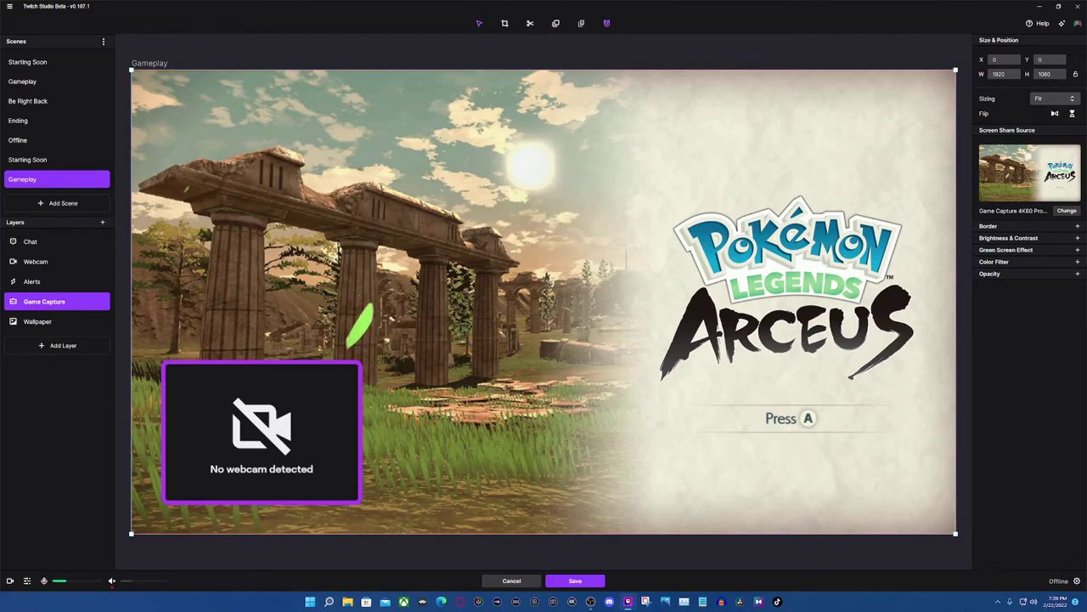
Step: Move the Alerts layer to the canvas's lower edge at about X 538, Y 940, and the Webcam to the lower-right corner
click(53, 281)
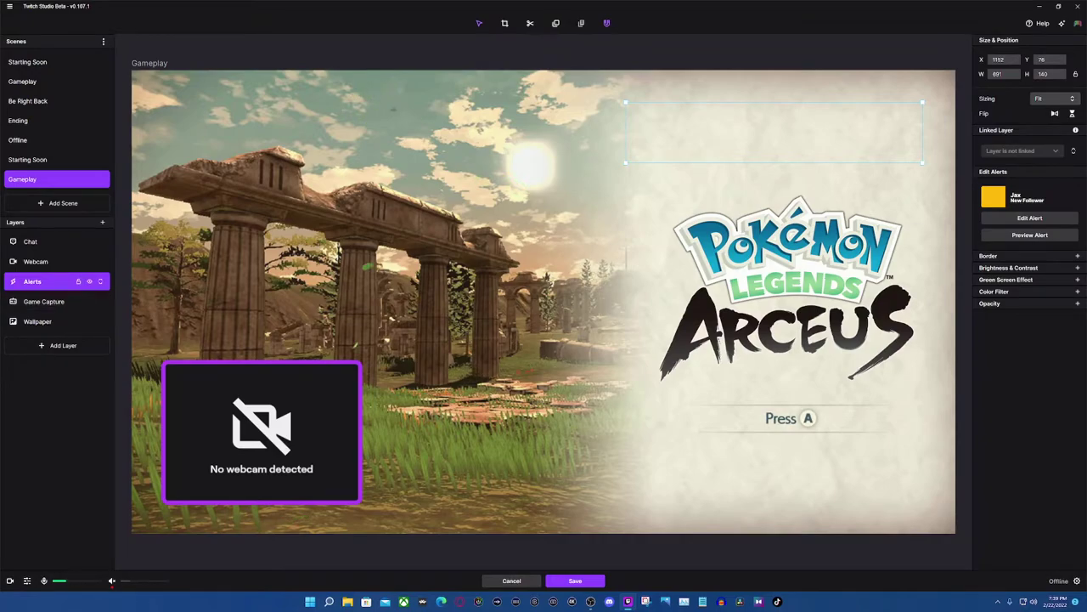
right_click(66, 284)
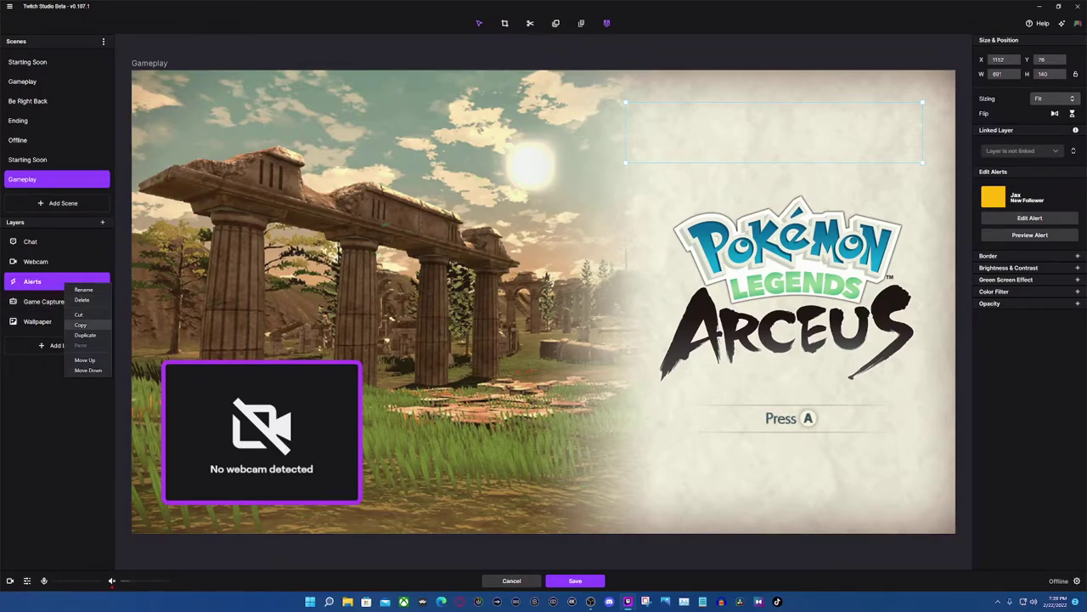
drag(774, 133, 498, 504)
drag(262, 433, 843, 452)
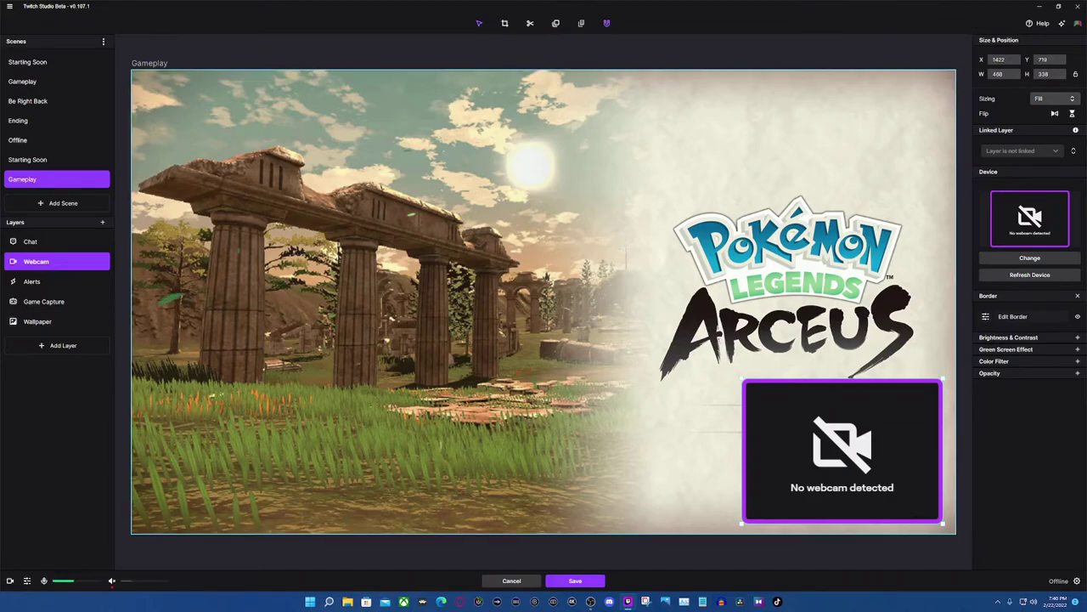
Step: Preview the new follower alert of the Alerts layer and delete that layer from the Gameplay scene
click(34, 281)
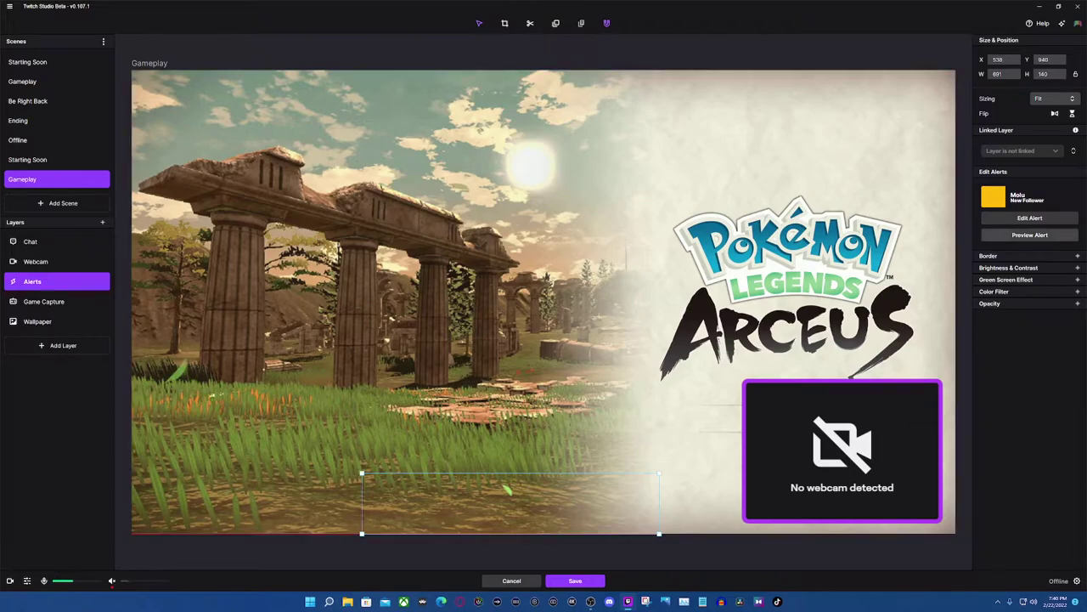
click(1030, 234)
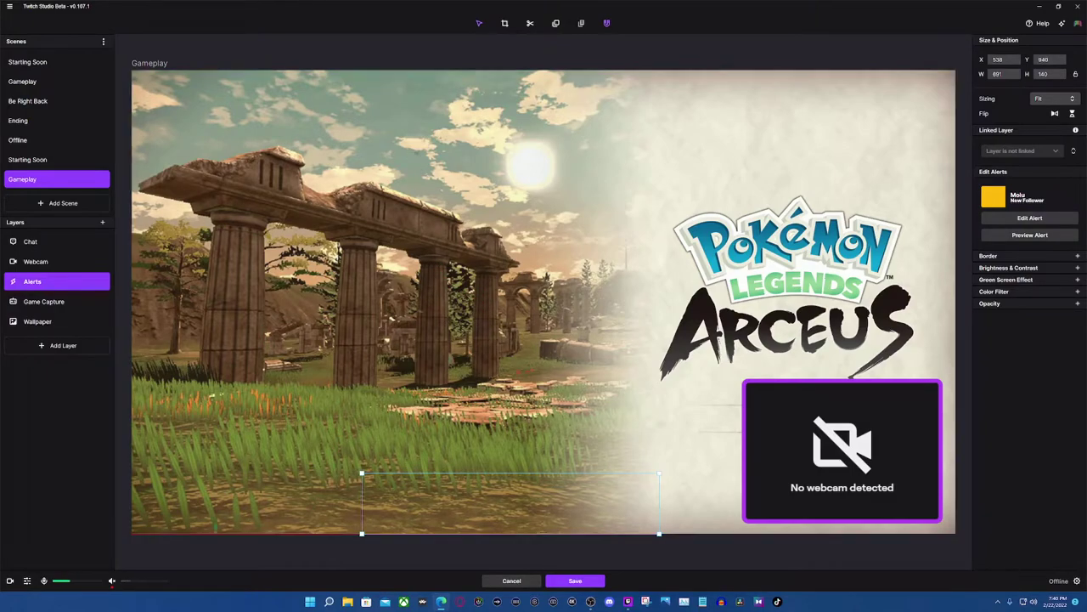
right_click(52, 284)
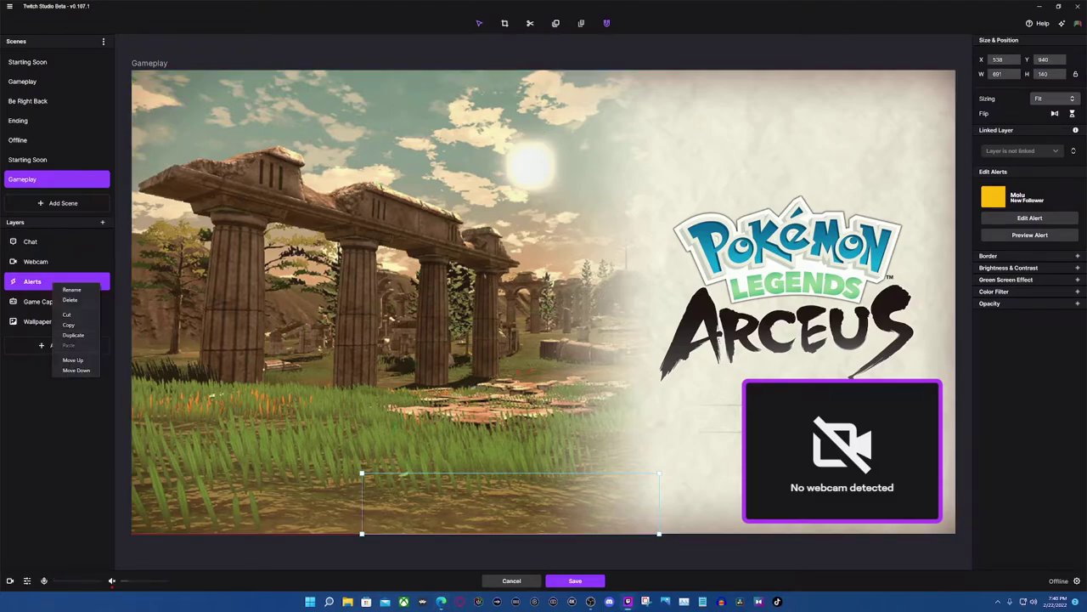
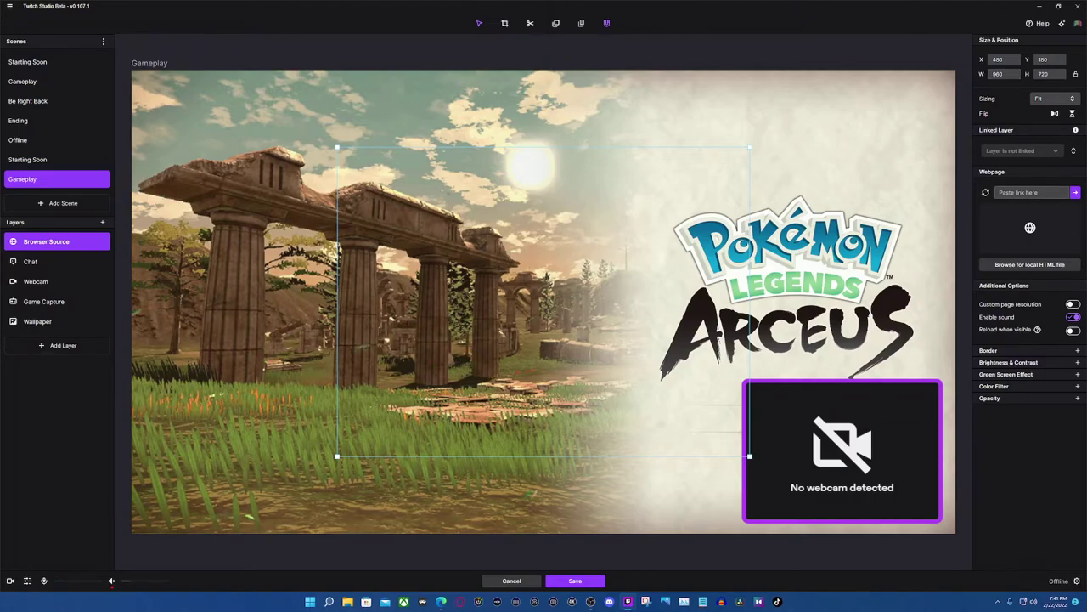
Step: Paste the private Streamlabs Alert Box widget URL as the Browser Source layer's webpage link and load it
click(1032, 192)
key(ctrl+v)
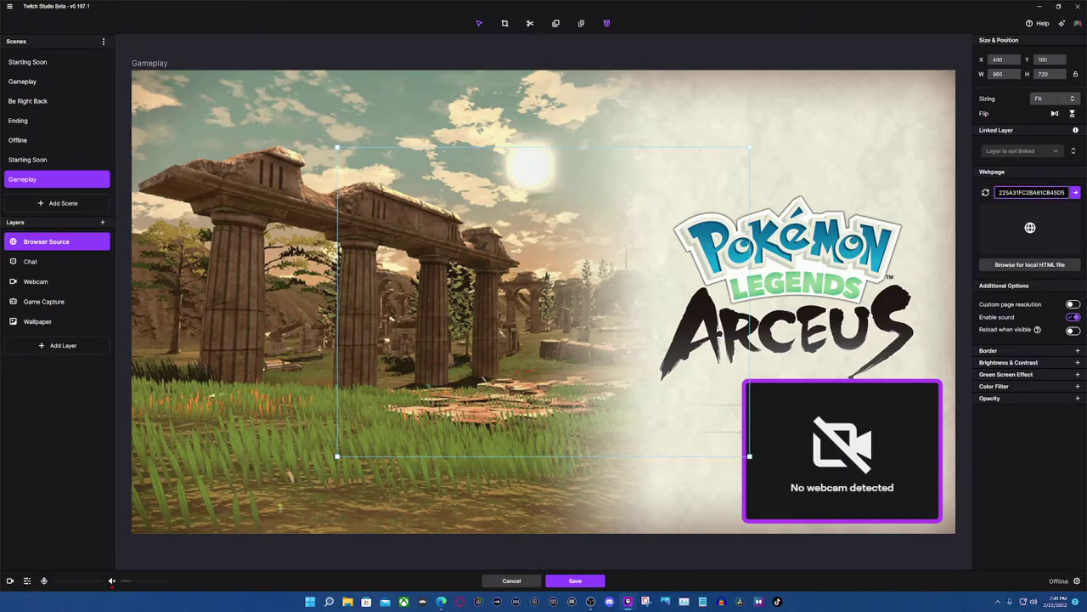
click(1075, 193)
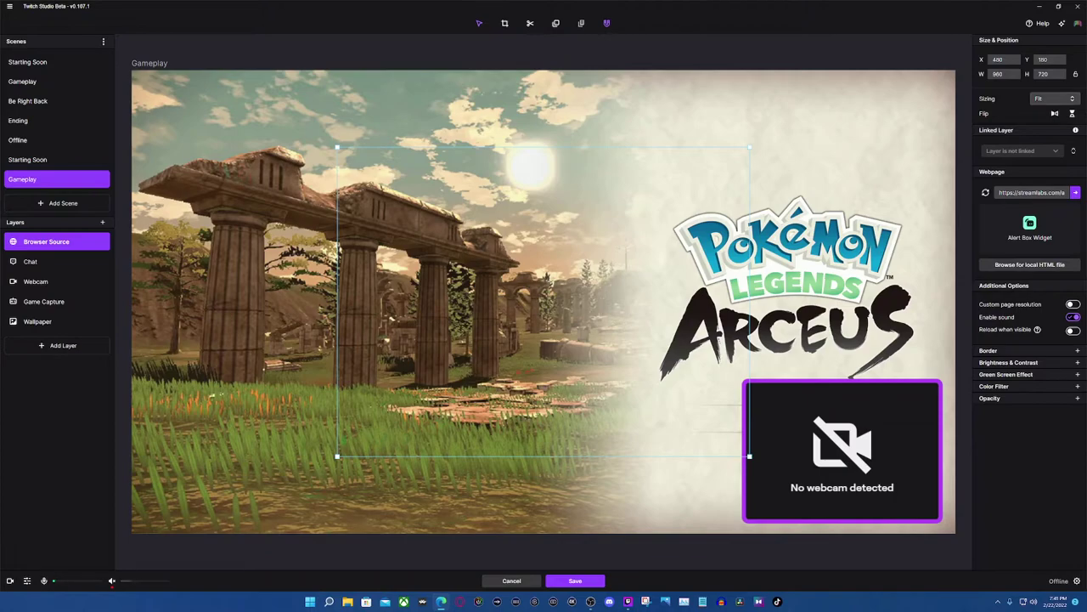
Step: Keep the alert Browser Source's sizing at Fit and enable a custom page resolution of 655 by 370
click(1055, 99)
click(1054, 108)
click(1074, 304)
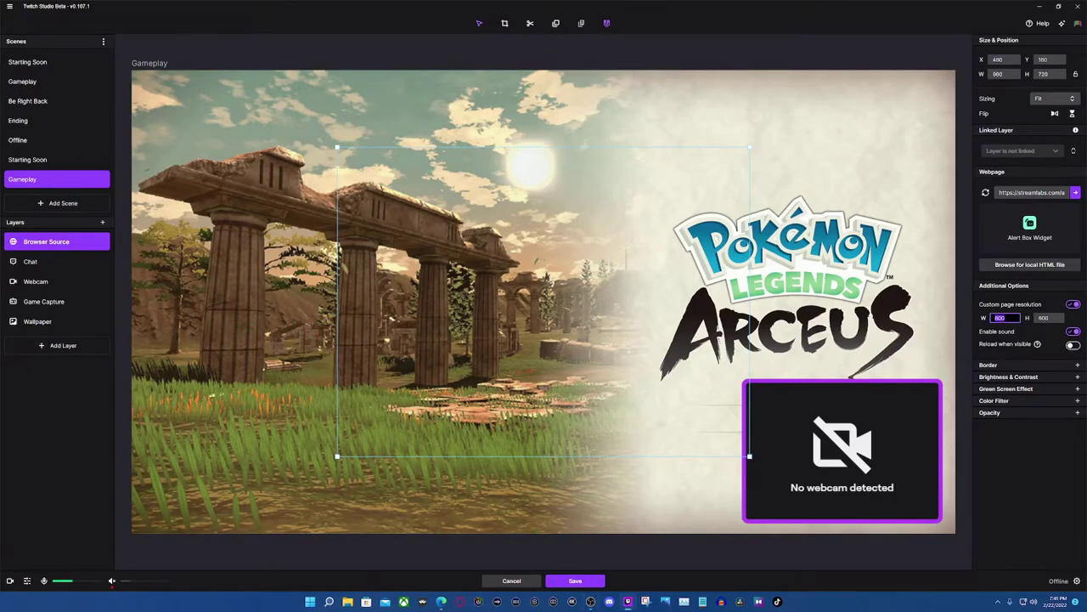
text(655)
key(Tab)
text(370)
Step: Shrink the alert Browser Source to about 413 by 264 and place it at the canvas's lower edge near X 745, Y 816
drag(337, 147, 523, 310)
drag(637, 383, 516, 461)
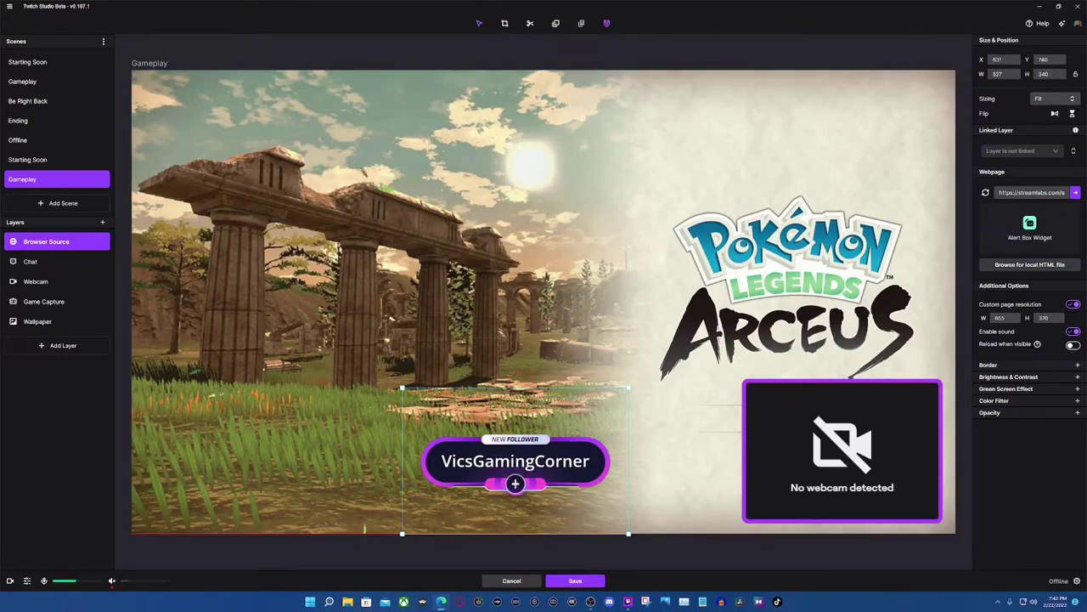
drag(403, 388, 451, 420)
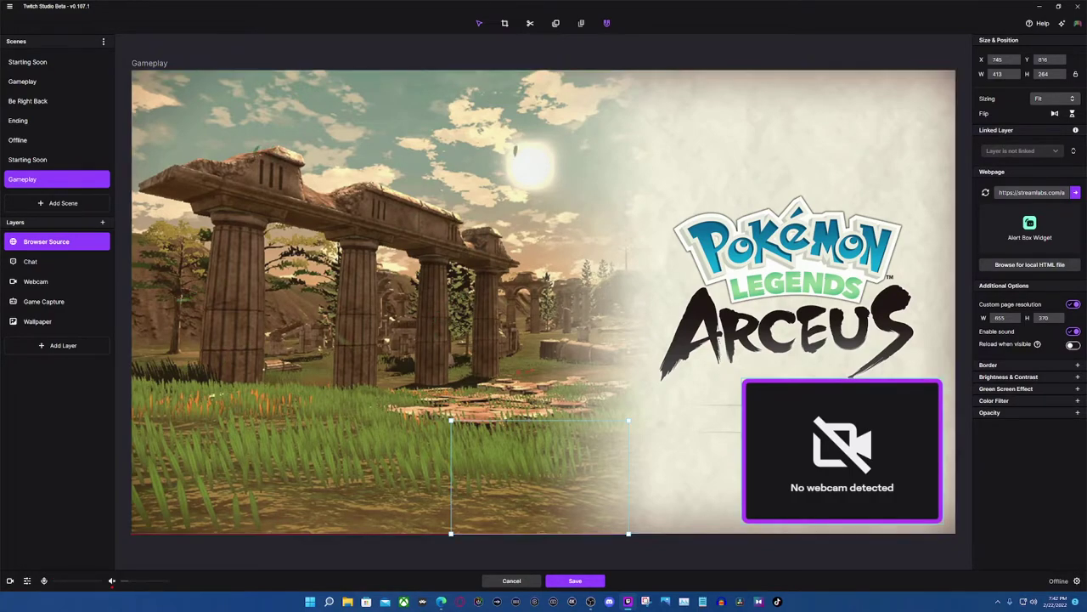
Step: Delete the Wallpaper layer from the Gameplay scene
click(842, 450)
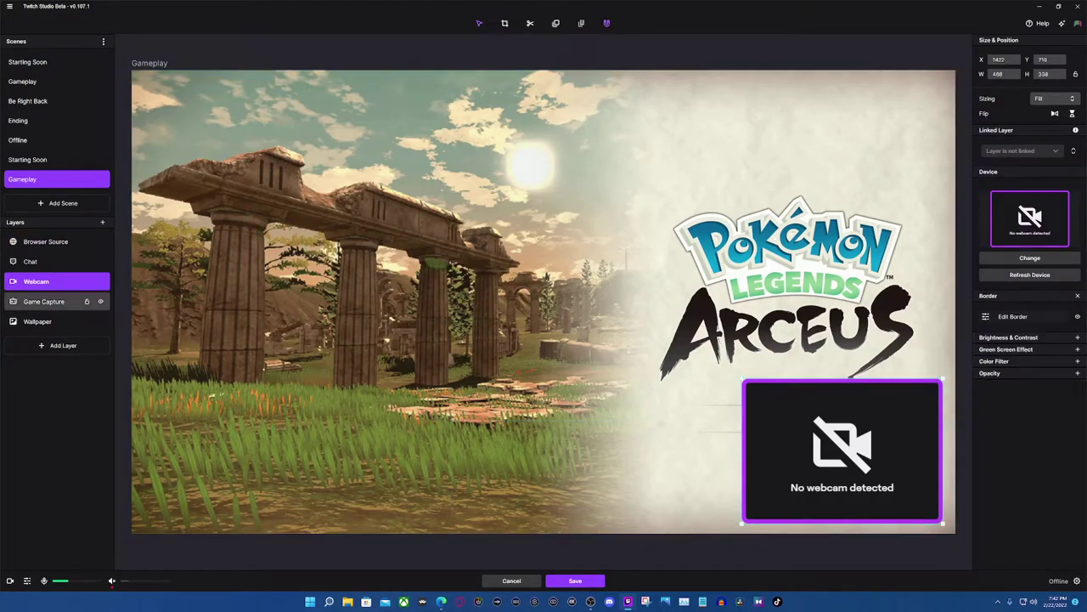
click(43, 321)
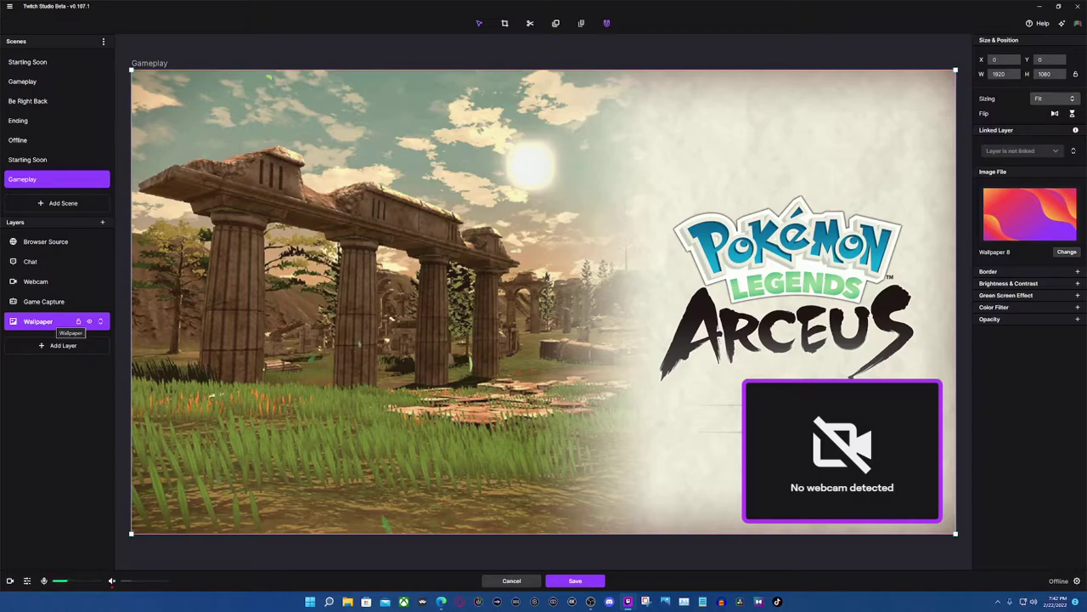
right_click(49, 321)
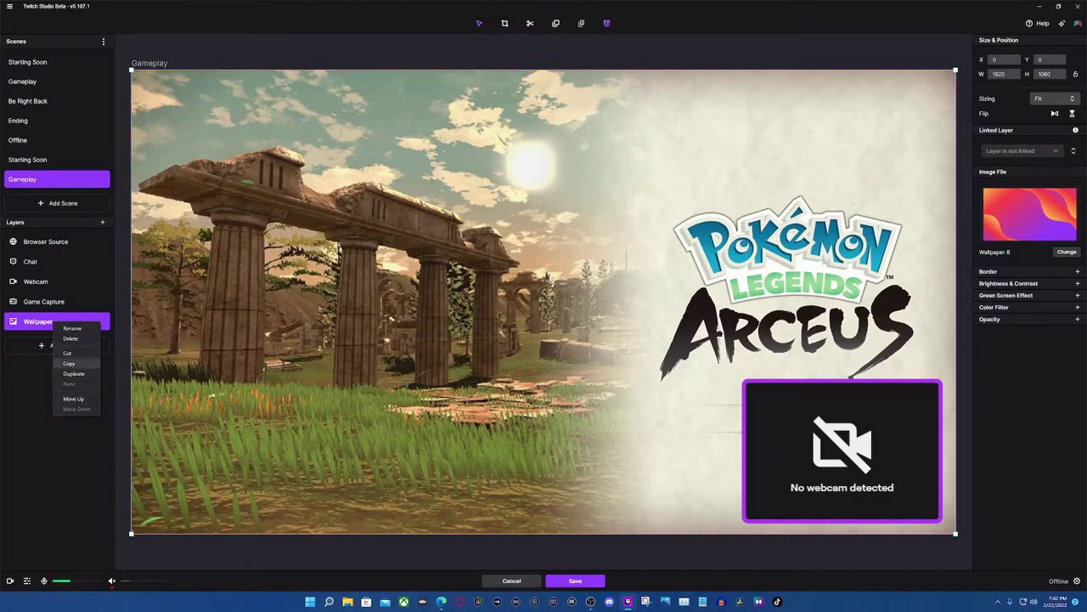
click(76, 338)
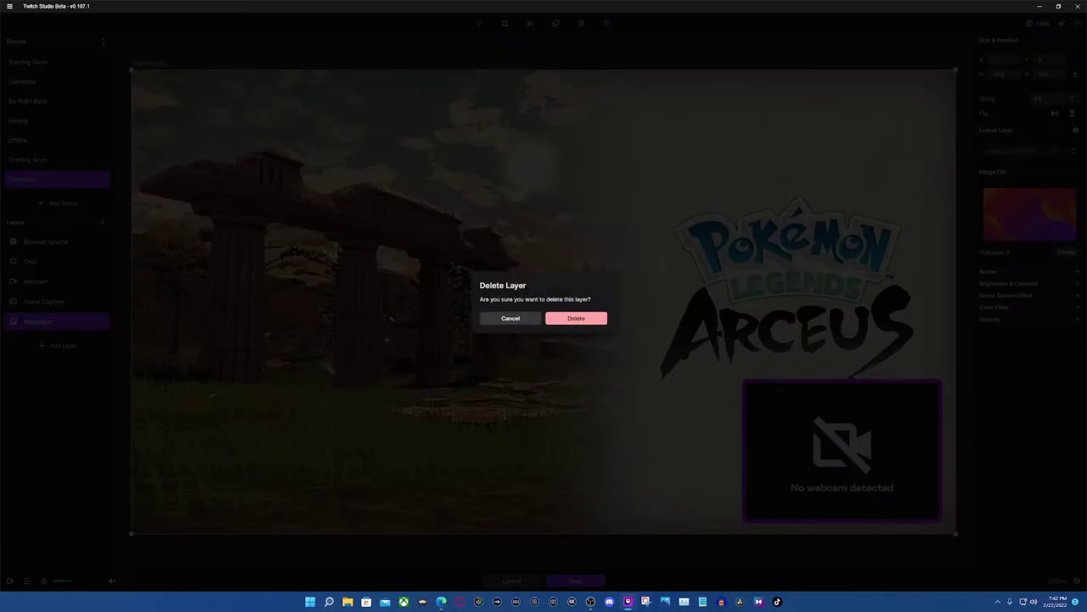
click(576, 318)
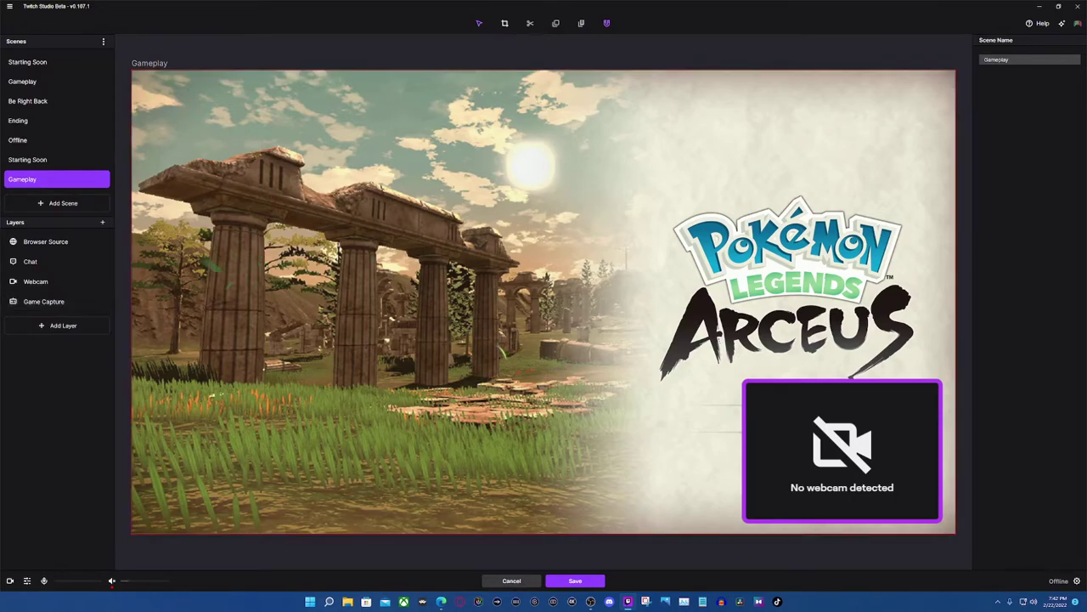
Step: Try the Chat layer in the canvas's lower-left corner at about X 49, Y 779, and delete the layer
click(51, 261)
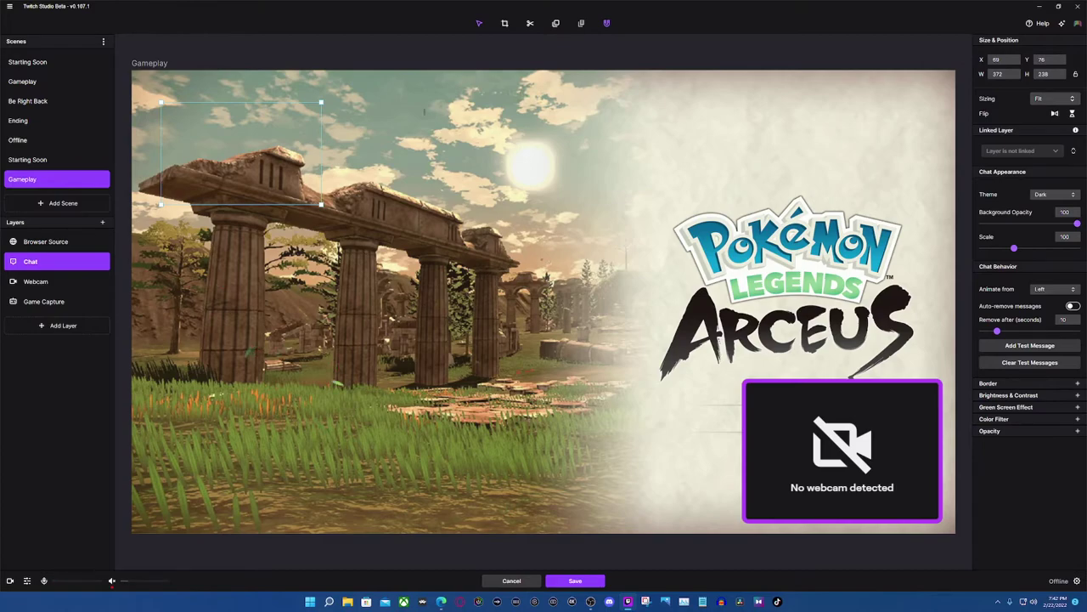
drag(240, 153, 232, 456)
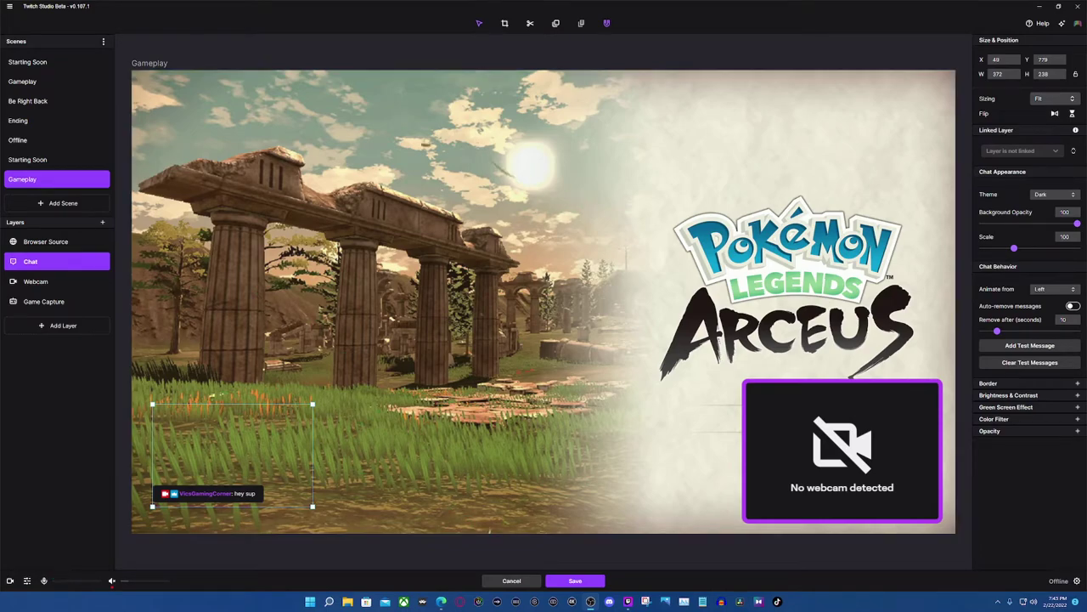
right_click(59, 262)
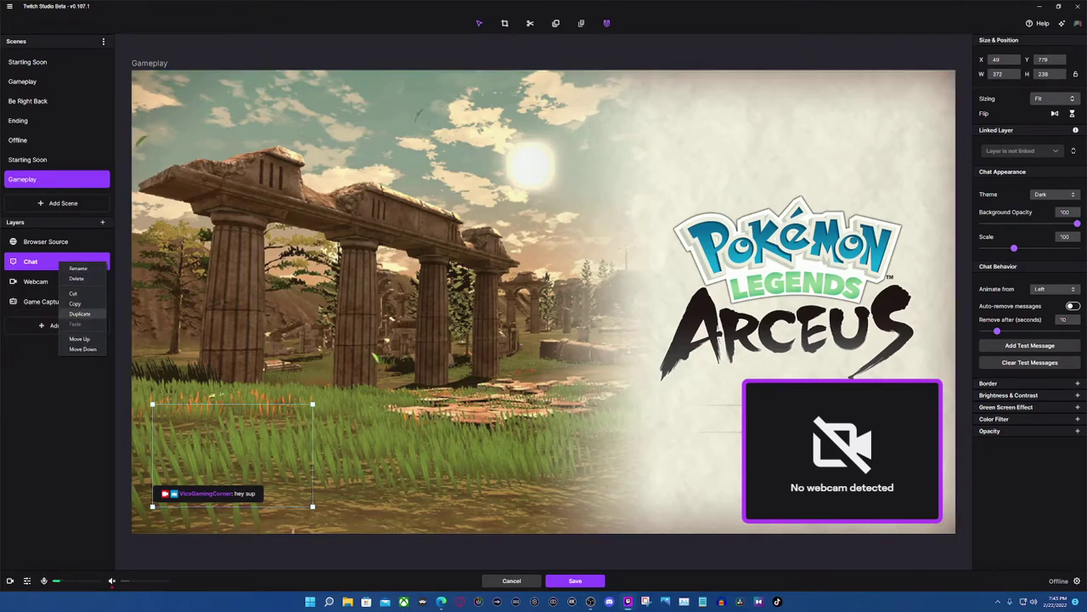
click(76, 279)
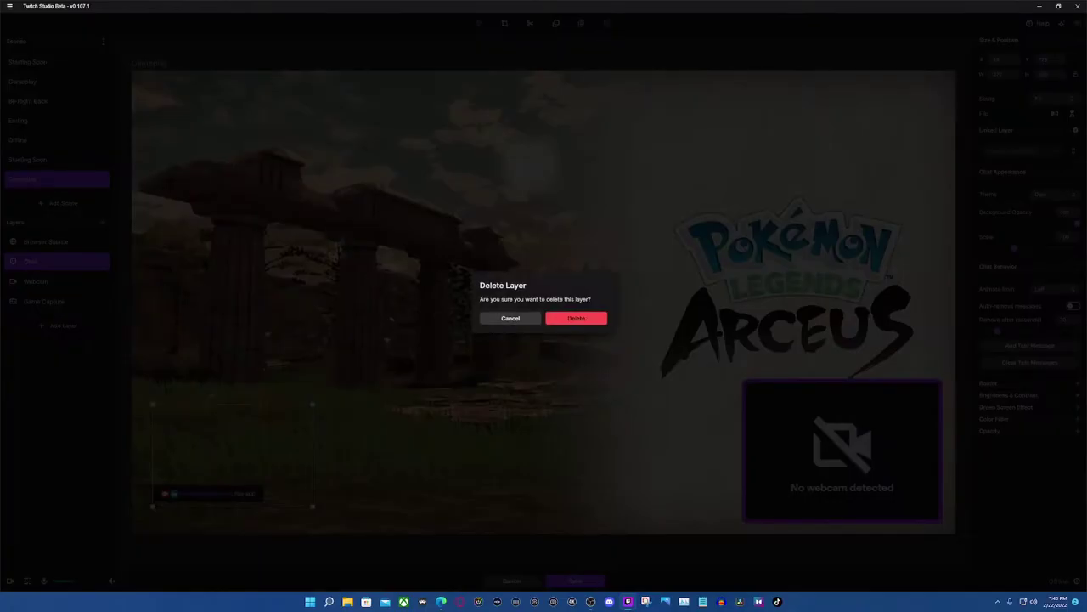
click(576, 318)
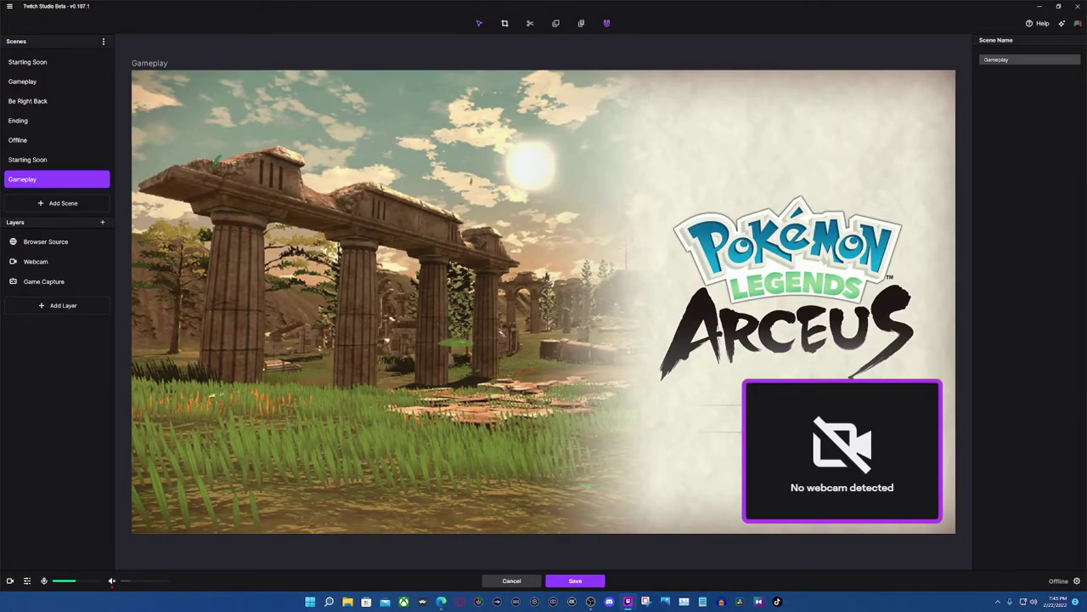
Step: Add a second Browser Source layer to the Gameplay scene and paste the private Streamlabs widget URL as its link
click(58, 306)
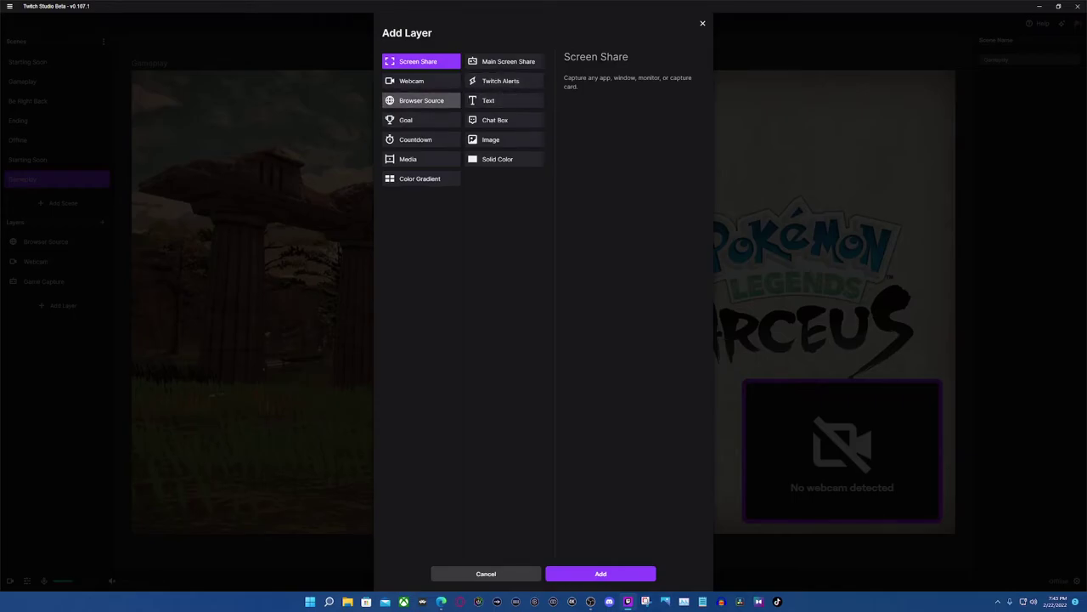
click(421, 100)
click(601, 573)
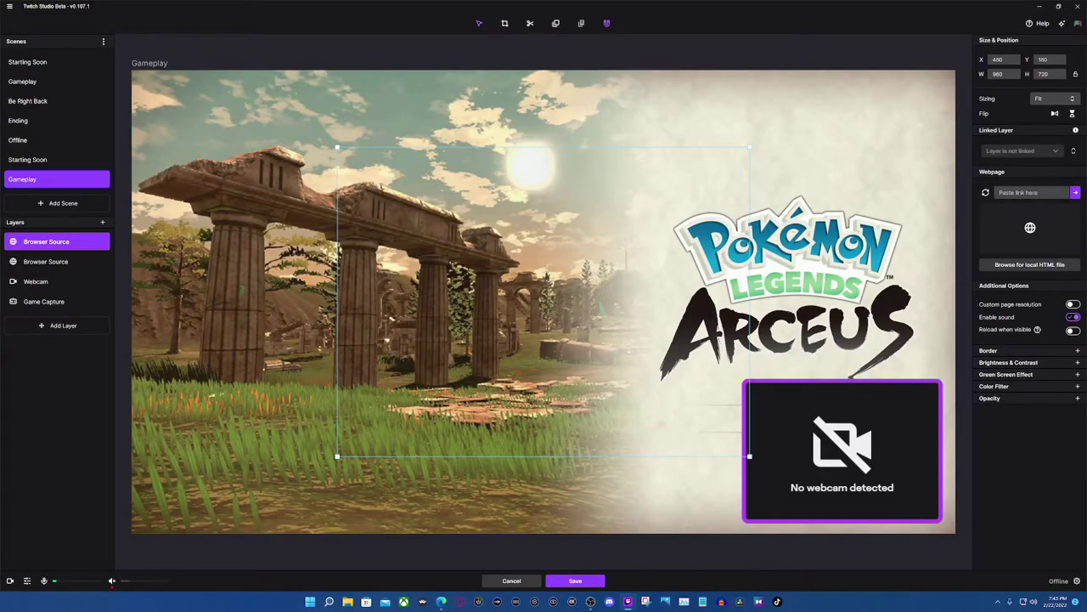
key(ctrl+v)
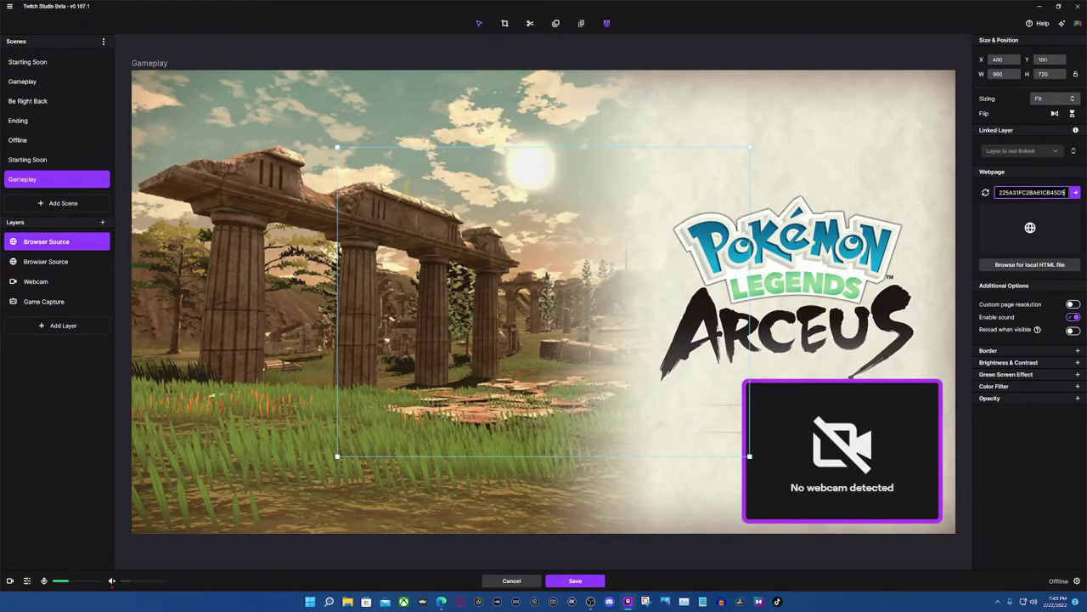
Step: Rename the new Browser Source layer to Chat 2.0
right_click(51, 242)
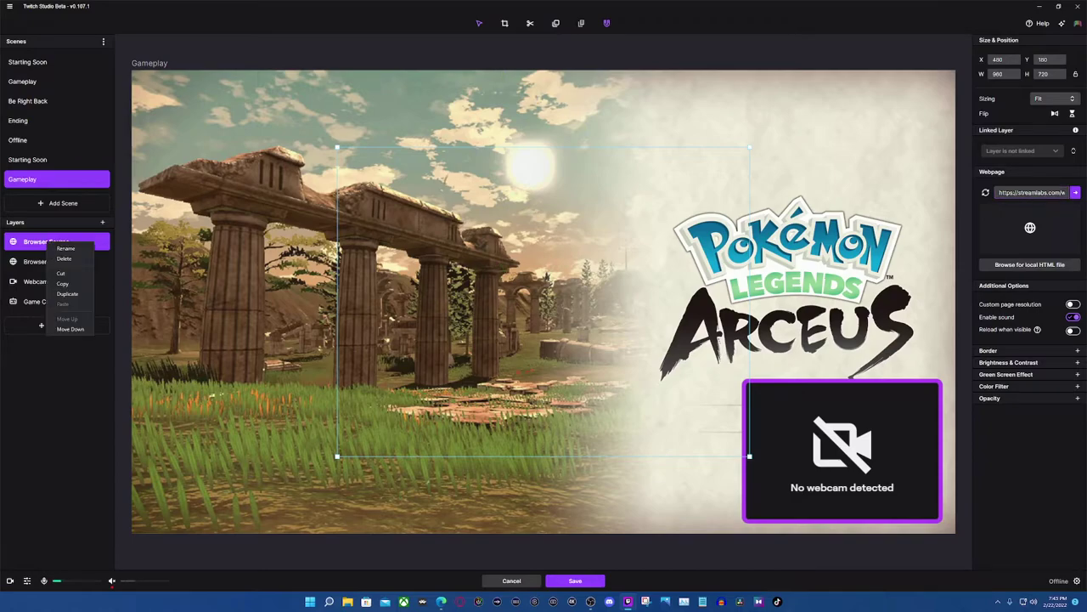
click(65, 248)
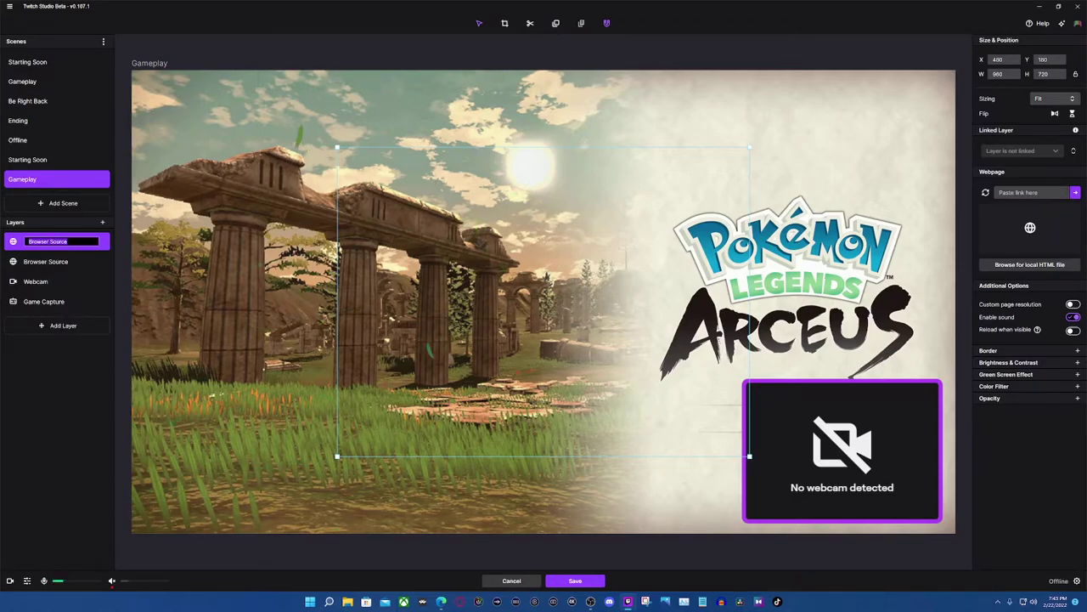
text(Chat 2.0)
key(Return)
Step: Rename the Browser Source layer holding the Alert Box widget to Alert 2.0
click(46, 262)
right_click(44, 262)
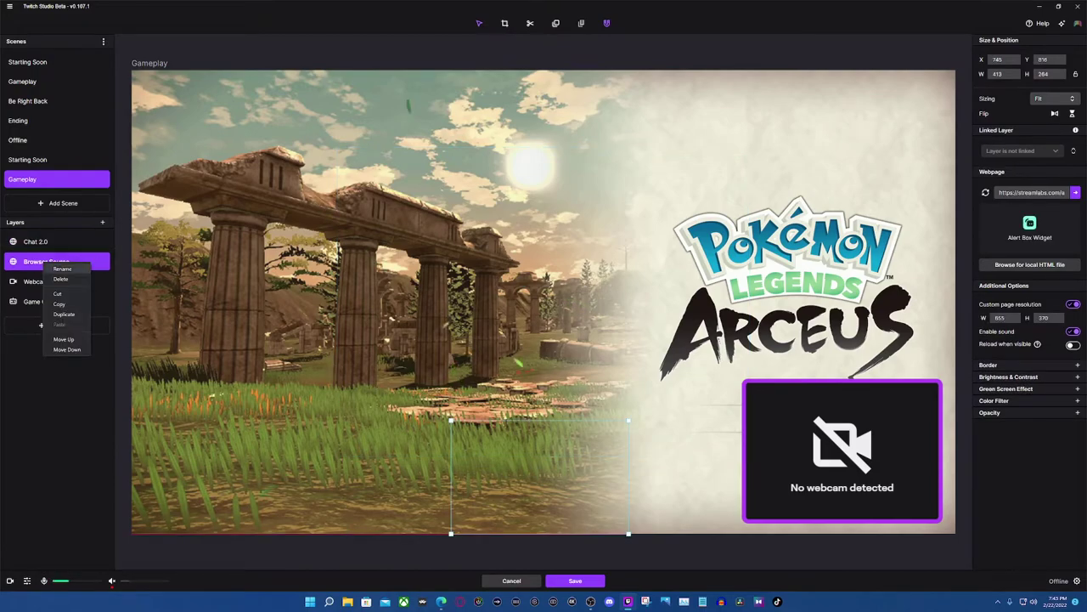
click(62, 268)
text(Alert)
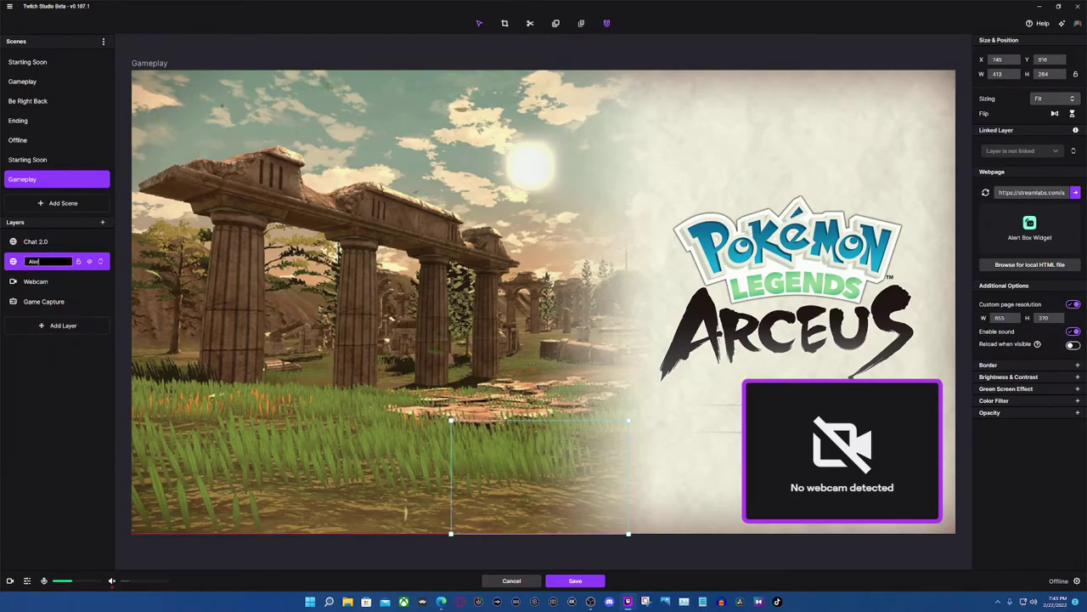
text( 2.0)
key(Return)
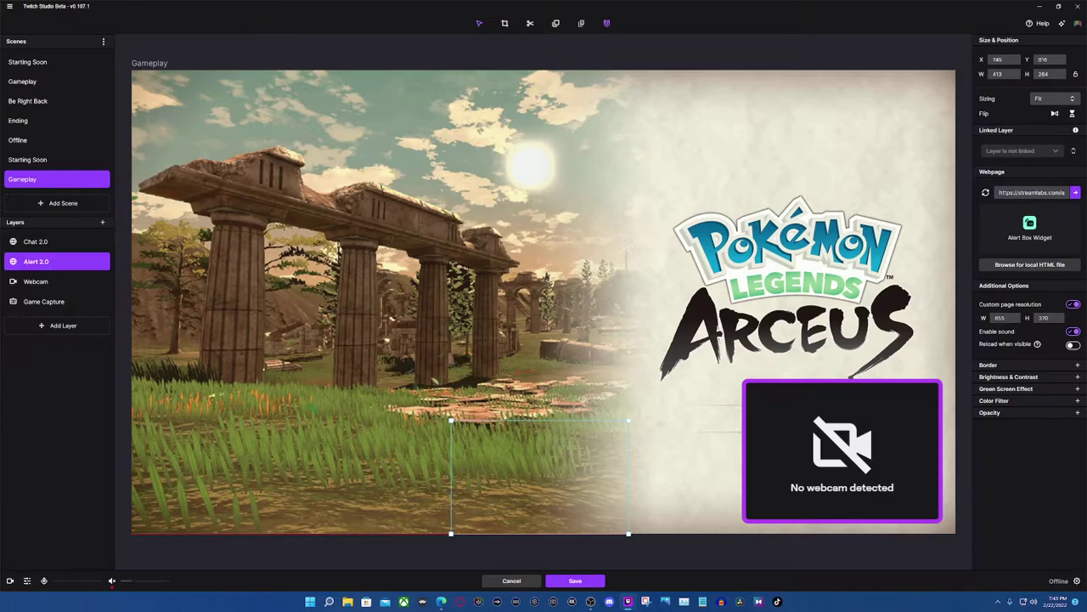
Step: Load the private Streamlabs Chat Box widget URL as the Chat 2.0 layer's webpage link
click(43, 241)
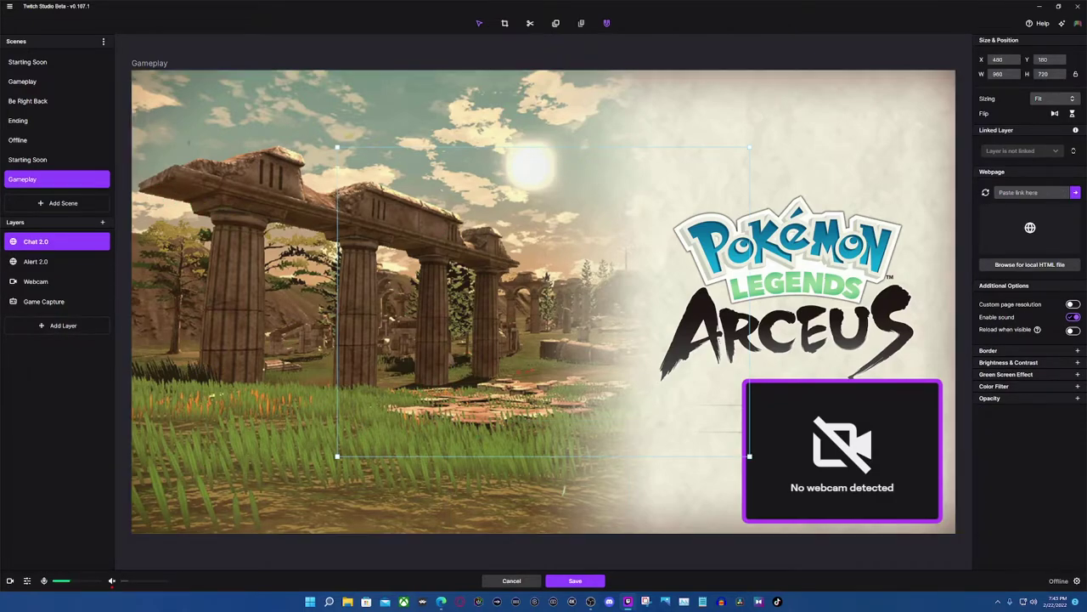
click(1030, 193)
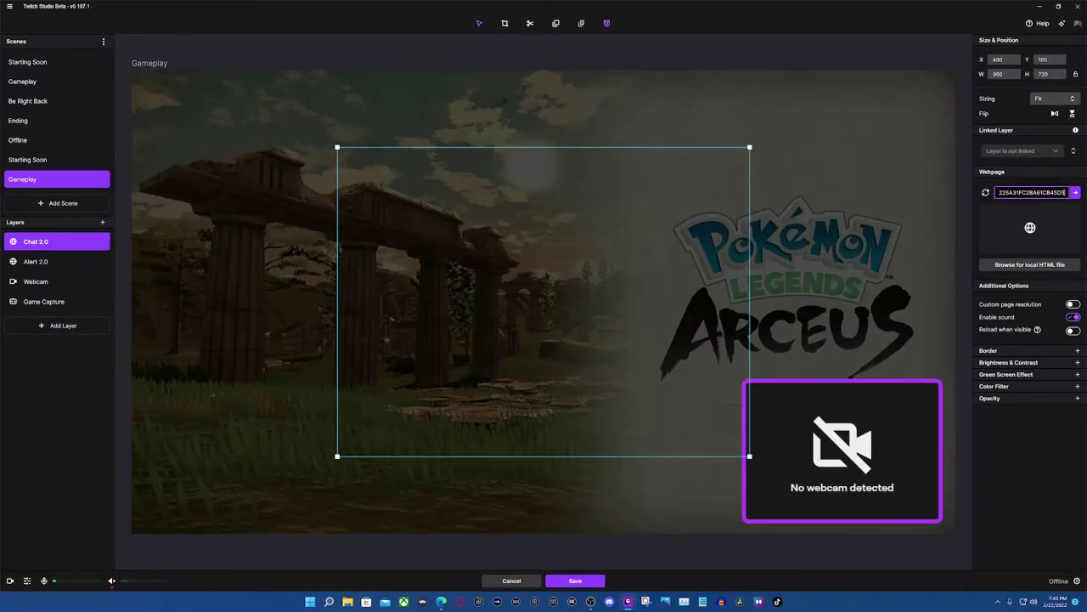
key(Return)
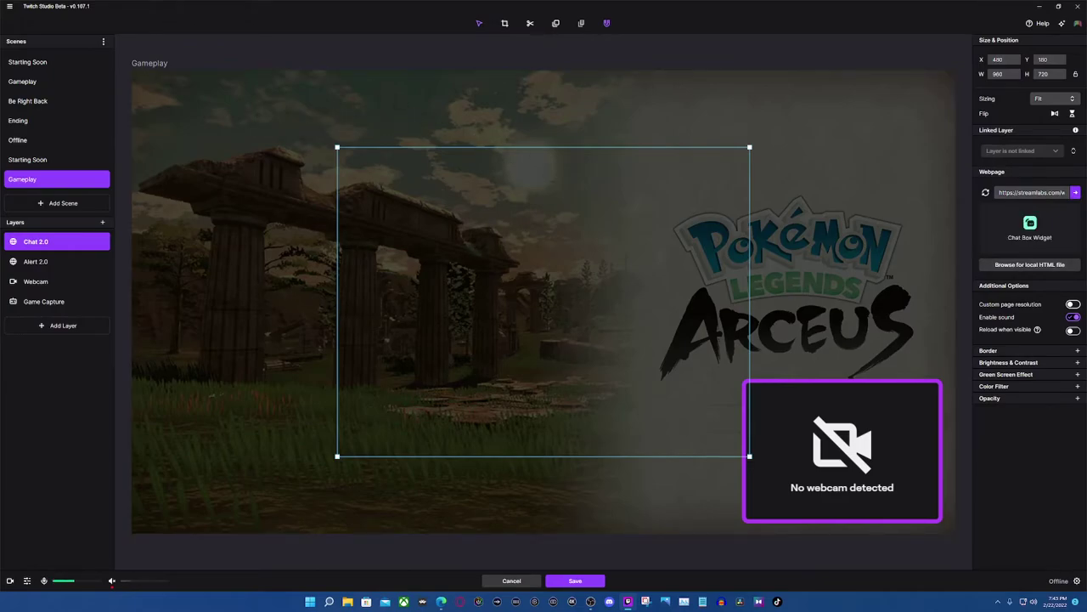
Step: Enable a custom page resolution of 600 by 800 for the Chat 2.0 layer
click(1074, 304)
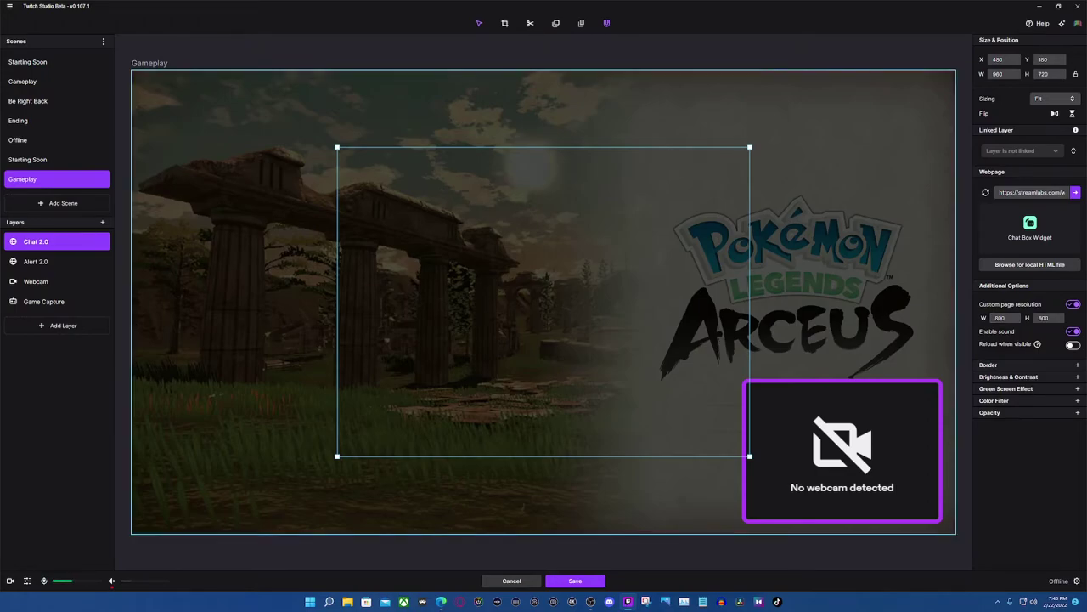
drag(1008, 317, 950, 318)
text(80)
Step: Move Chat 2.0 into the canvas's lower-left corner and shrink it to about 440 by 630
drag(553, 381, 348, 458)
drag(338, 380, 338, 380)
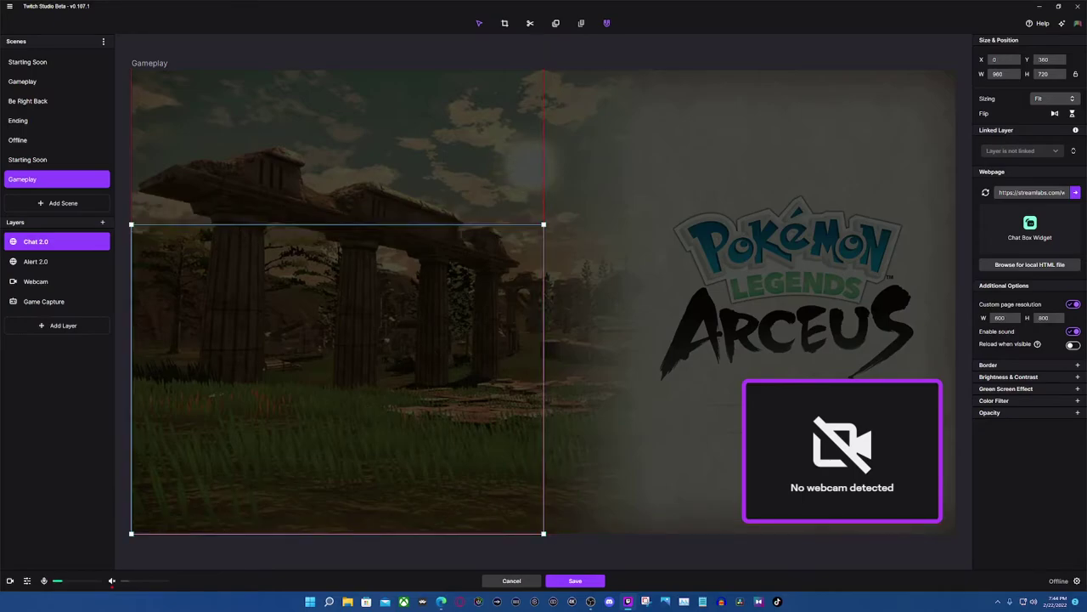
drag(544, 225, 321, 263)
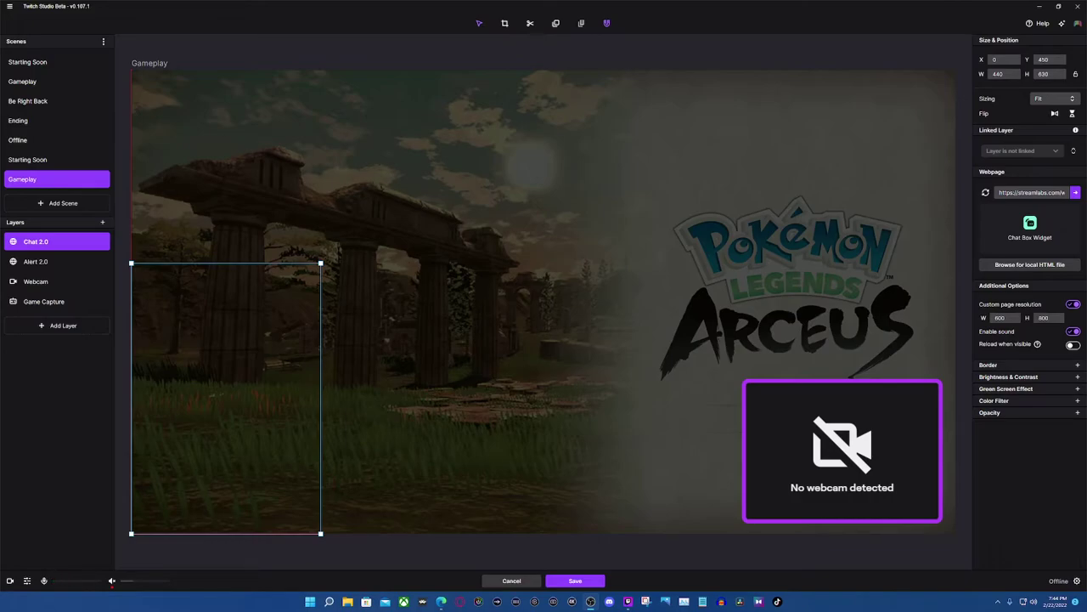
Step: Set the Webcam layer's device to the Elgato Facecam with the Default filter
click(56, 282)
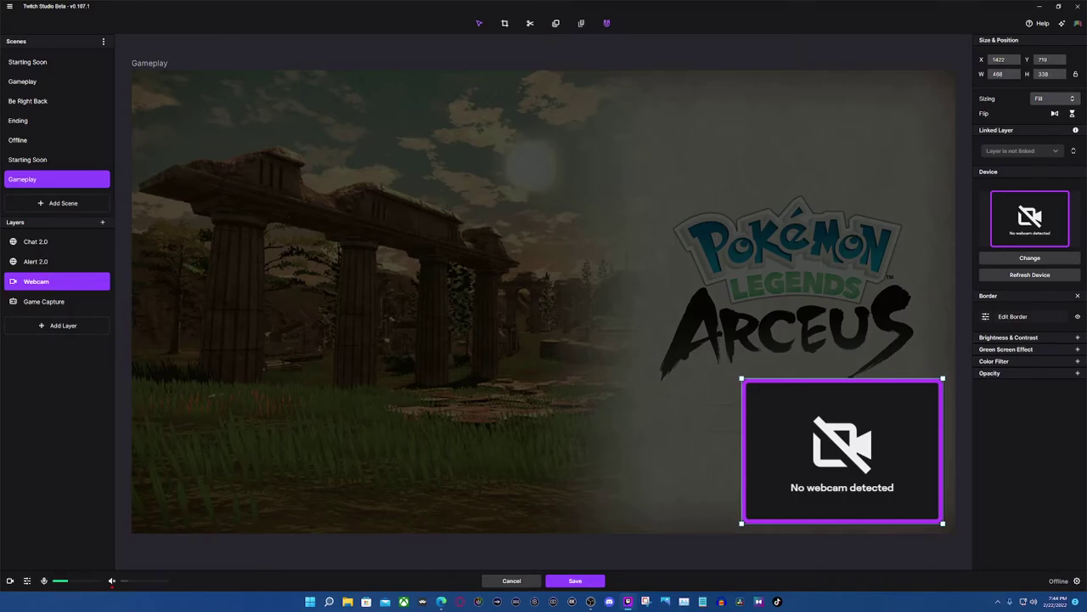
click(1030, 257)
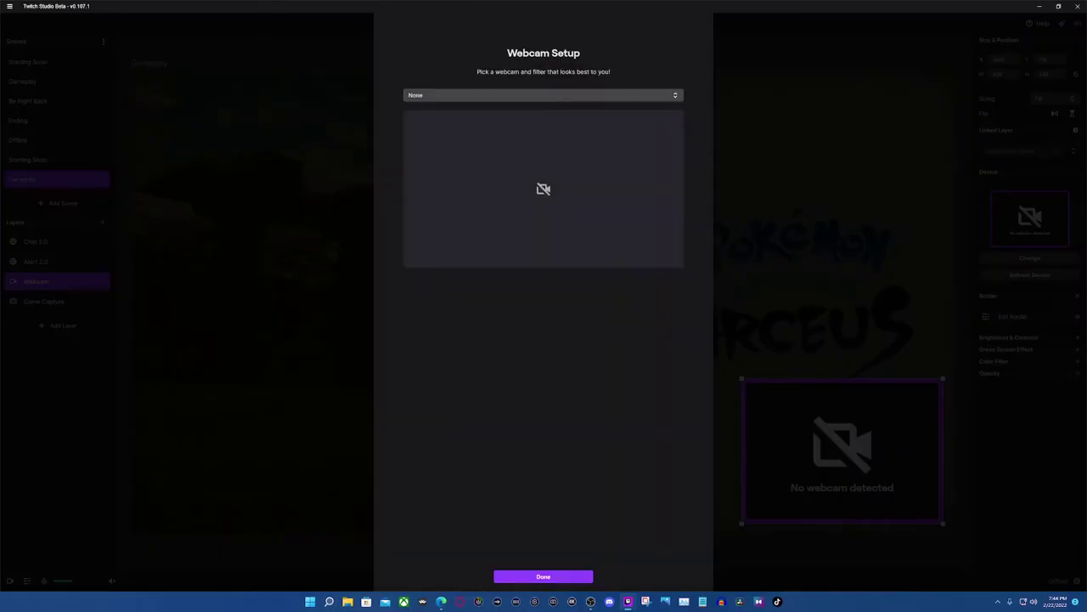
click(544, 96)
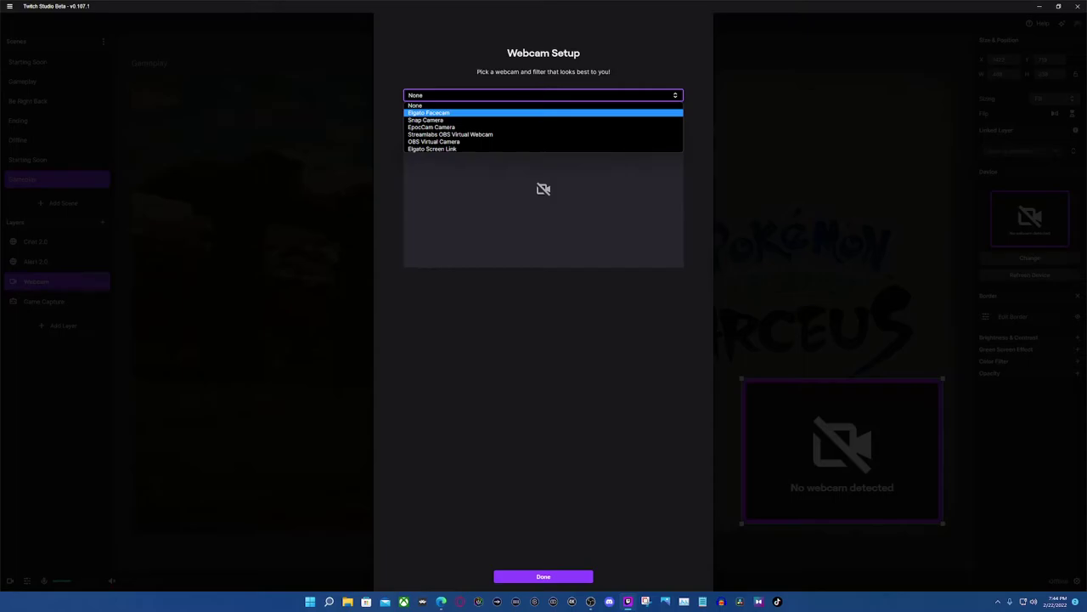
click(428, 112)
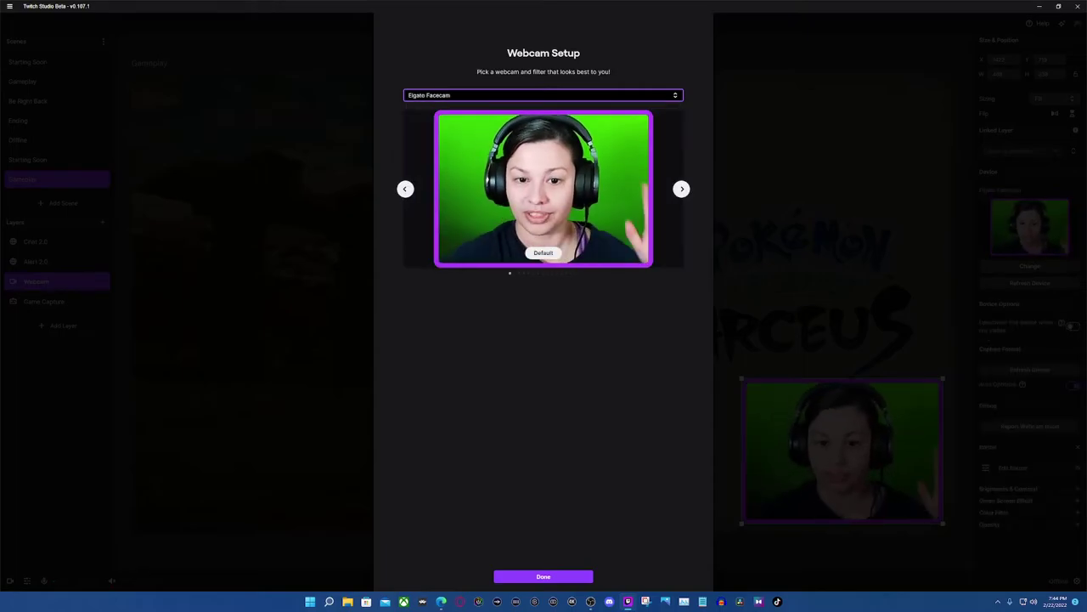
click(543, 576)
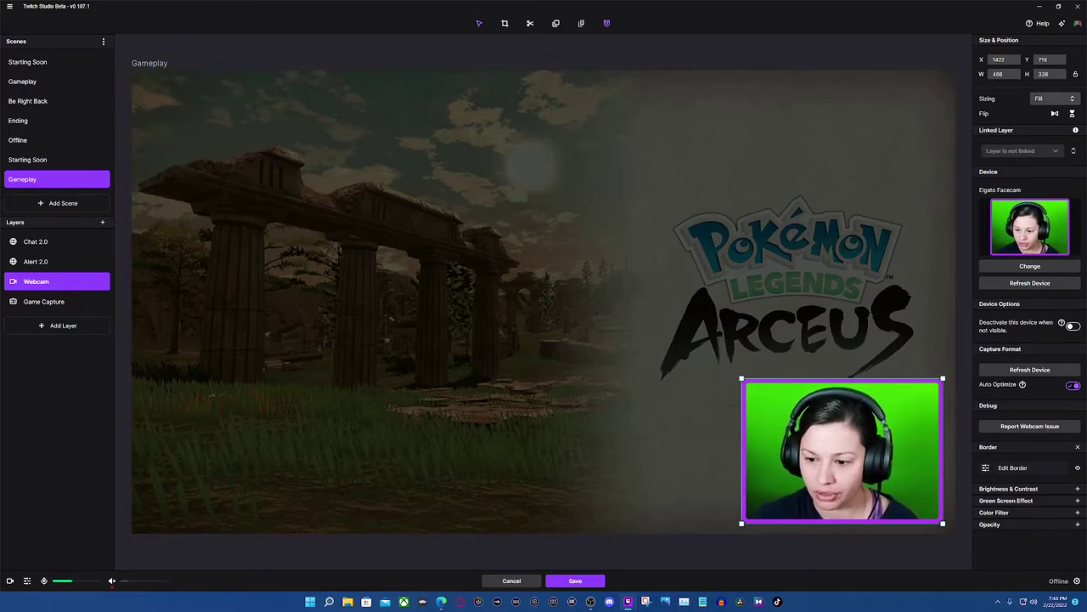
Step: Add a green screen effect to the Webcam layer with similarity 0.586 and edge transparency 0
click(1077, 501)
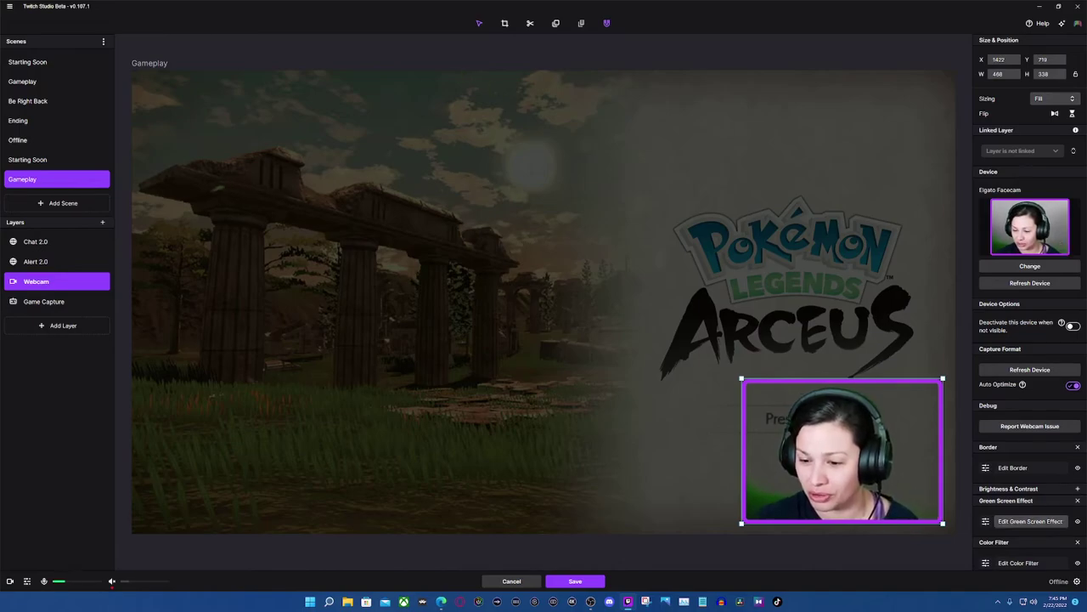
click(1030, 521)
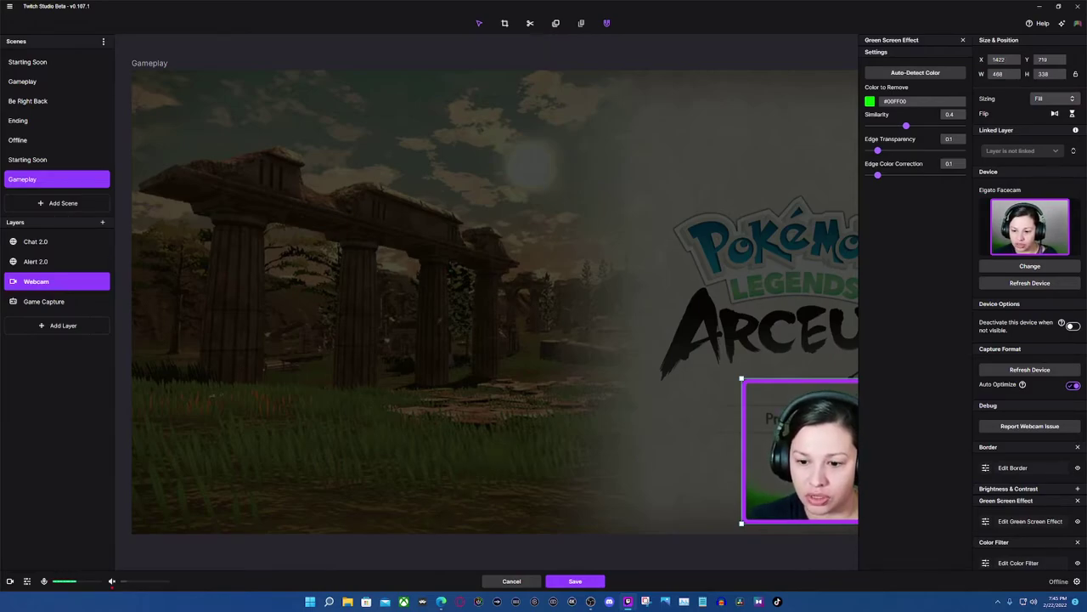
drag(907, 126, 916, 126)
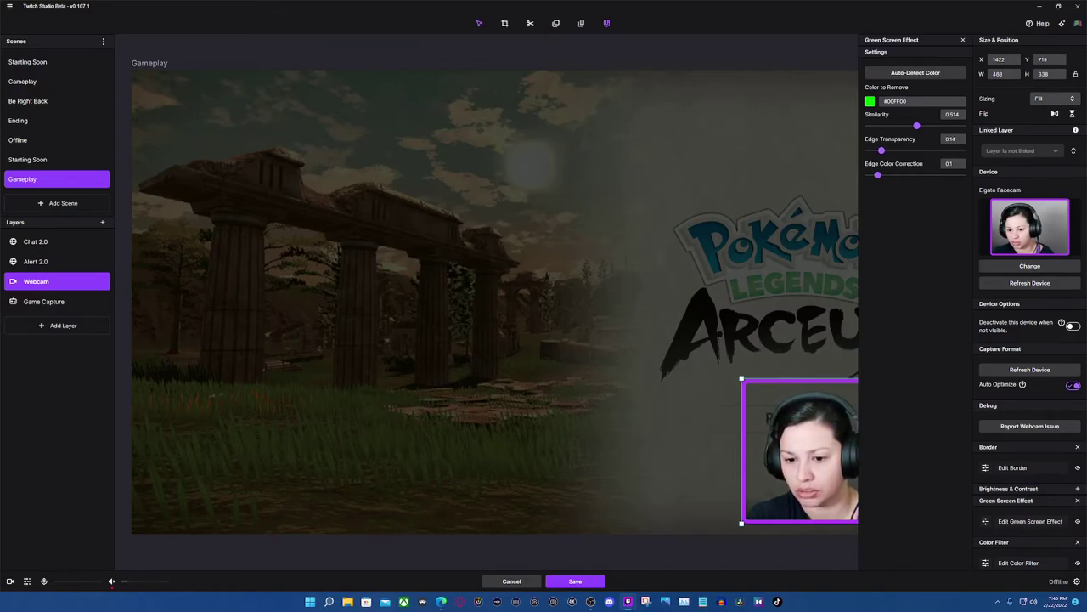
mouse_move(881, 150)
mouse_down()
mouse_move(940, 150)
mouse_move(868, 150)
mouse_up()
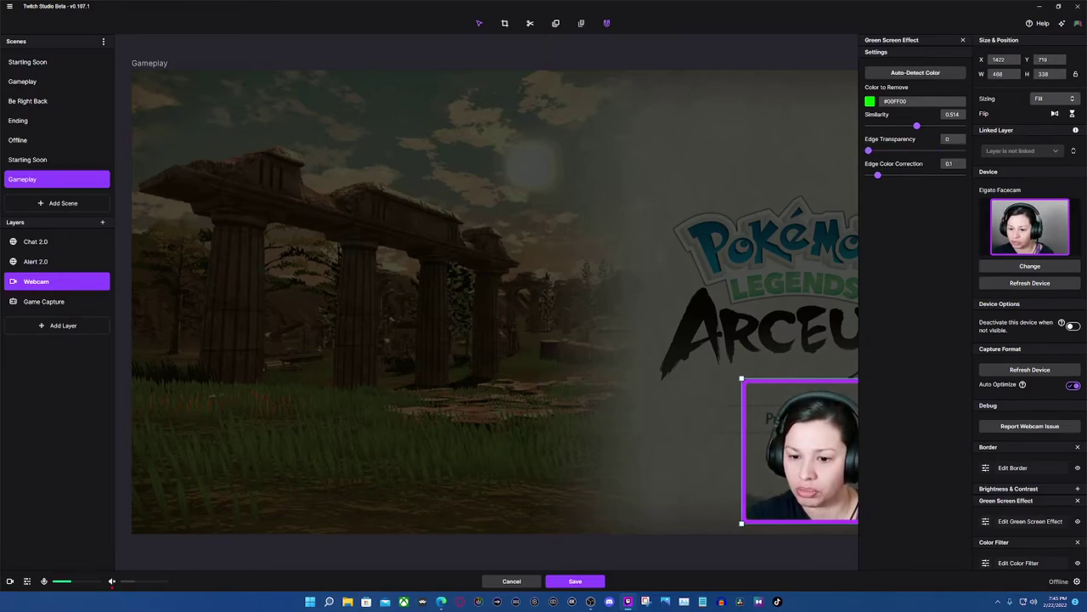
drag(920, 126, 924, 125)
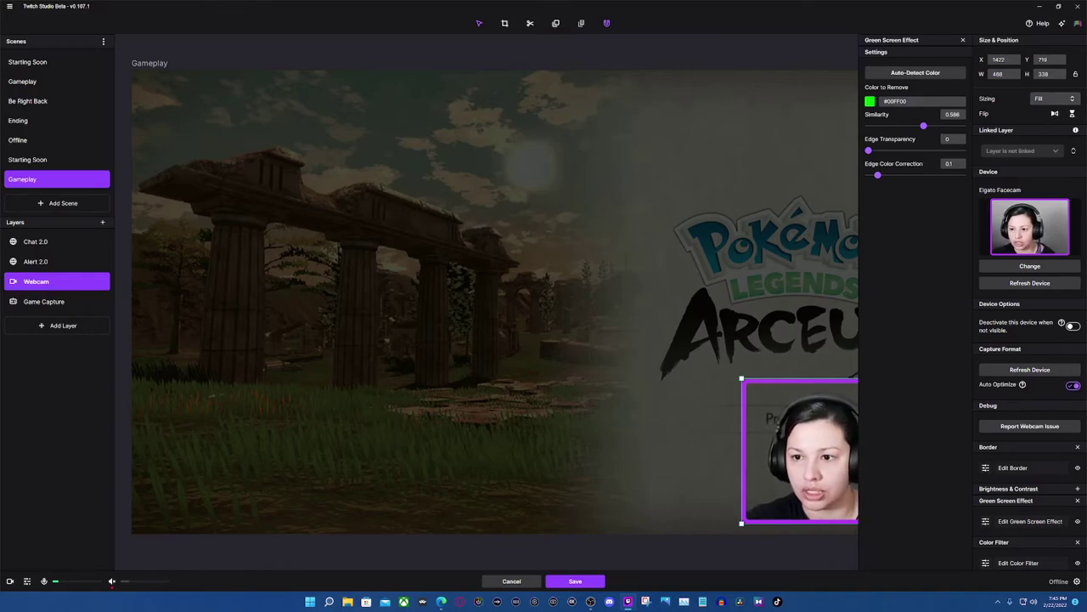
click(963, 40)
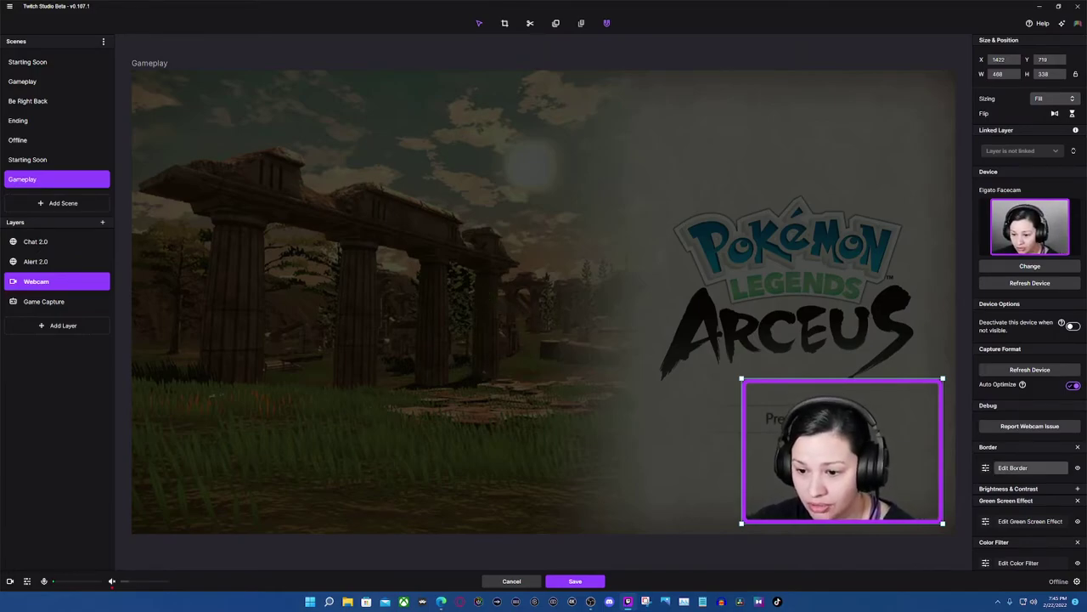
Step: Set the webcam border's rounding to 100 and its size to 5
click(1013, 468)
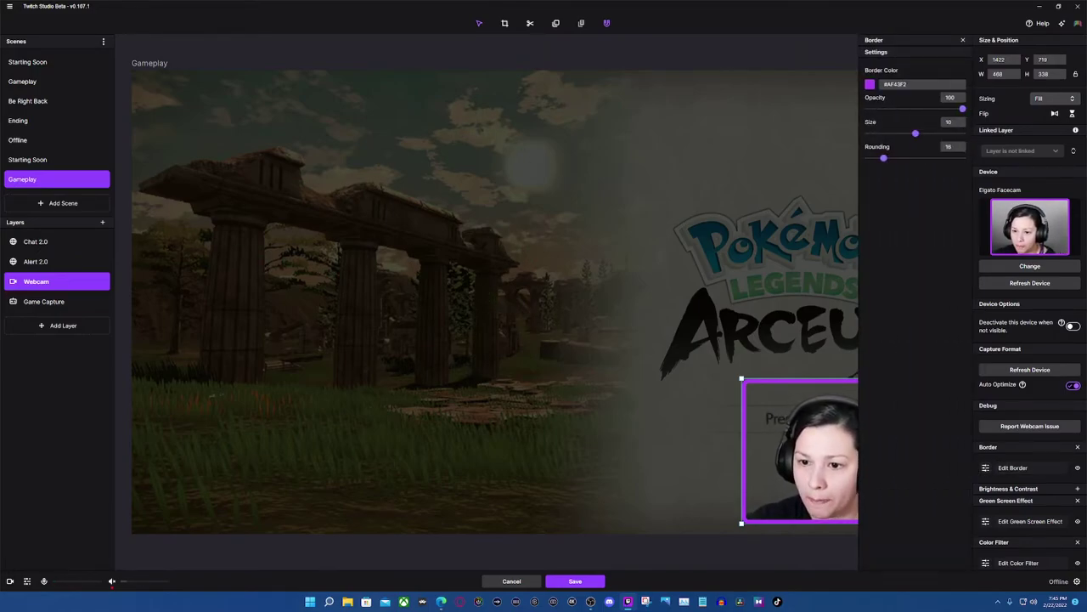
drag(884, 158, 964, 158)
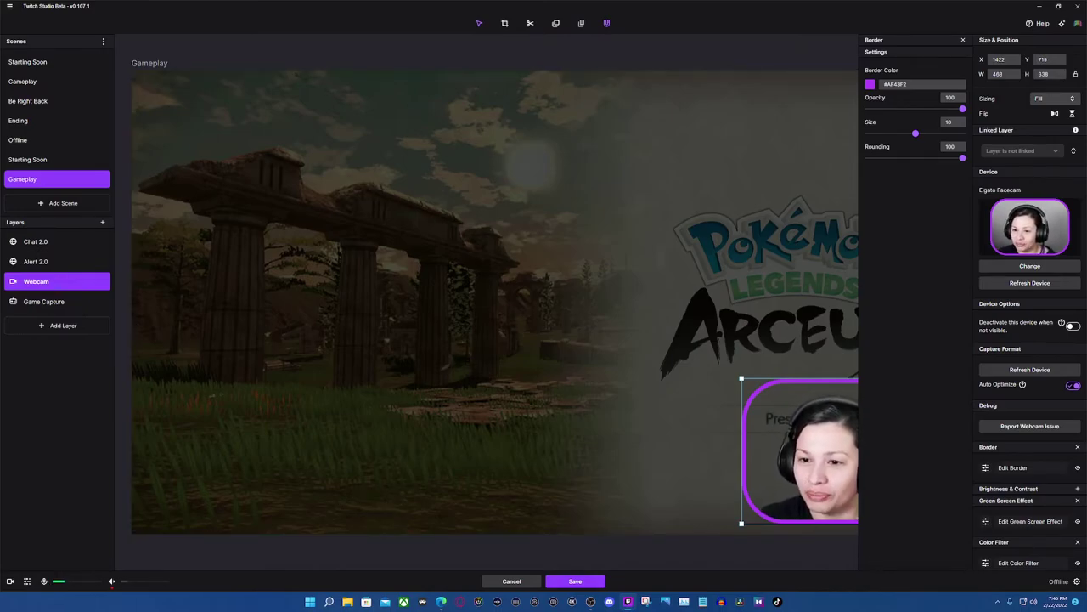
drag(916, 133, 892, 134)
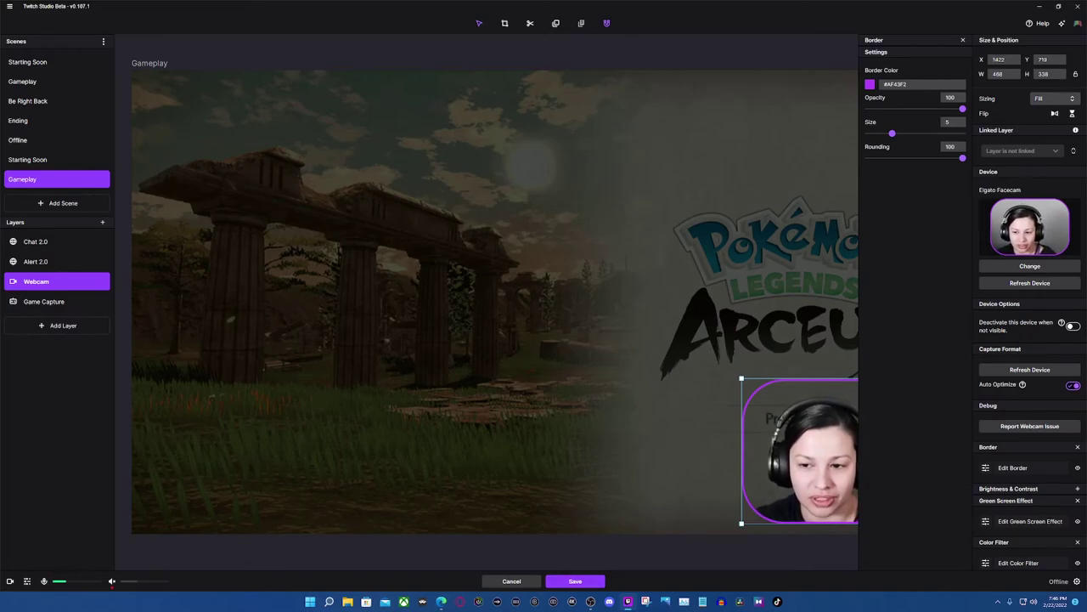
Step: Change the webcam border's colour to green, rgba(67,242,121,1)
click(870, 85)
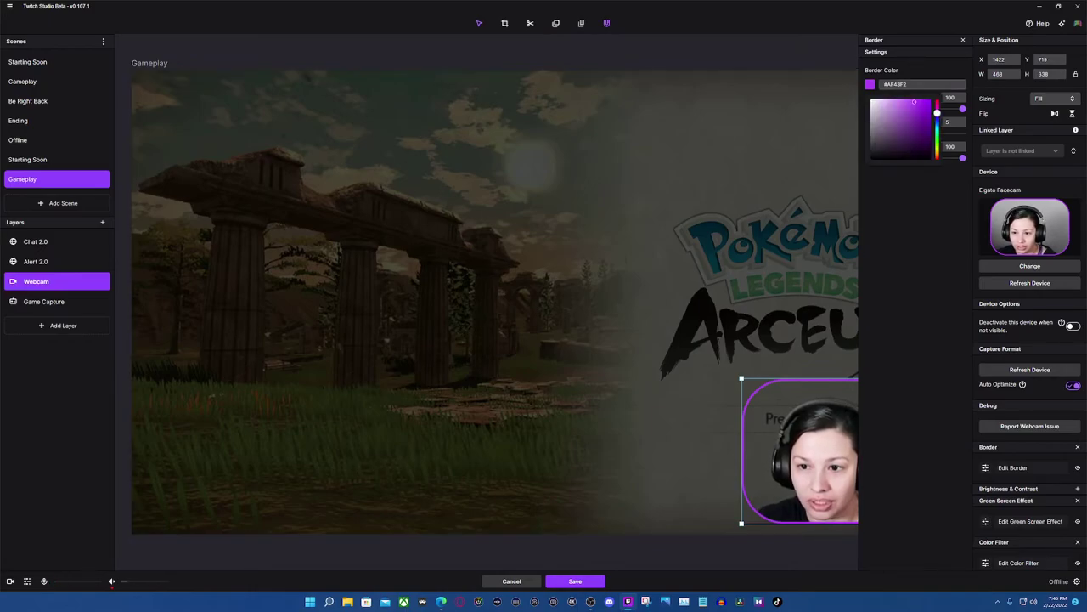
click(913, 84)
click(916, 204)
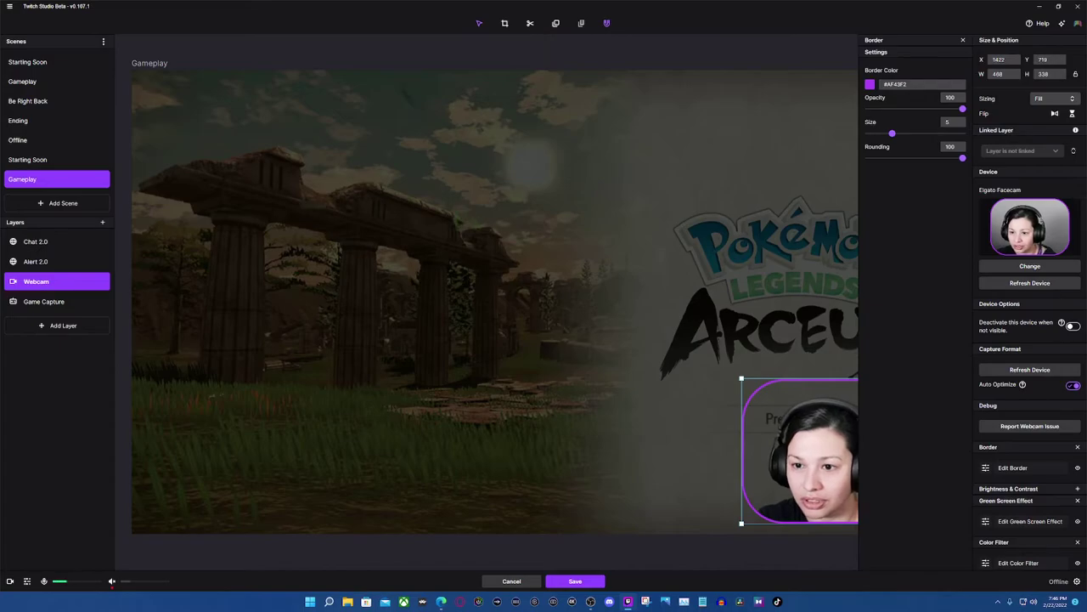
click(898, 84)
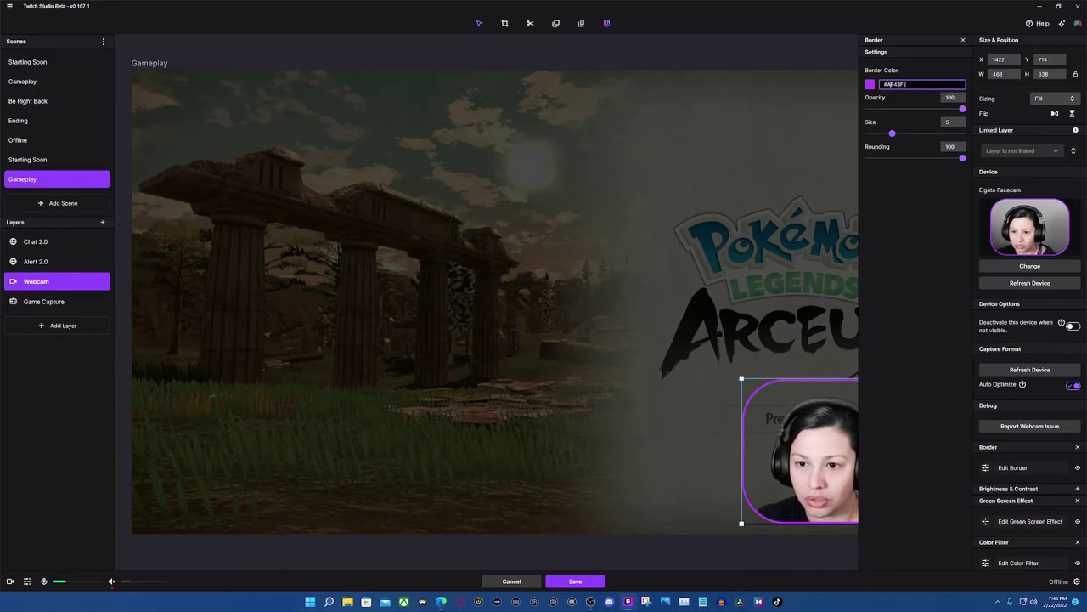
click(870, 84)
drag(937, 112, 937, 136)
click(916, 204)
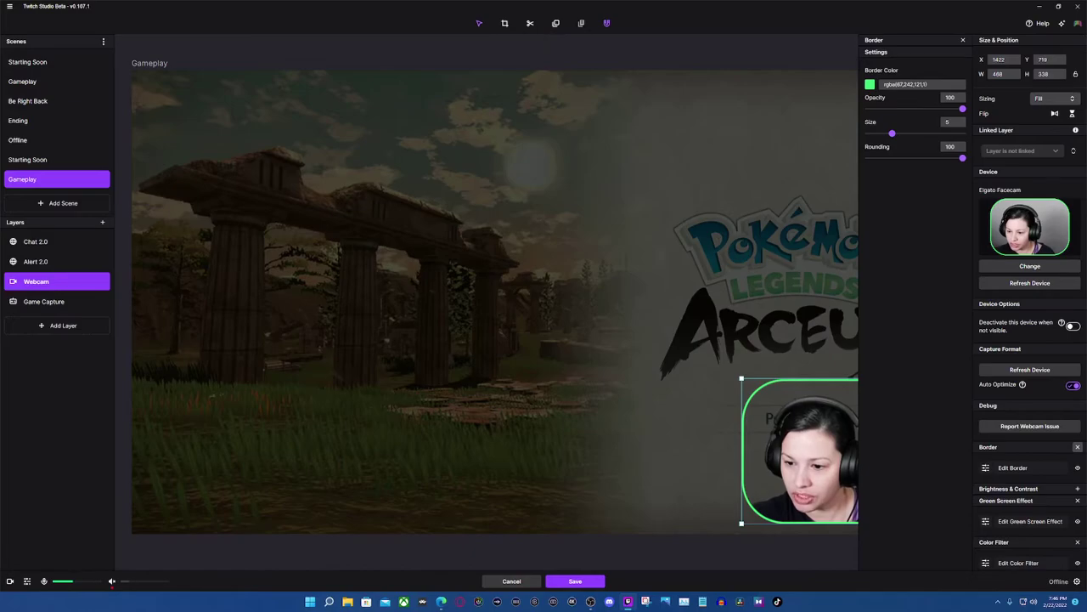
Step: Hide the webcam border and move the Webcam layer down to the canvas's bottom edge, at about X 1421, Y 743
click(1077, 468)
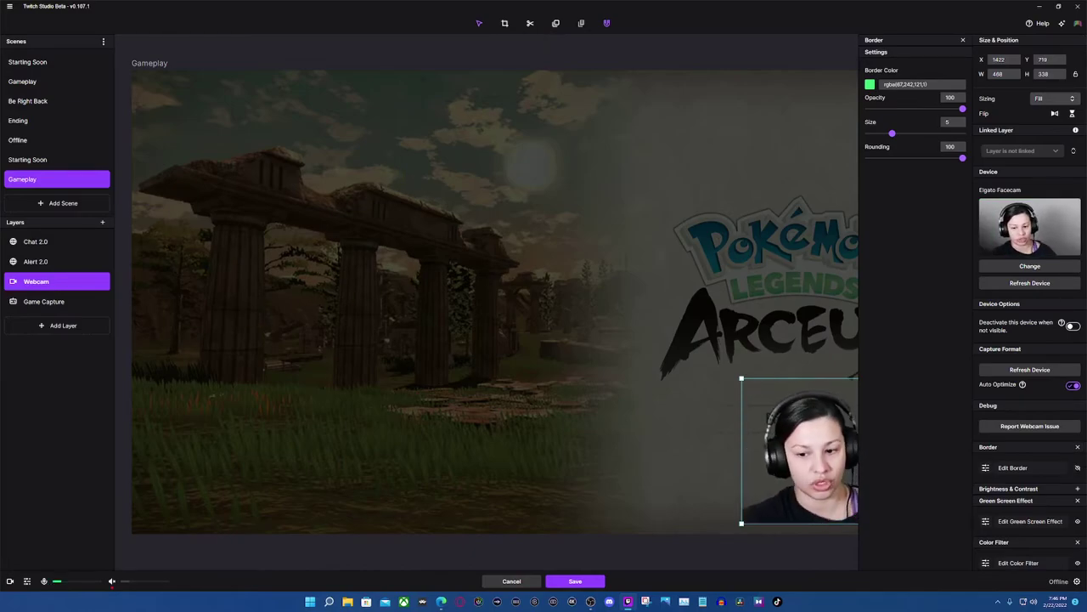
mouse_move(800, 450)
mouse_down()
mouse_move(800, 473)
mouse_move(801, 461)
mouse_up()
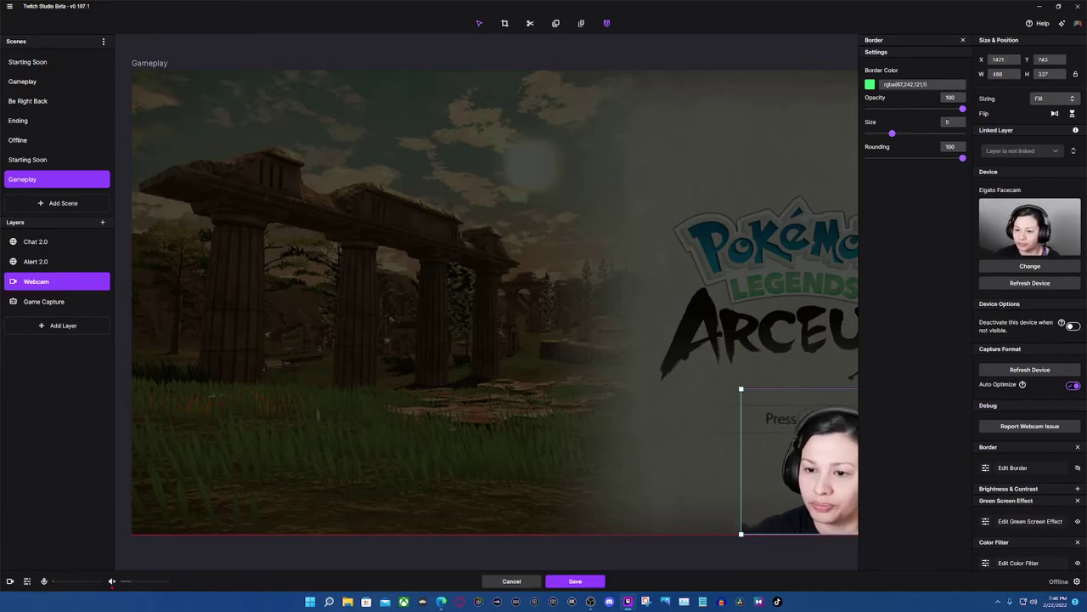
click(962, 40)
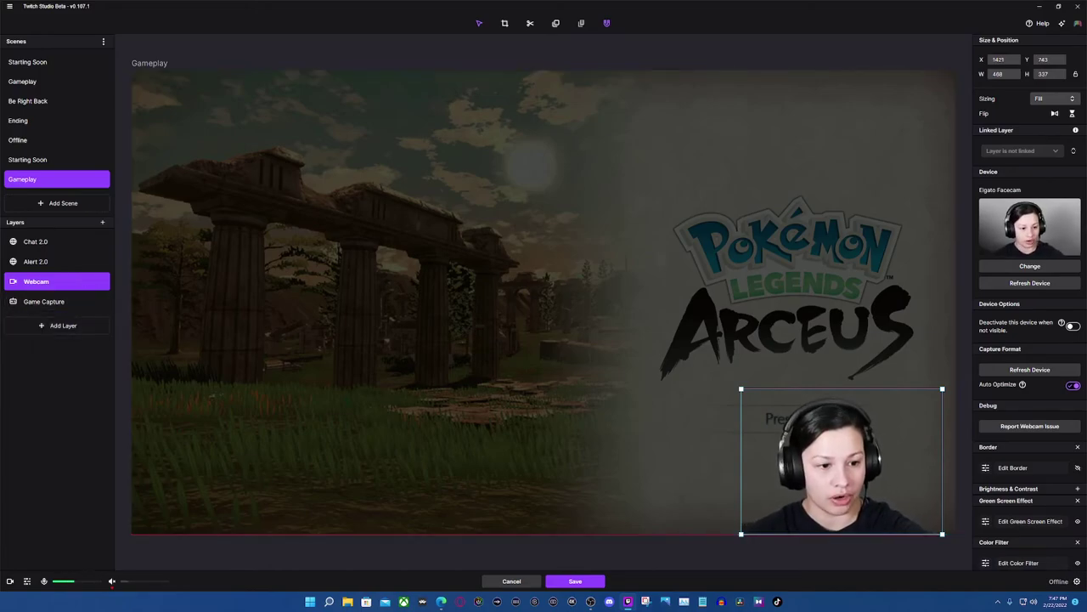
Step: Check the Chat 2.0, Alert 2.0, Webcam and Game Capture layers, and save the Gameplay scene
click(36, 242)
click(35, 262)
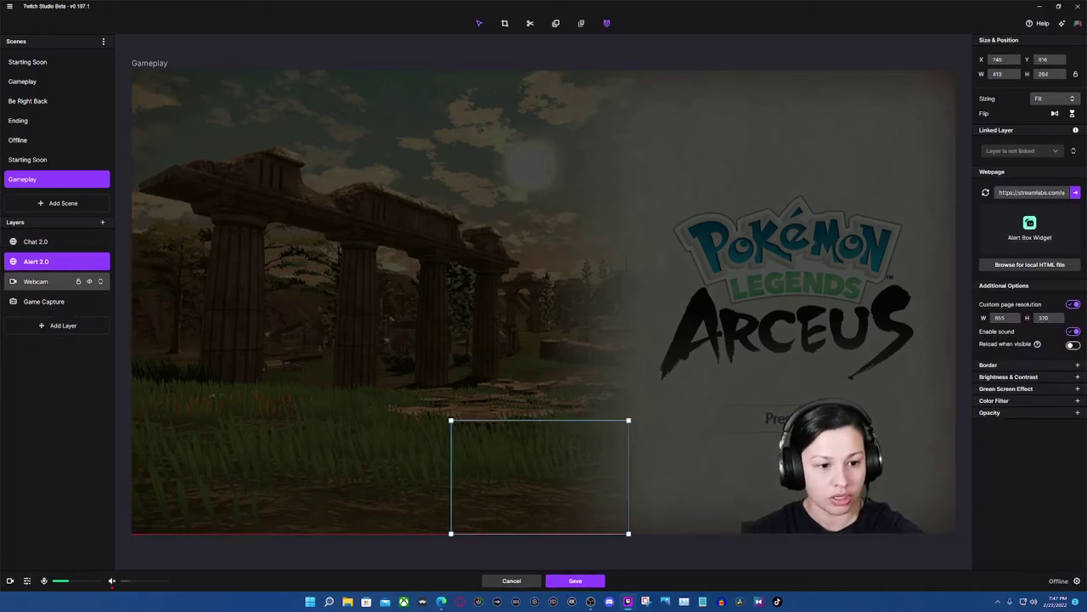
click(36, 281)
click(43, 301)
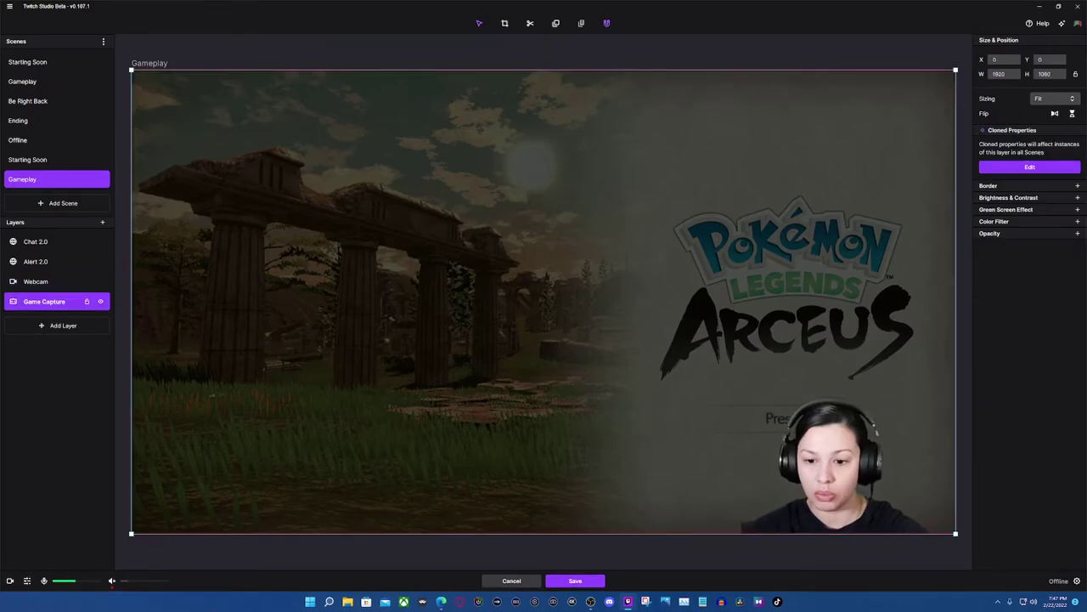
click(575, 580)
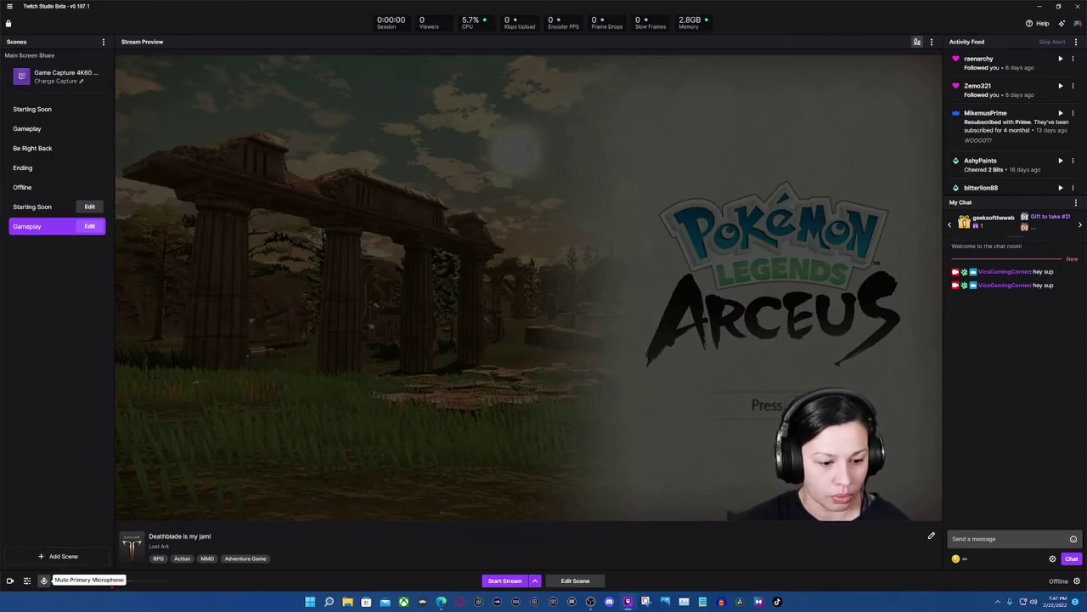
Step: Review the audio mixer's sources and the primary microphone's settings without saving any changes
click(26, 581)
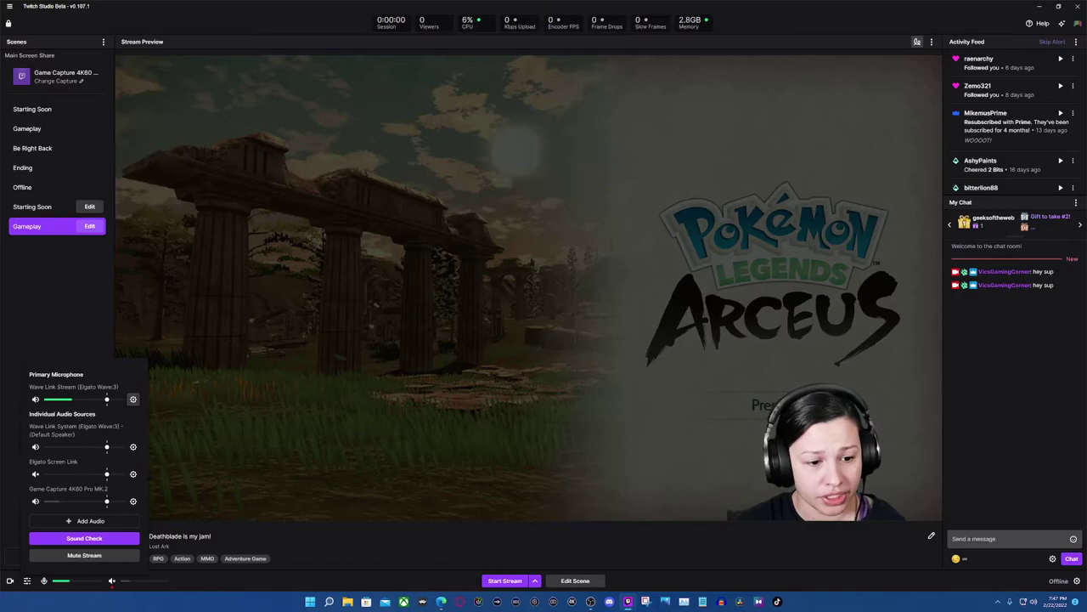
click(133, 399)
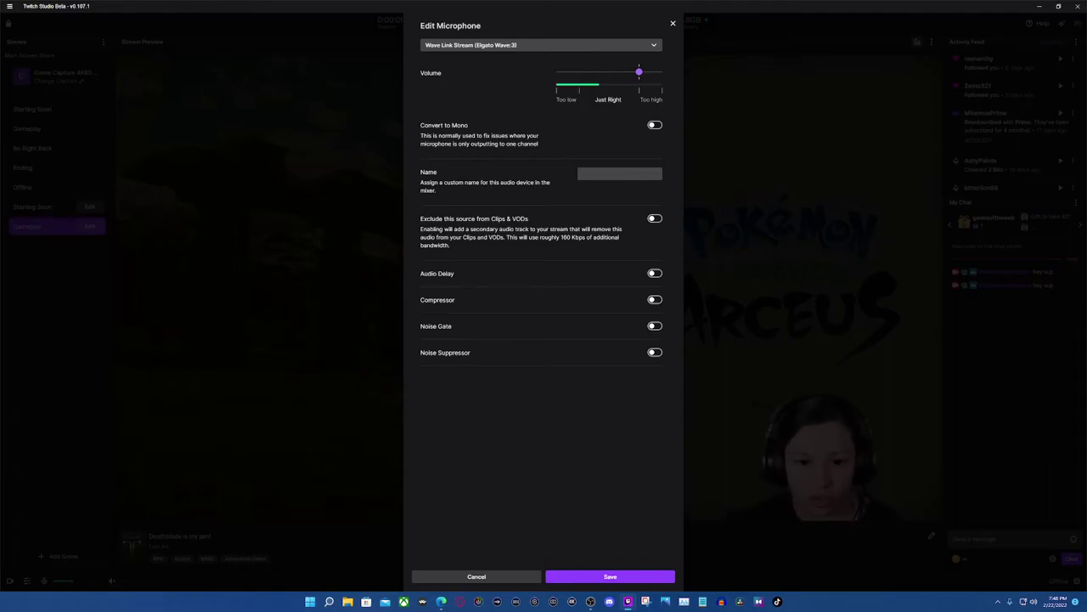
click(619, 173)
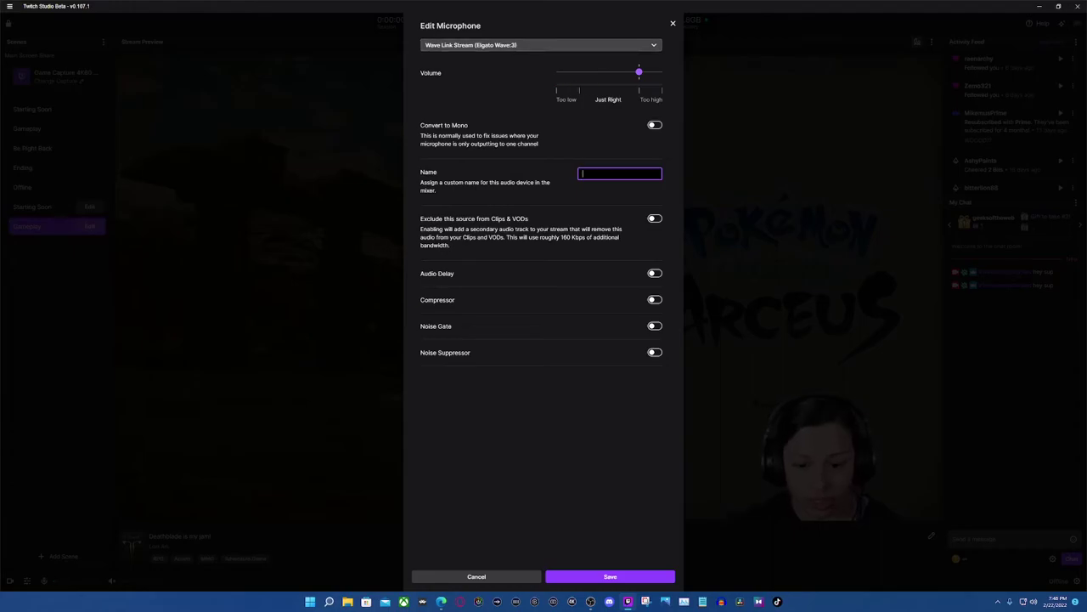
click(477, 576)
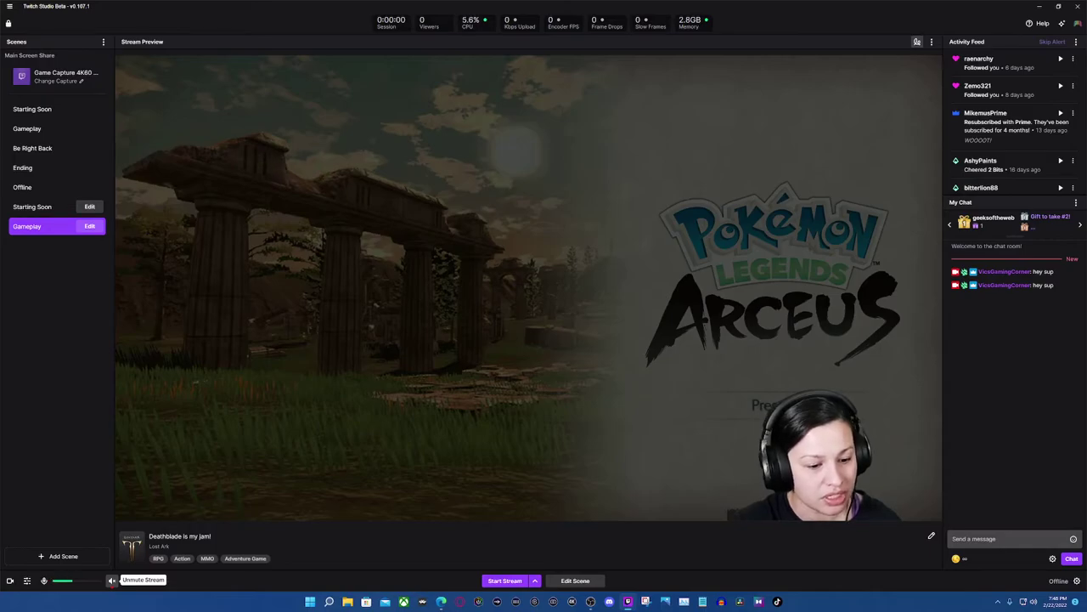
click(111, 581)
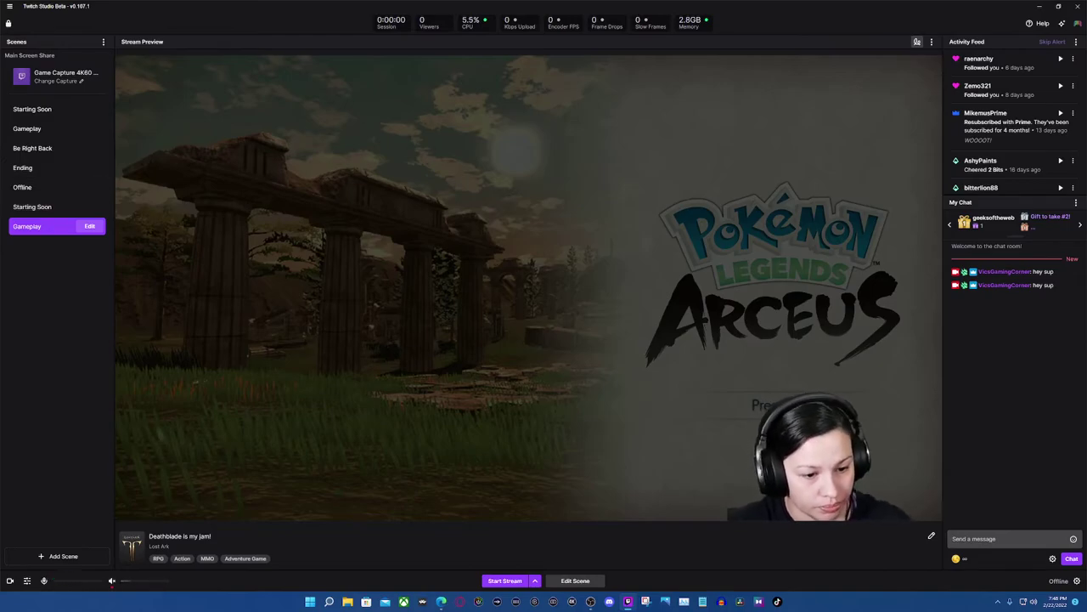
Step: Look over the Be Right Back and Chatting templates for a new scene without adding one
click(59, 556)
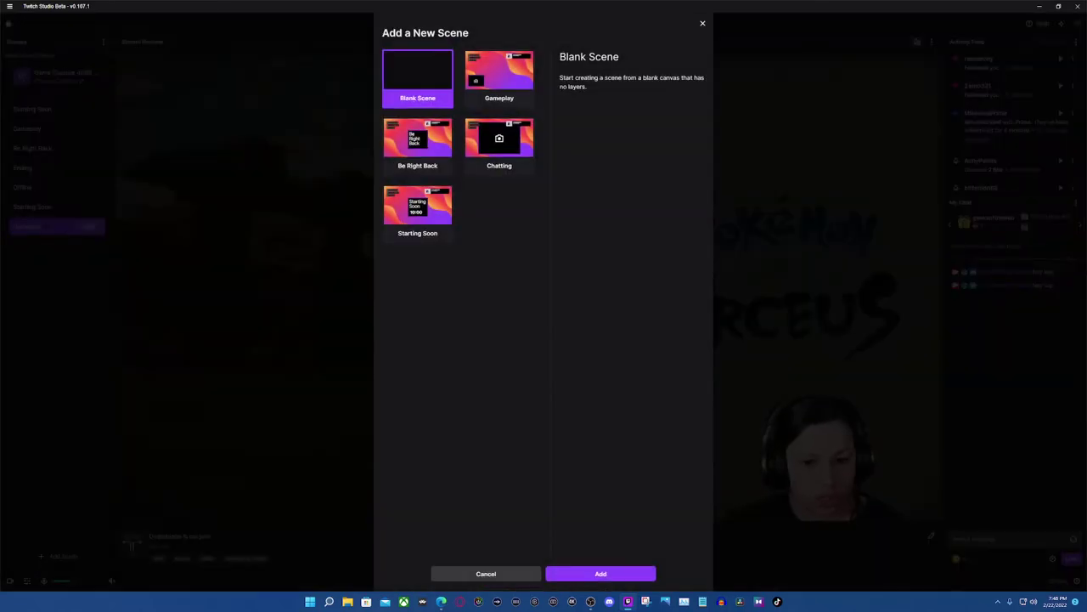
click(417, 146)
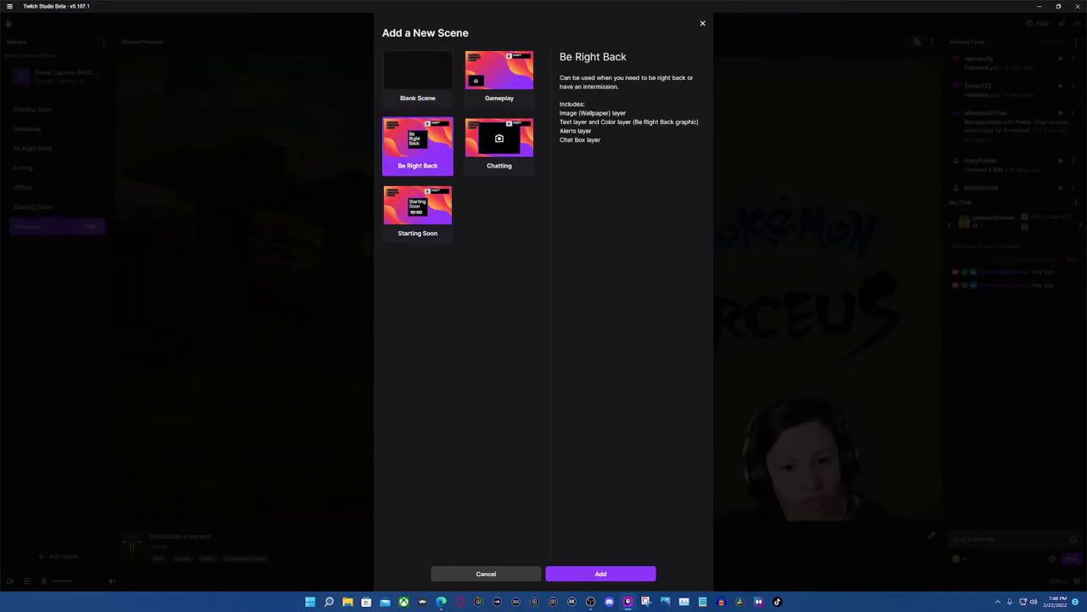
click(499, 146)
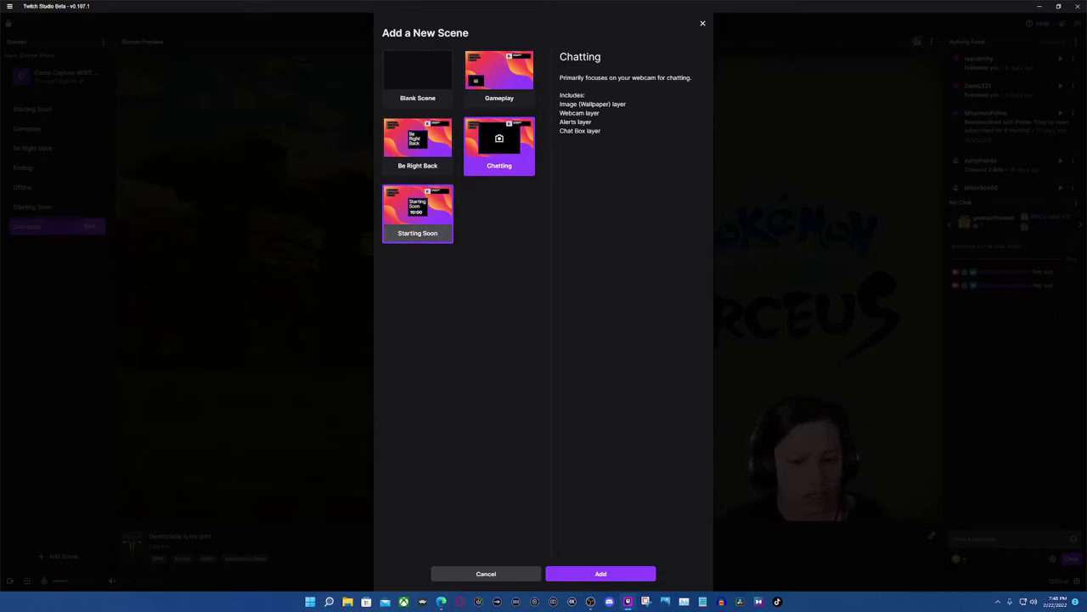
click(486, 574)
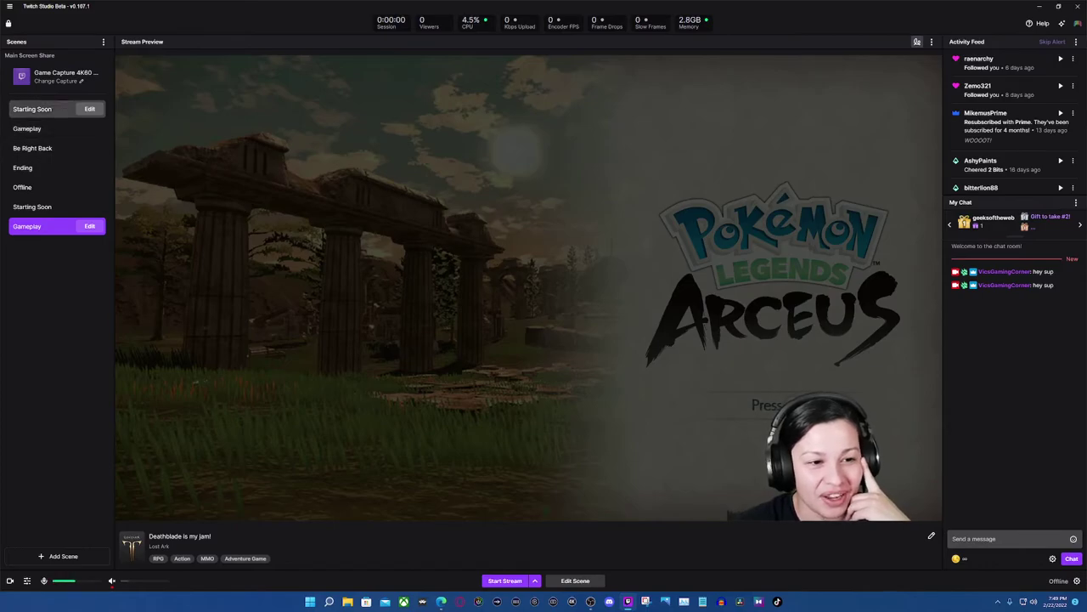
Step: Preview every scene in order from Starting Soon through Offline, plus the custom Starting Soon and Gameplay scenes
click(42, 108)
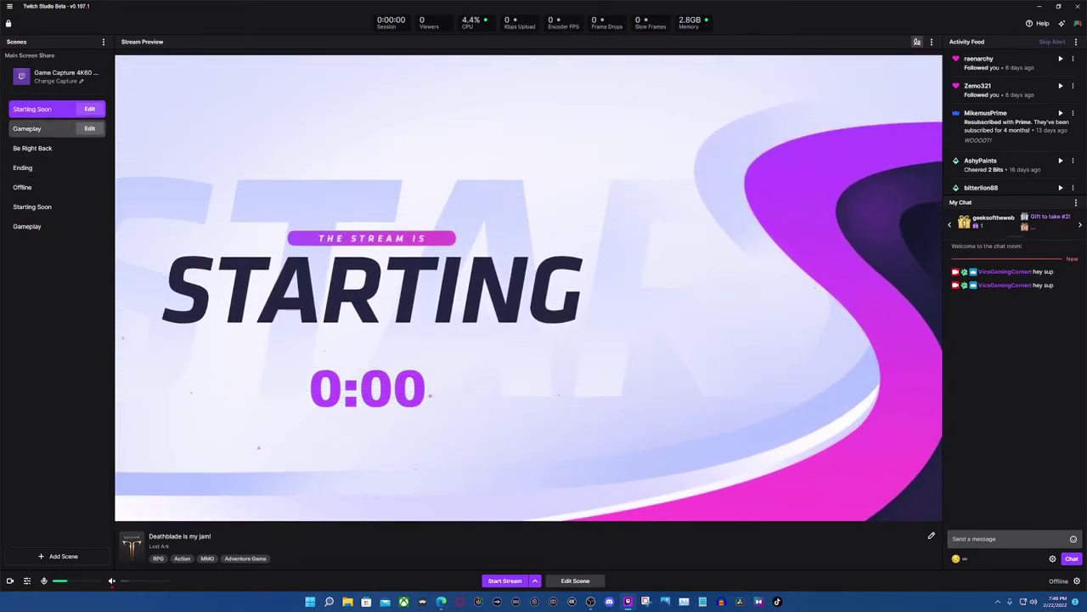
click(34, 128)
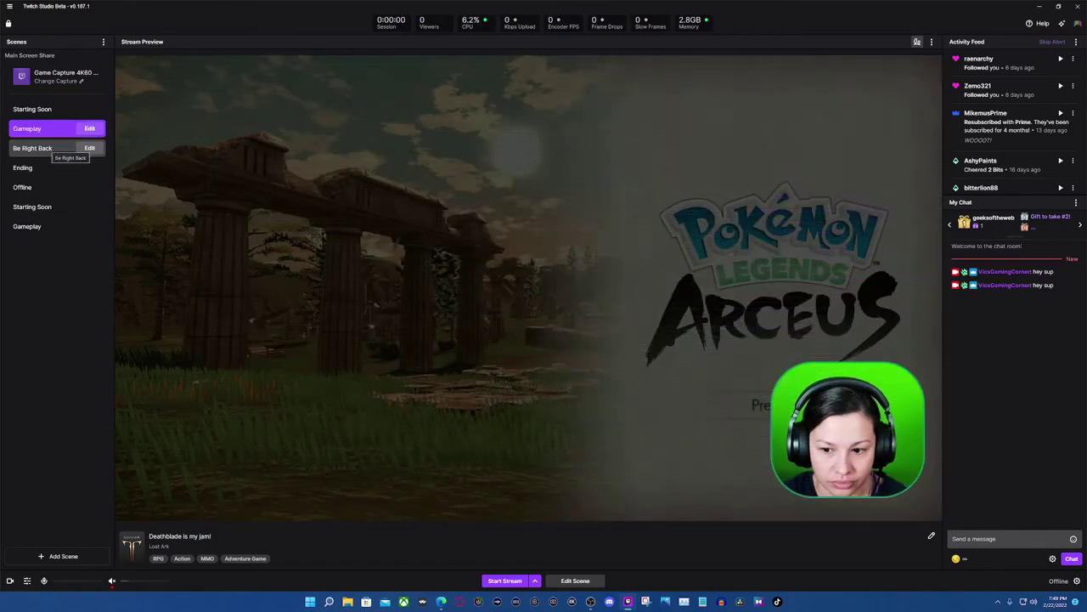
click(39, 149)
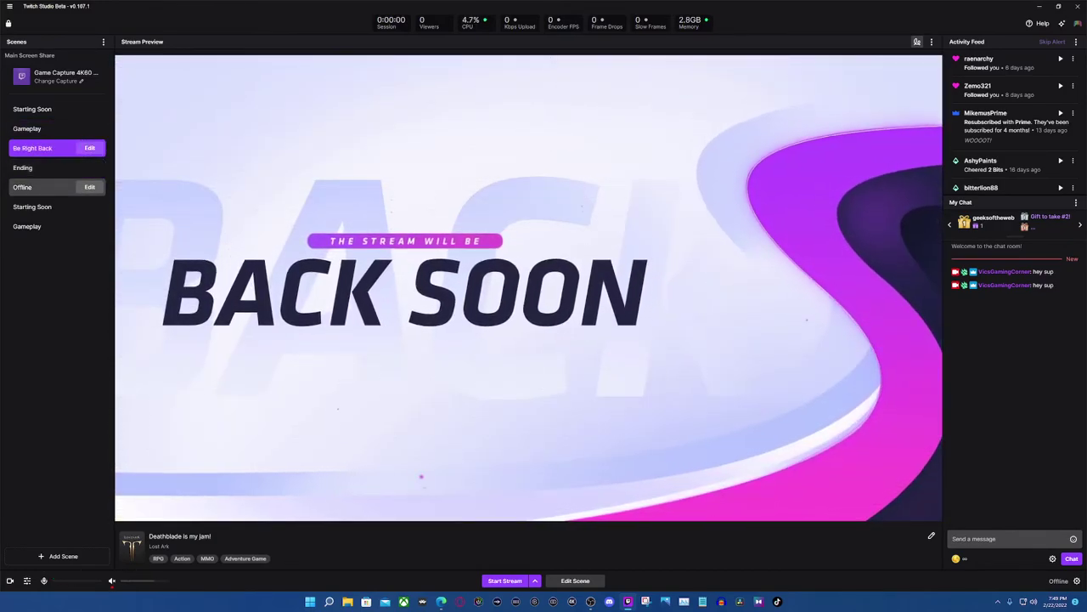
click(34, 168)
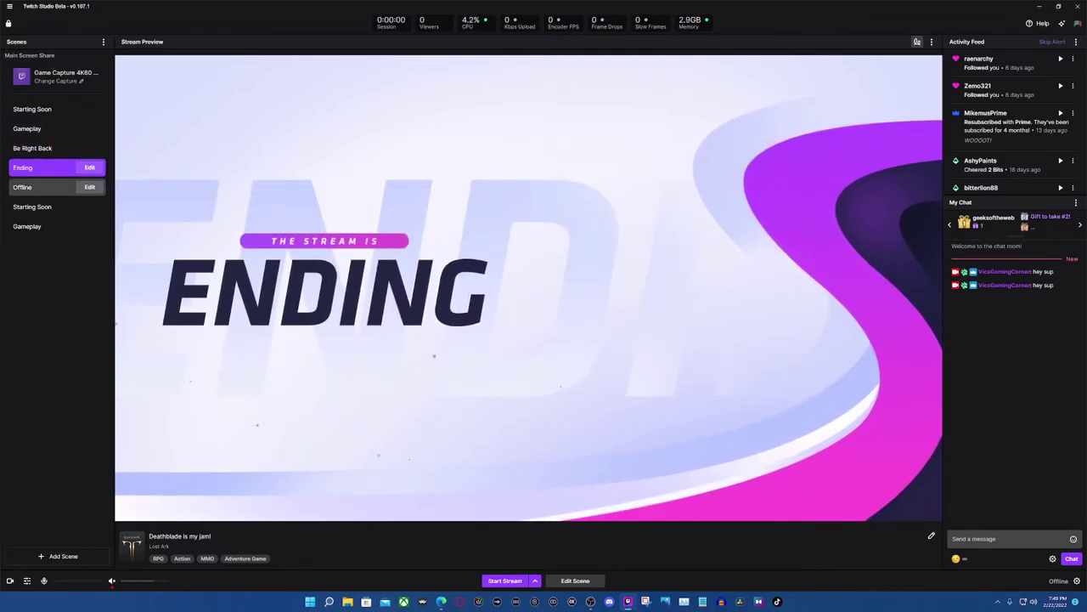
click(34, 187)
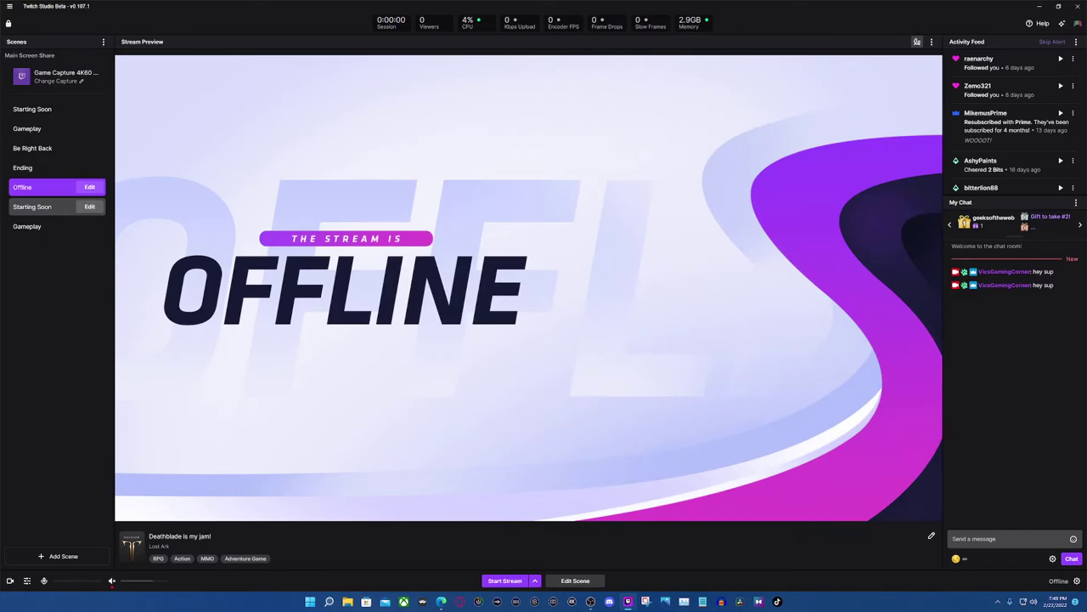
click(34, 206)
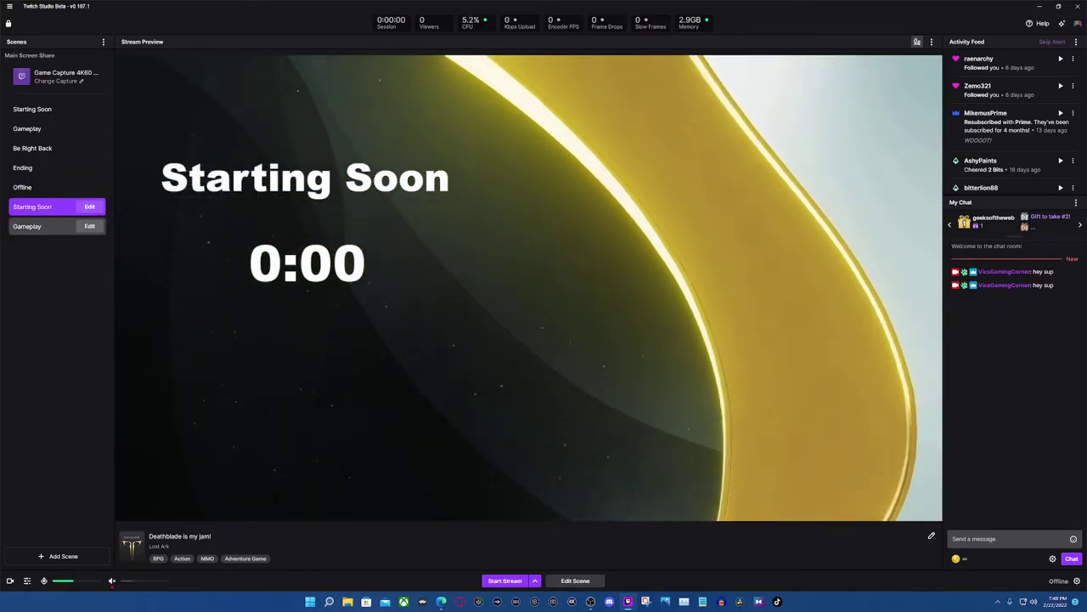
click(34, 226)
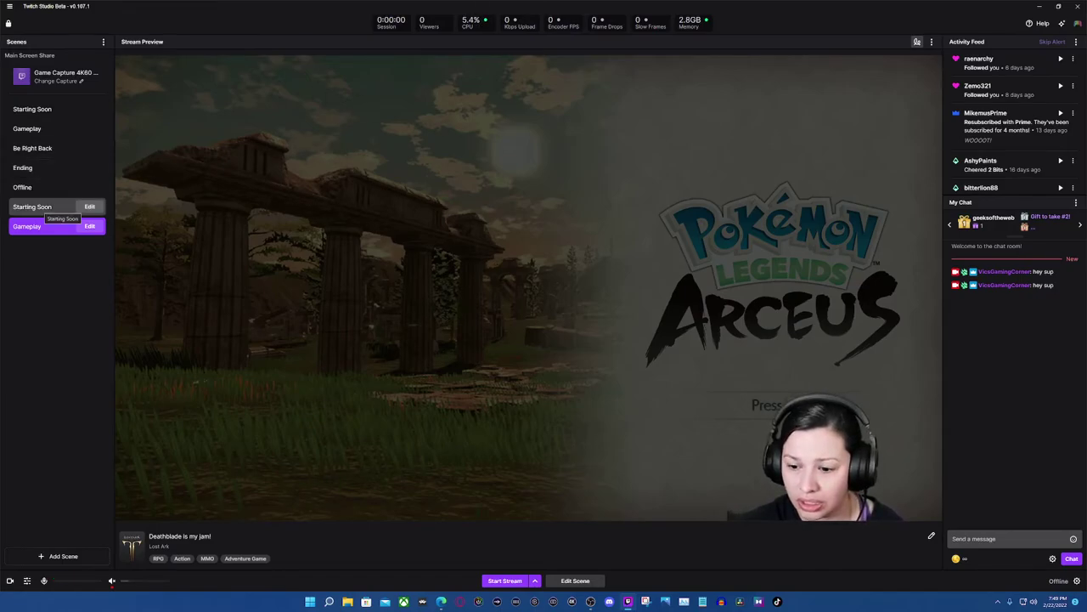
click(44, 208)
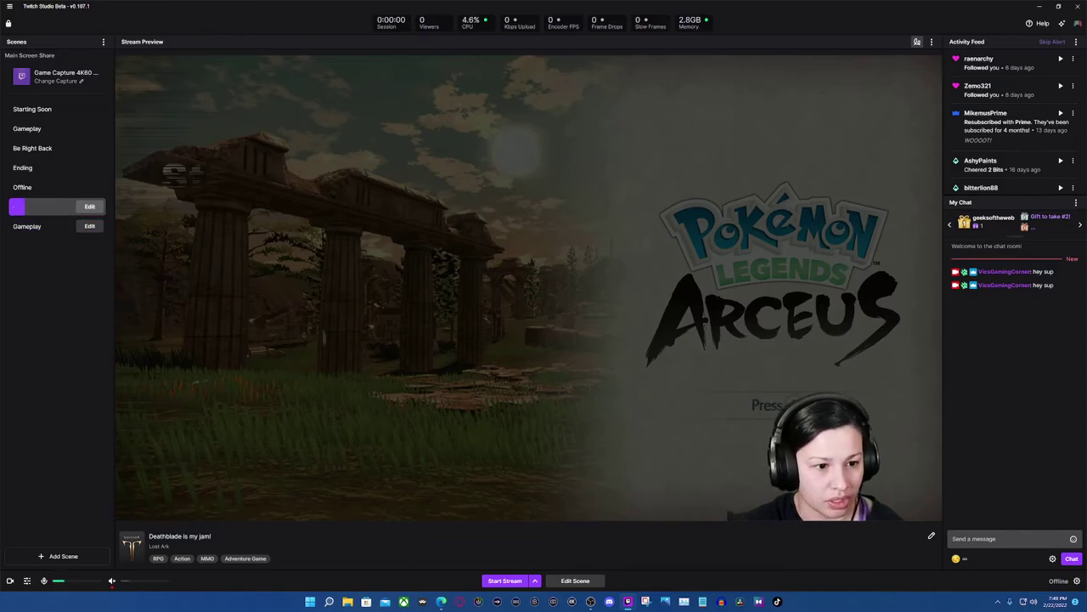
Step: Open the custom Starting Soon scene for editing and check the scene listing and View options
click(89, 207)
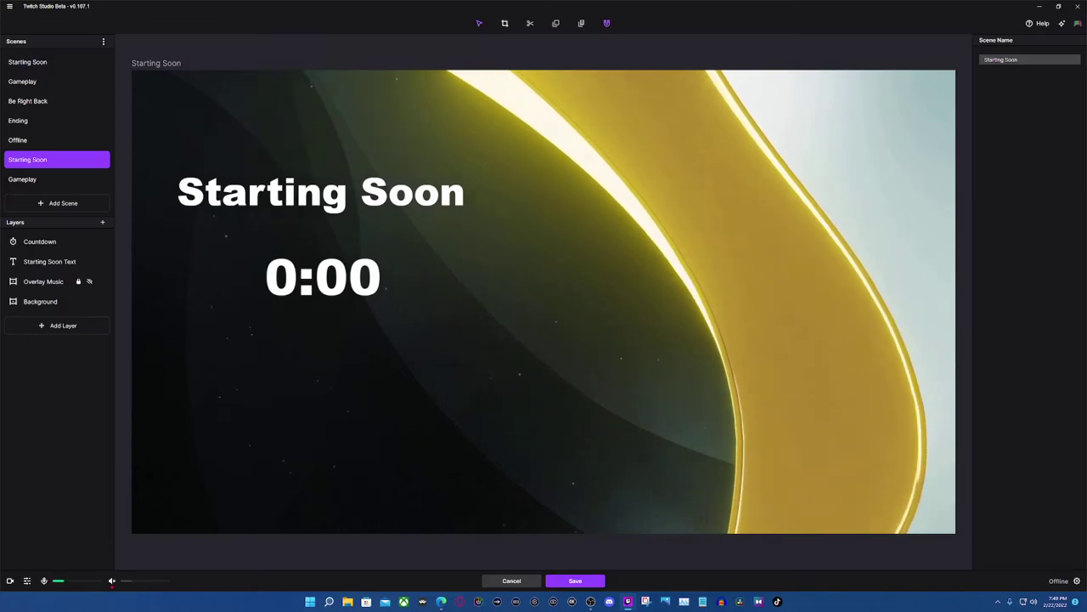
click(103, 41)
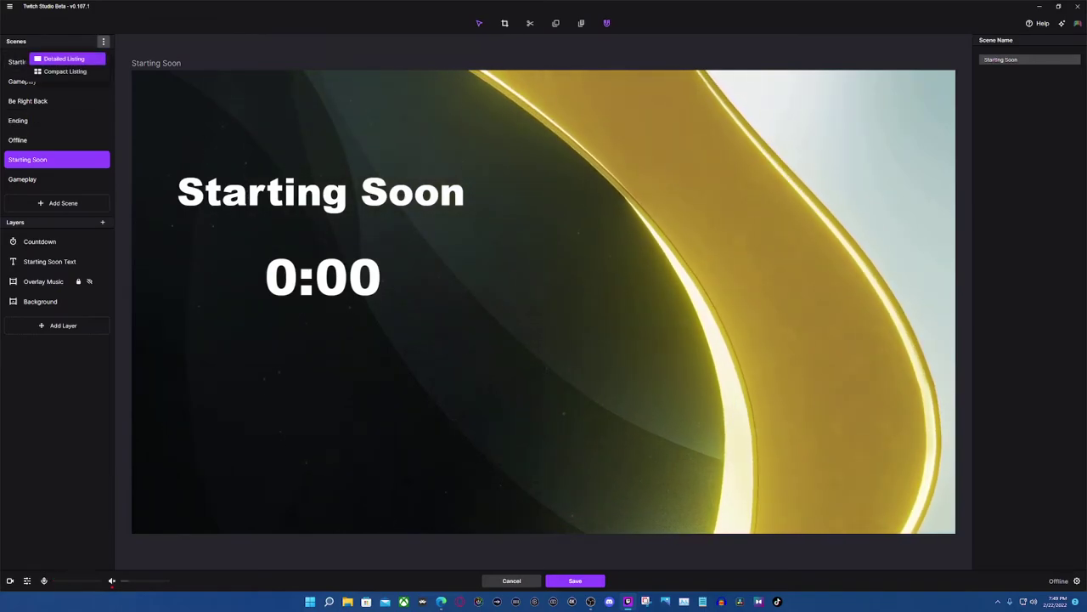
click(103, 41)
click(10, 7)
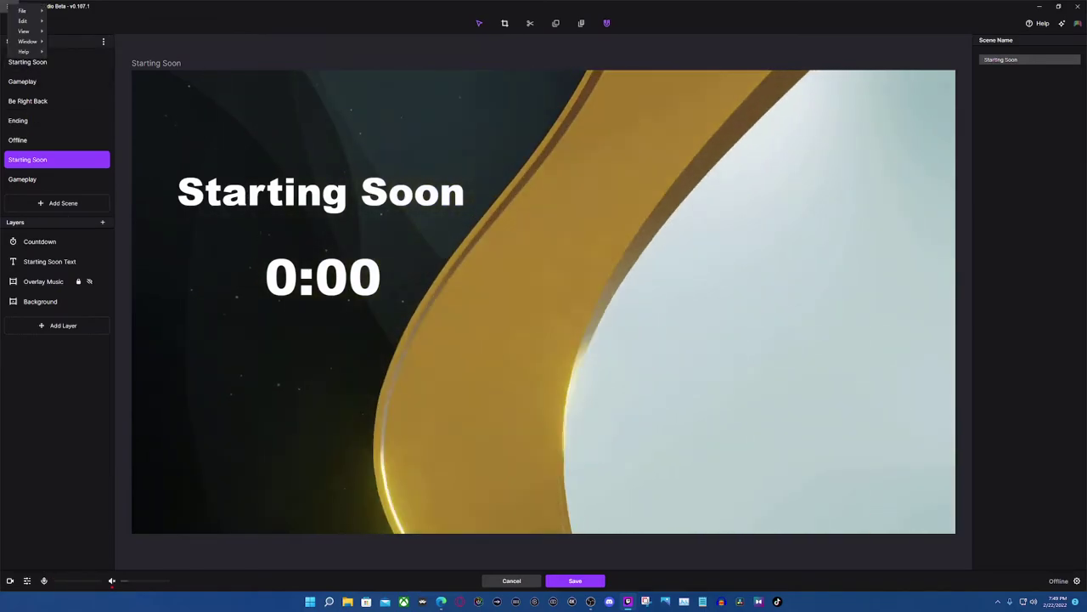
mouse_move(24, 31)
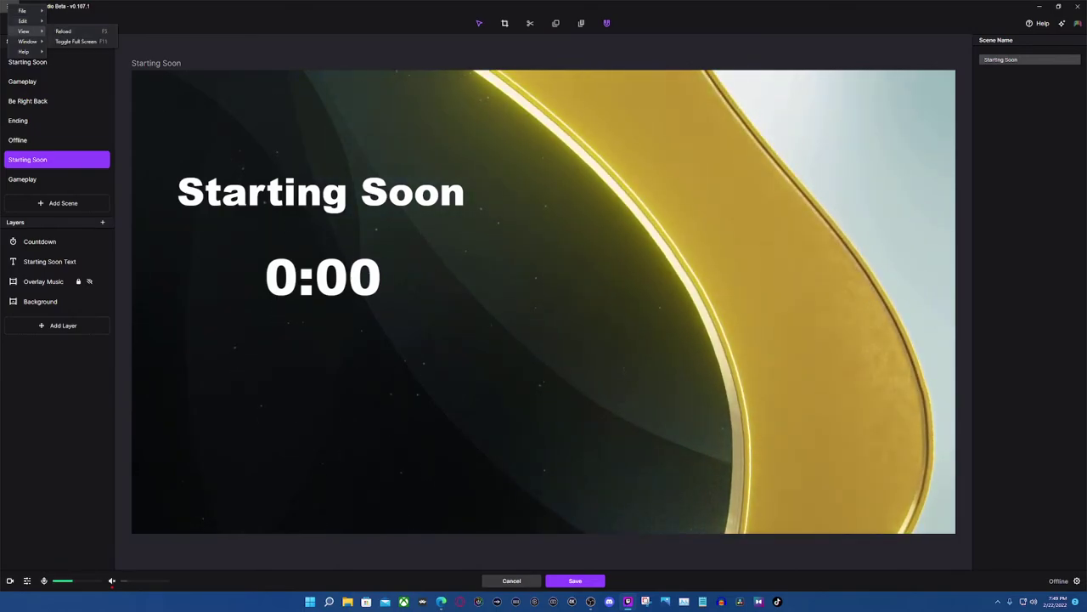
click(57, 374)
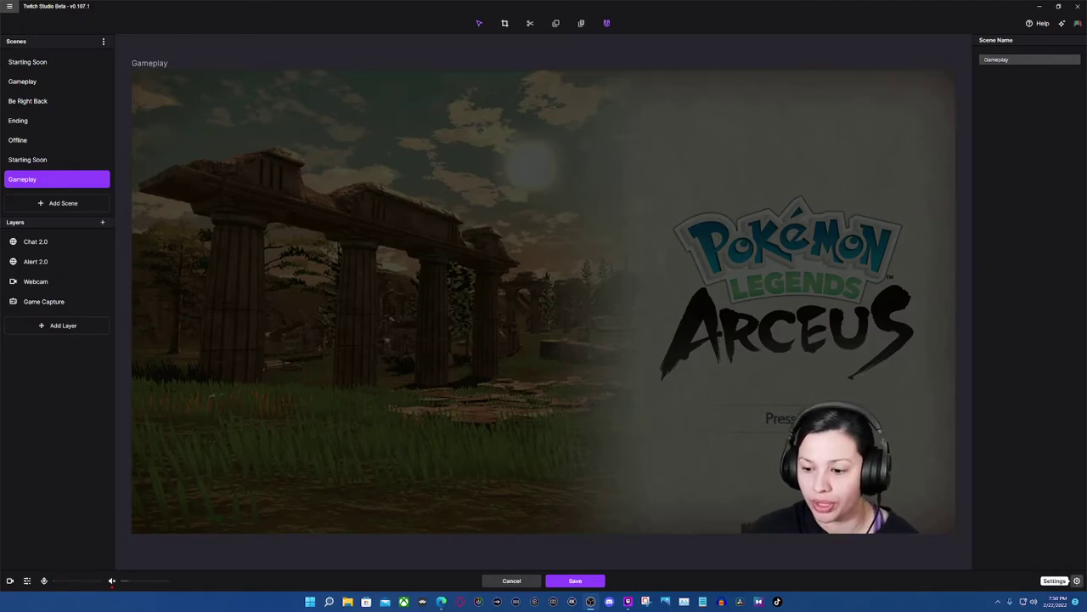
Step: Review the Stream Quality settings, including the preset, FPS and Advanced Overrides options, without keeping any changes
click(1078, 581)
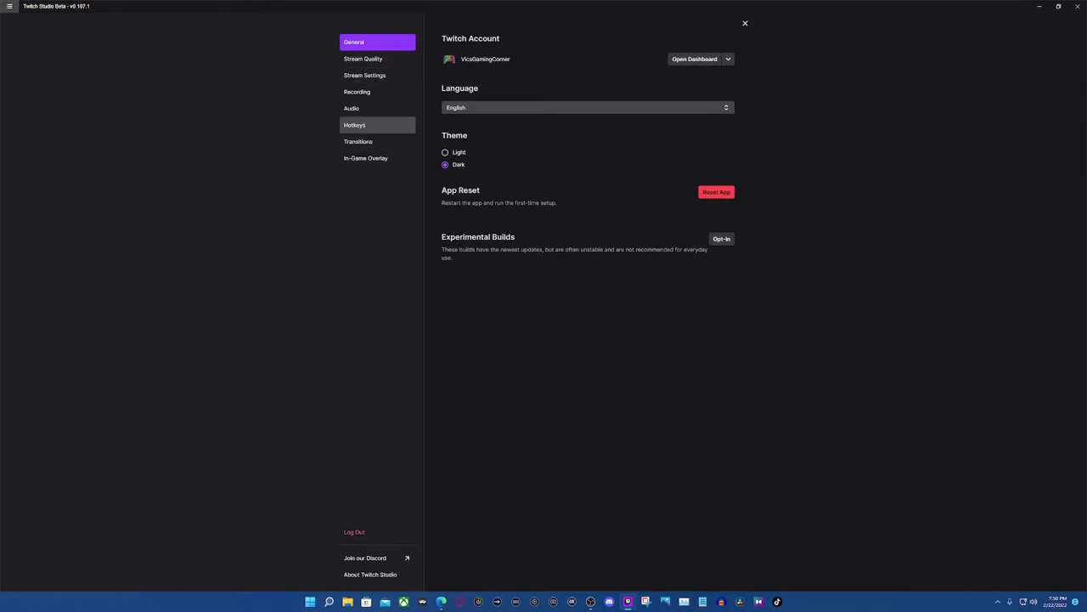
click(377, 59)
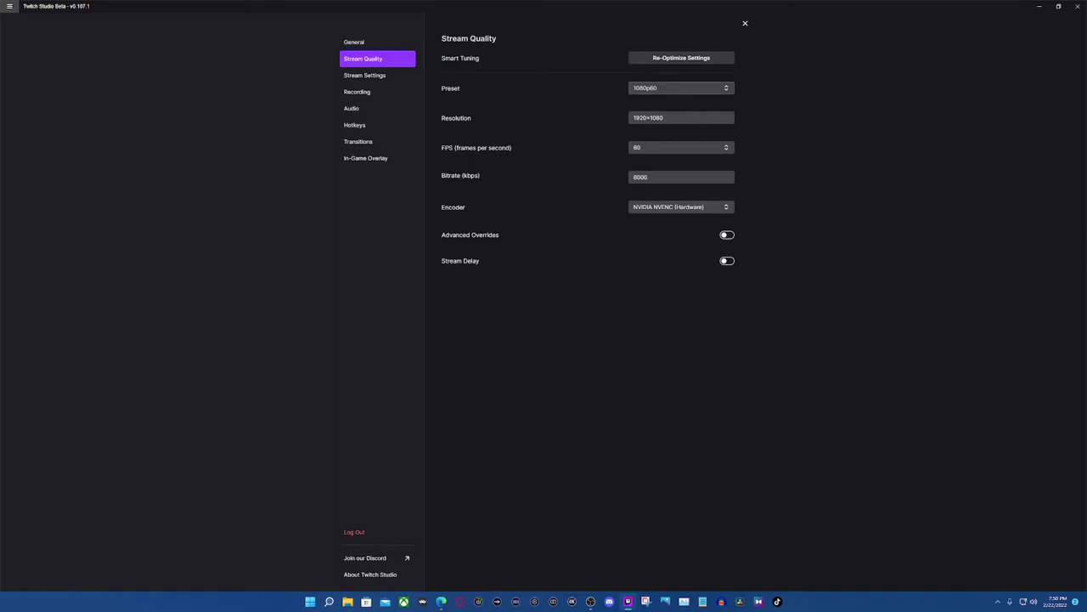
click(682, 88)
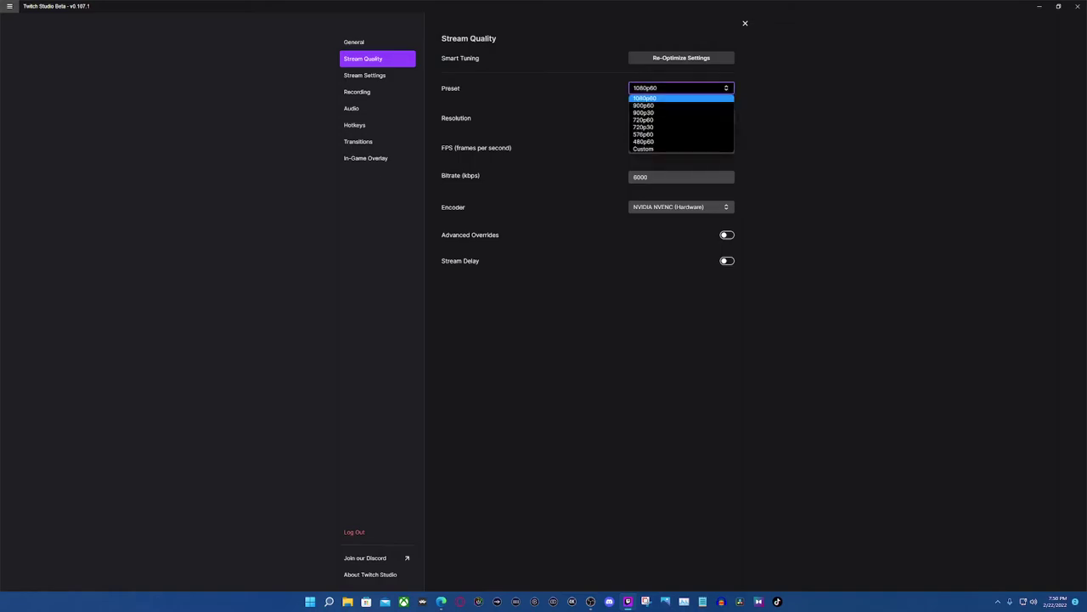
key(Escape)
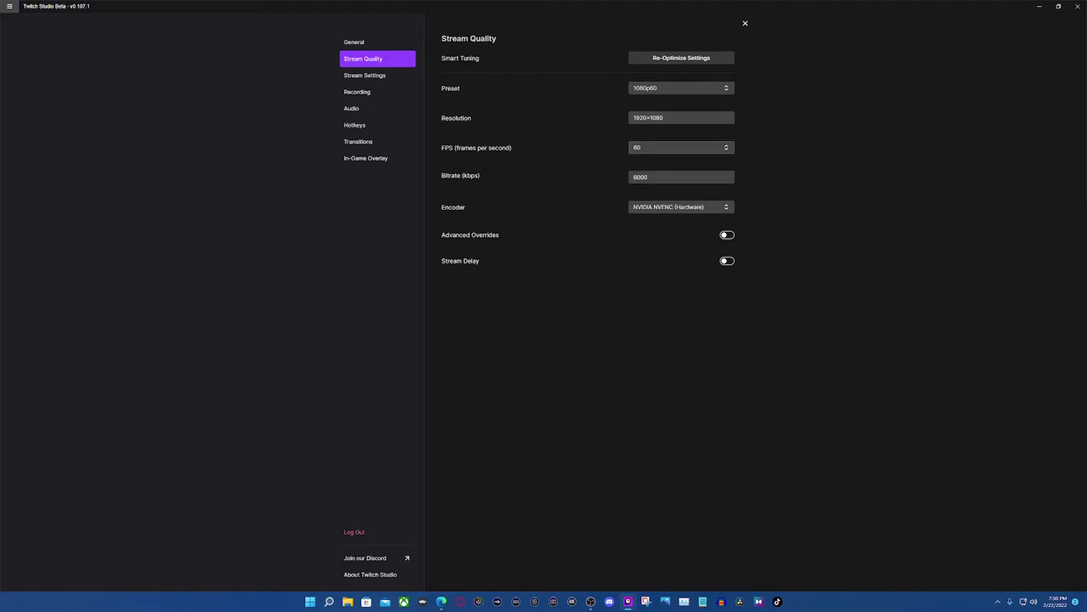
click(681, 148)
key(Escape)
click(727, 235)
click(726, 235)
Step: Review the stream, VOD and clips preferences, followed by the recording and audio settings
click(365, 75)
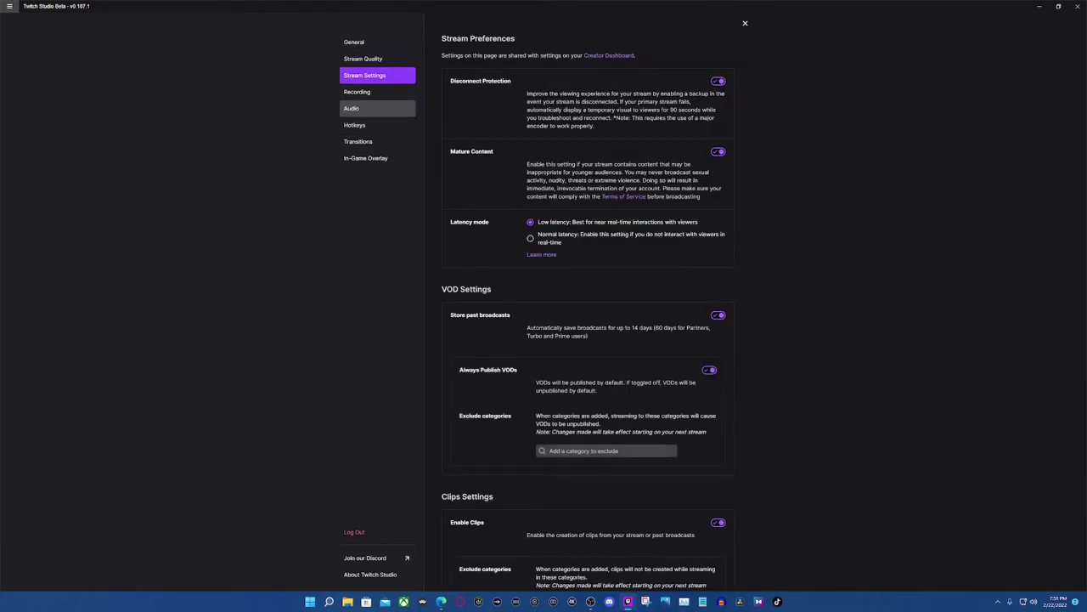
scroll(586, 306, down, 2)
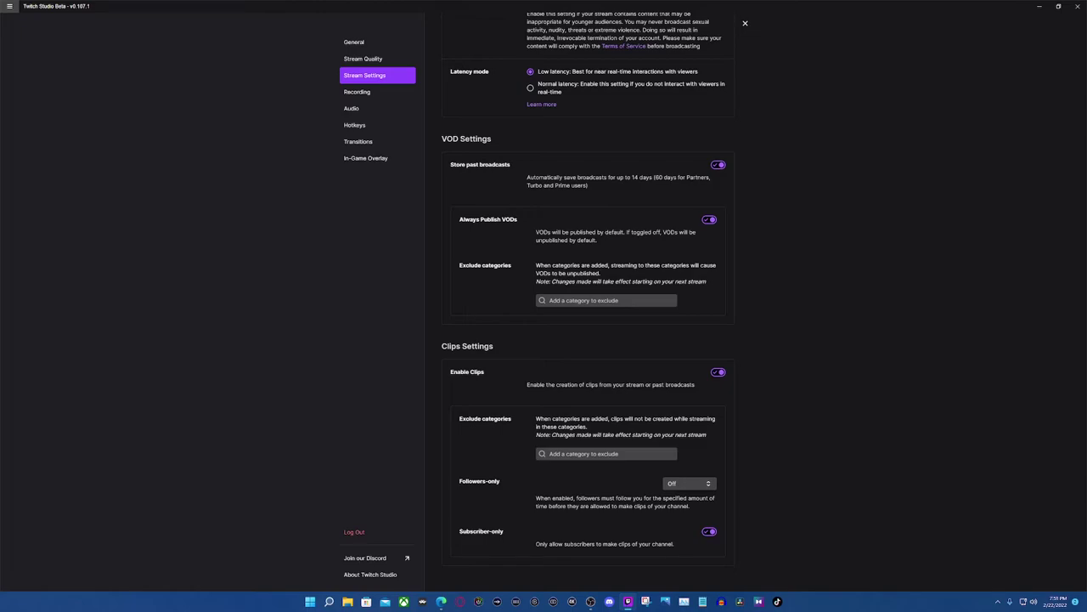
scroll(586, 306, up, 2)
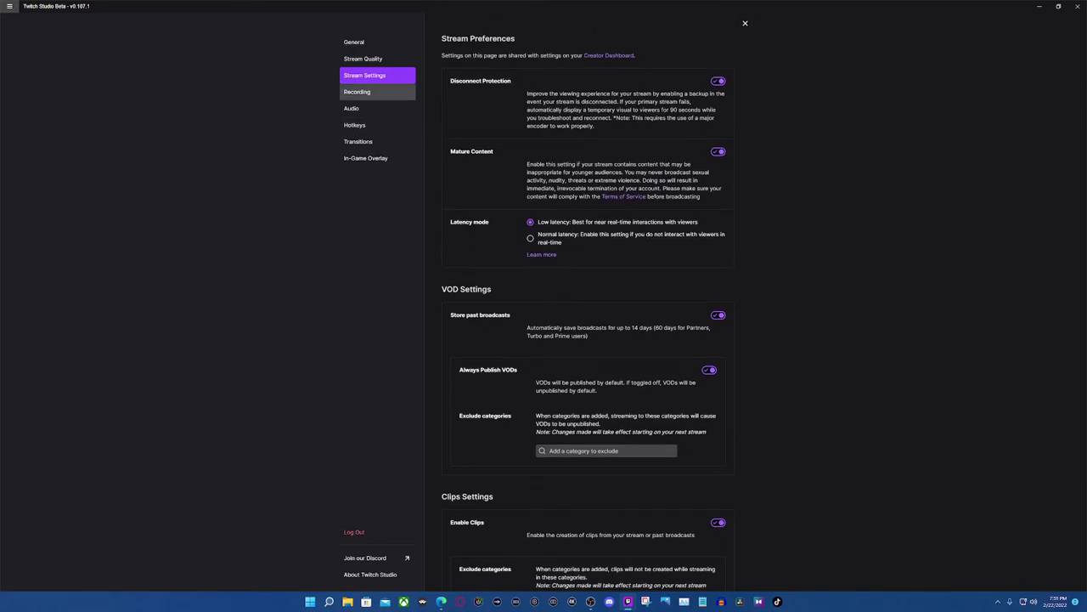
click(377, 92)
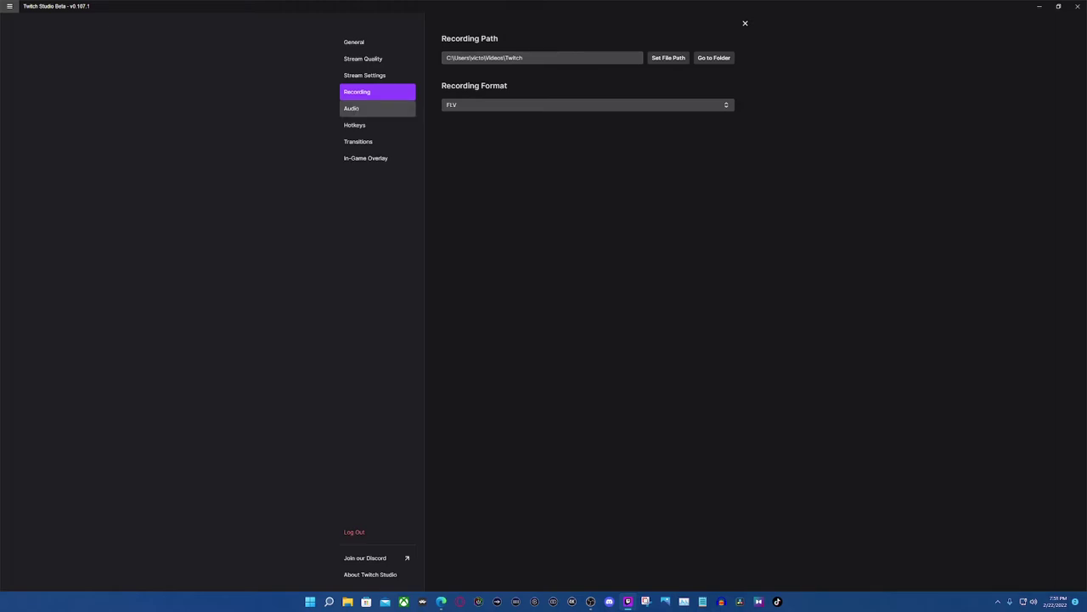
click(352, 108)
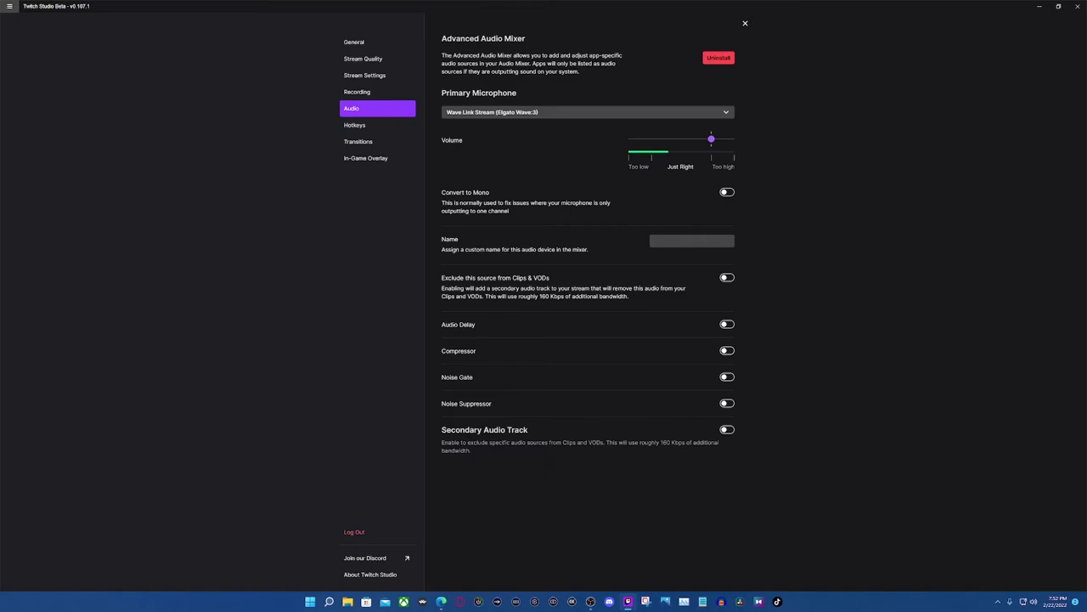
Step: Look through the full list of actions that can be given hotkeys without recording any
click(366, 125)
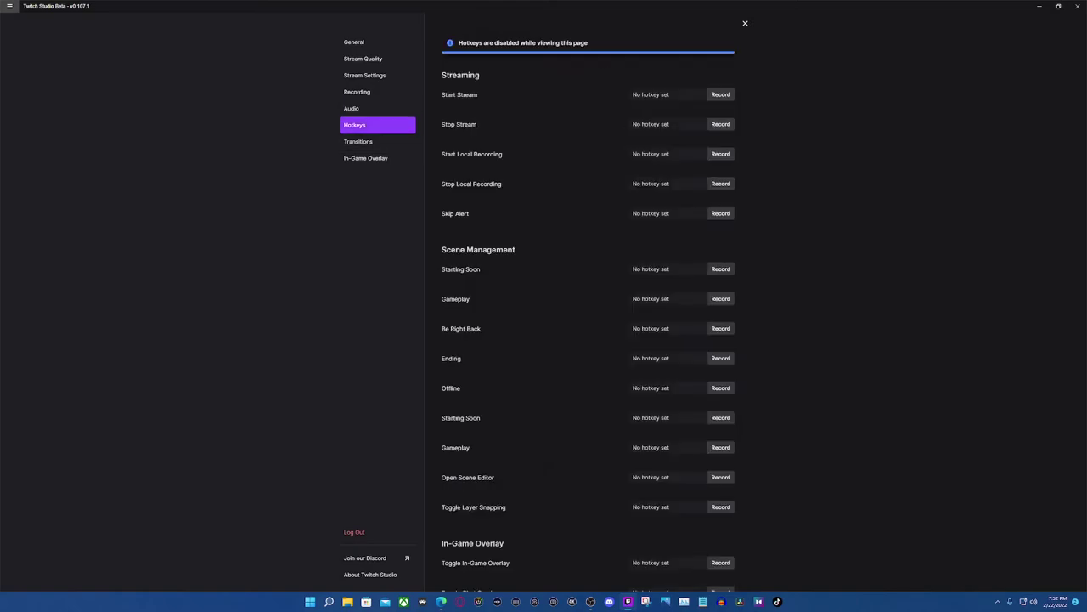
scroll(595, 306, down, 9)
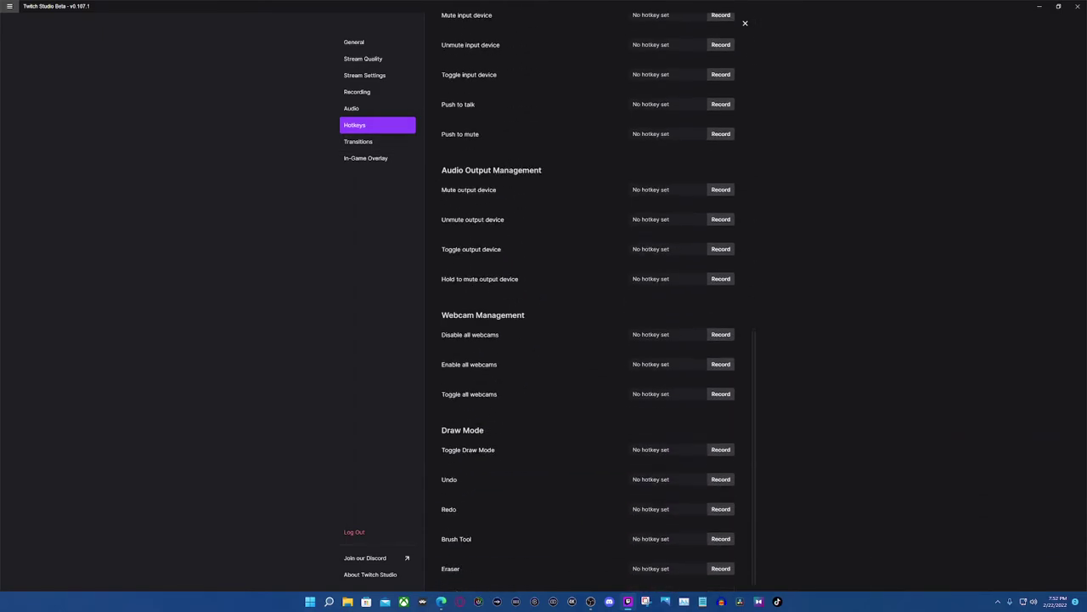
scroll(595, 305, up, 5)
scroll(589, 306, up, 4)
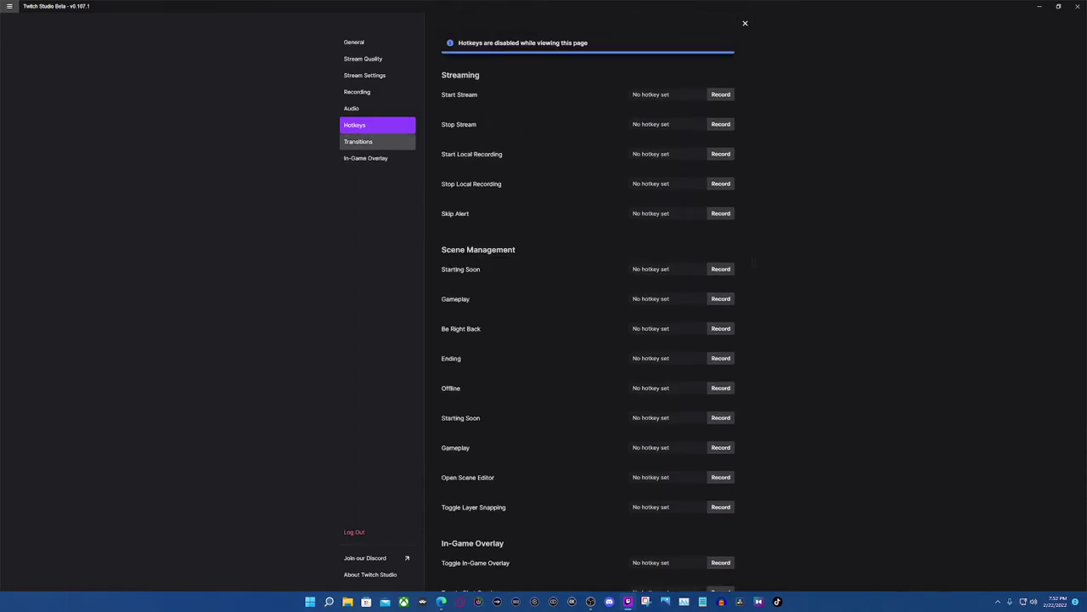
Step: Try the None, Bowtie and Circle animations for the global scene transition
click(374, 141)
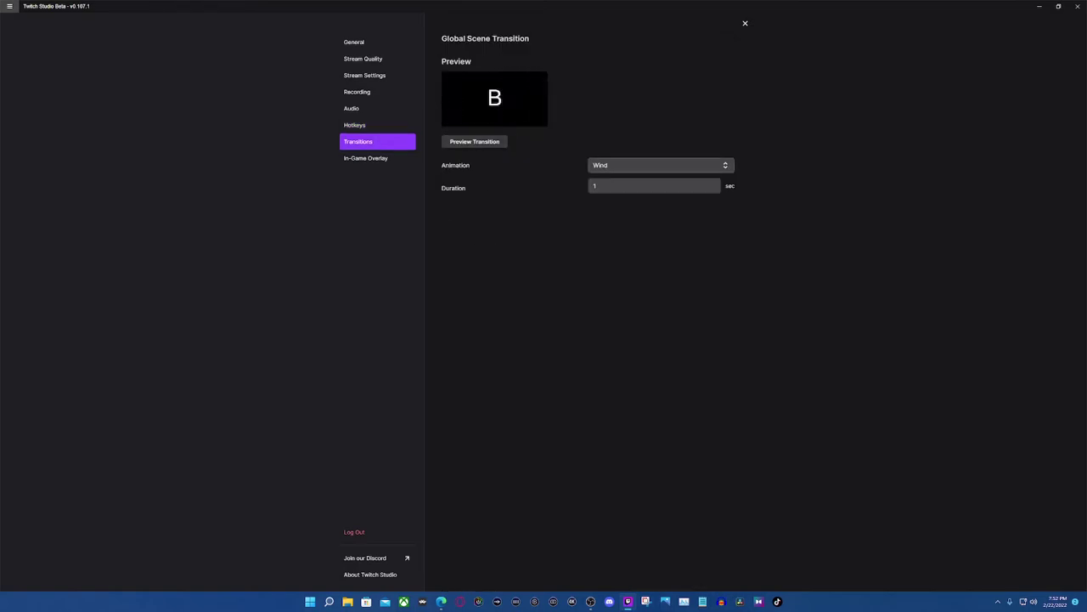
click(661, 165)
scroll(659, 246, up, 4)
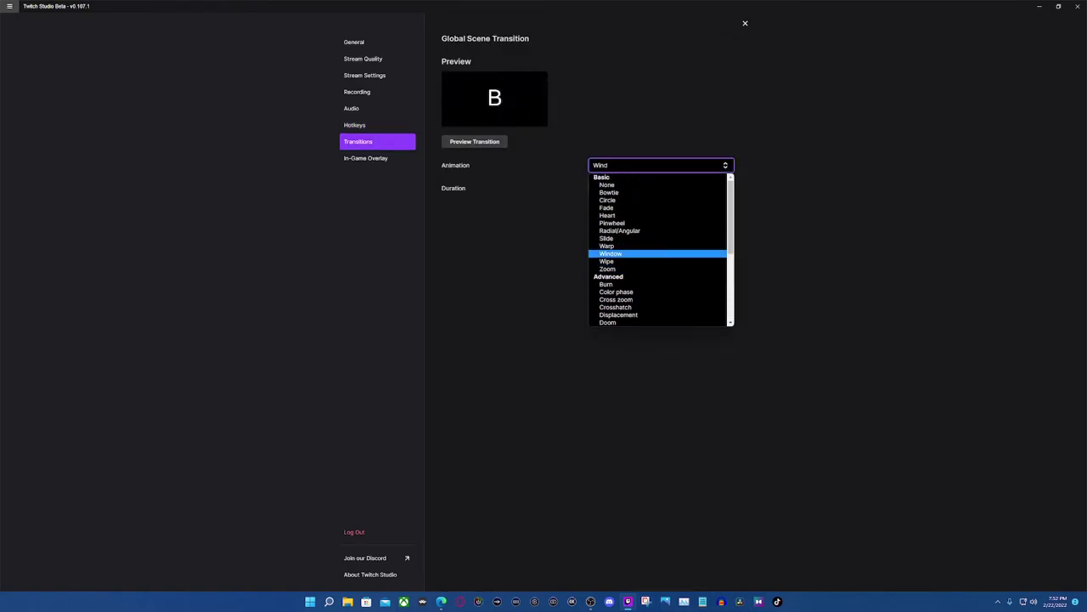
click(606, 185)
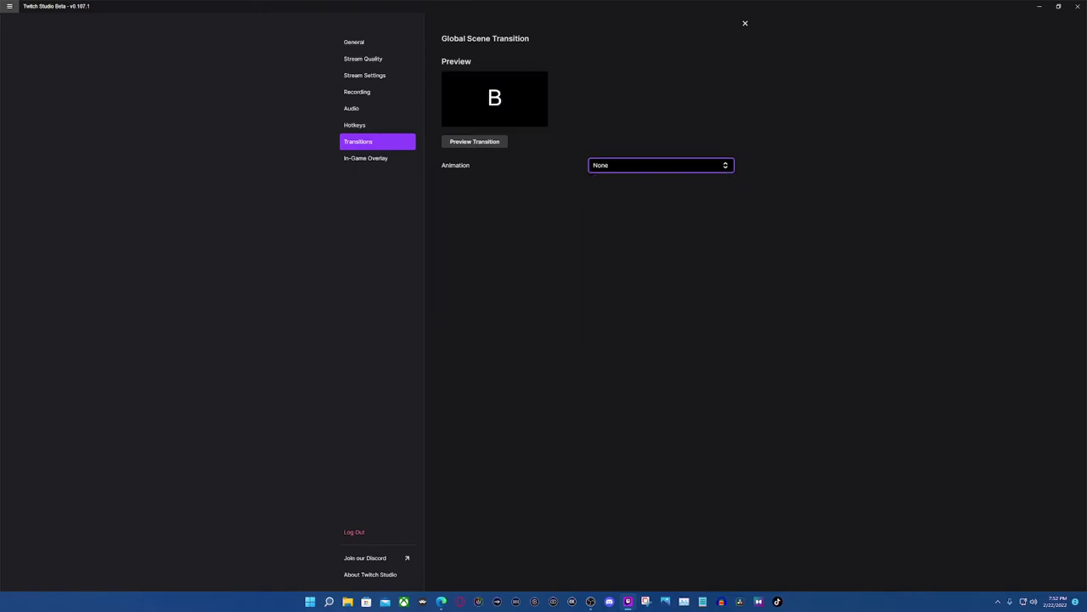
click(661, 165)
click(609, 192)
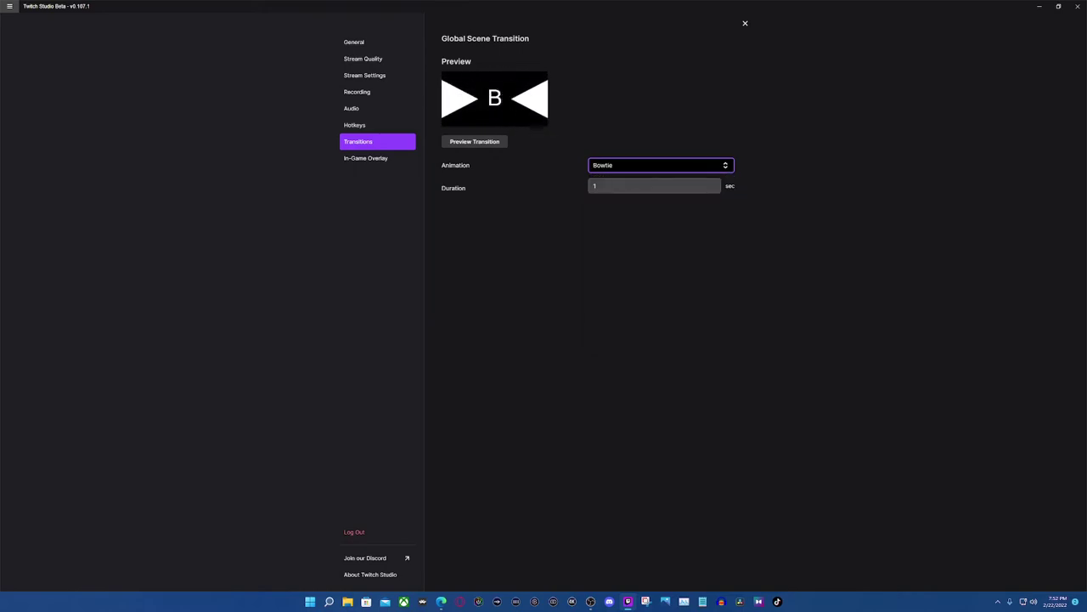
click(661, 164)
click(608, 201)
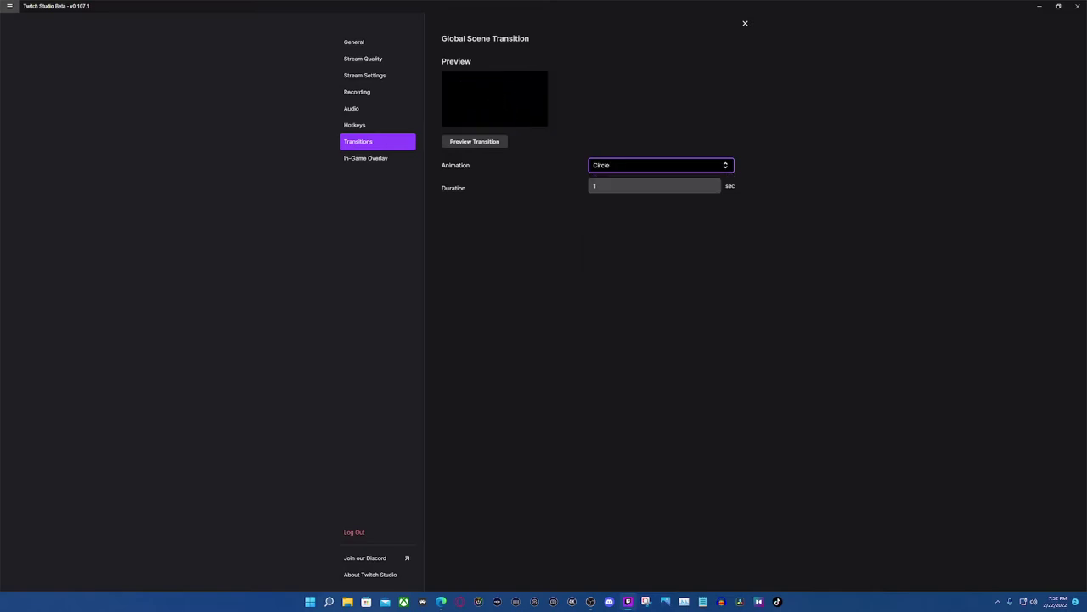
click(661, 164)
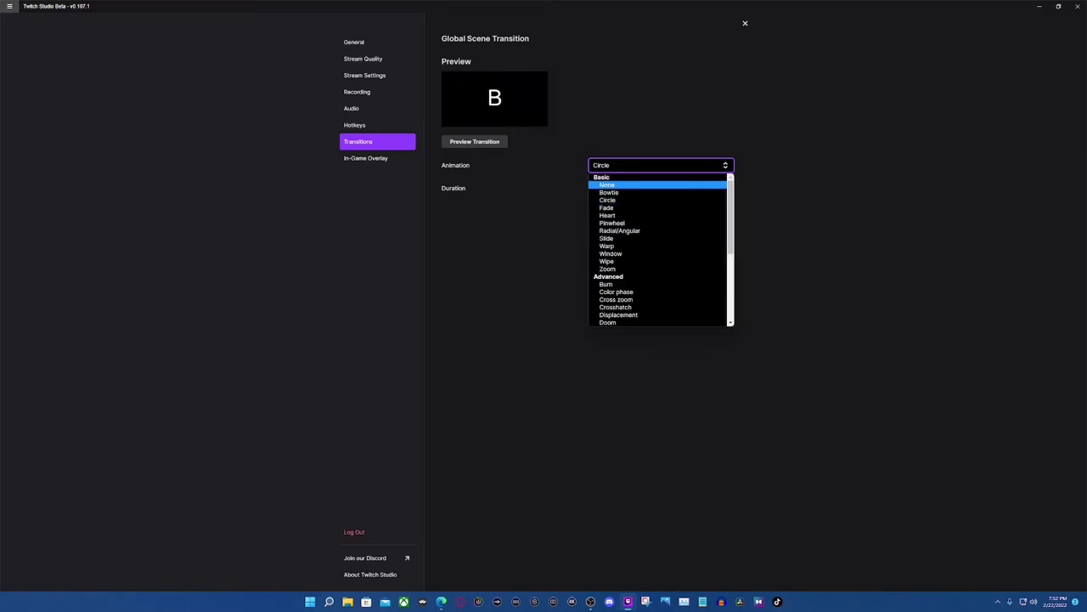
click(607, 200)
Step: Try the Fade, Heart and Pinwheel animations for the global scene transition
click(661, 165)
click(608, 206)
click(661, 165)
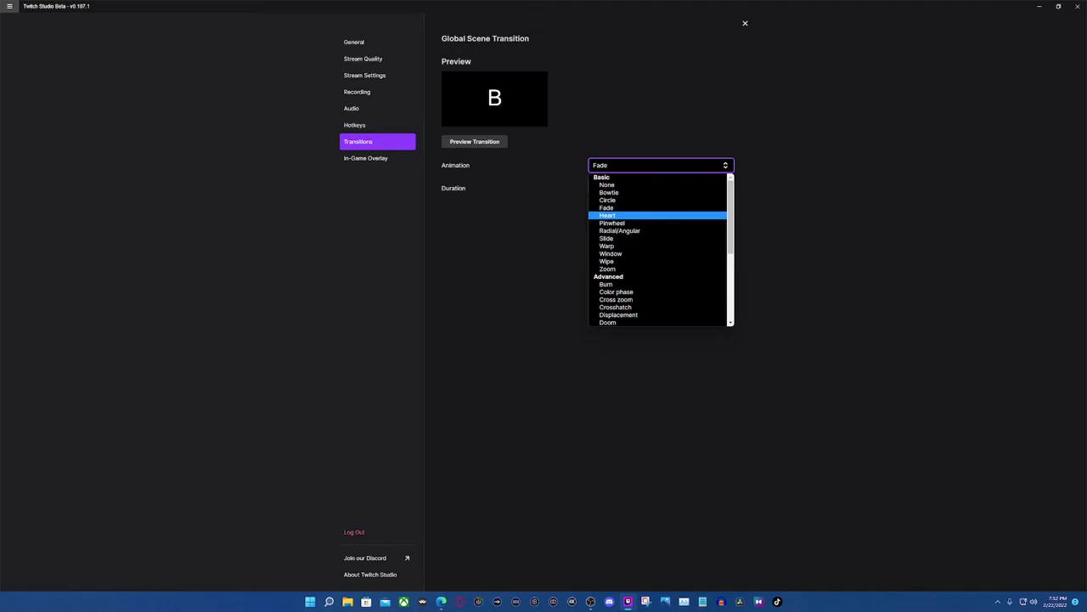
click(629, 207)
click(661, 166)
click(629, 216)
click(661, 166)
click(612, 222)
Step: Try the Radial/Angular, Slide and Warp animations for the global scene transition
click(661, 165)
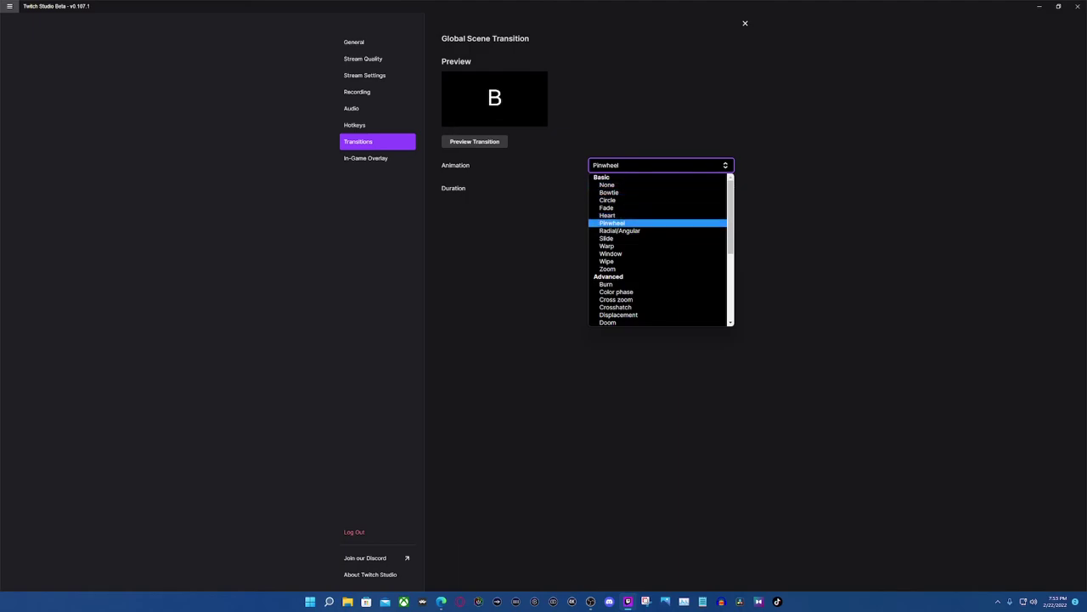
click(619, 230)
click(661, 164)
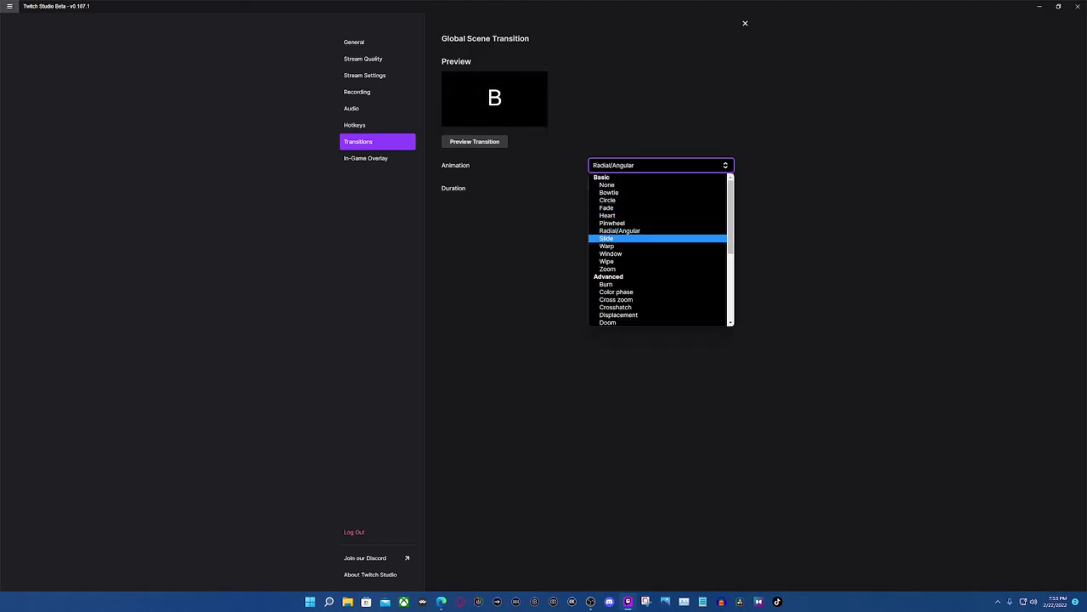
click(605, 238)
click(661, 164)
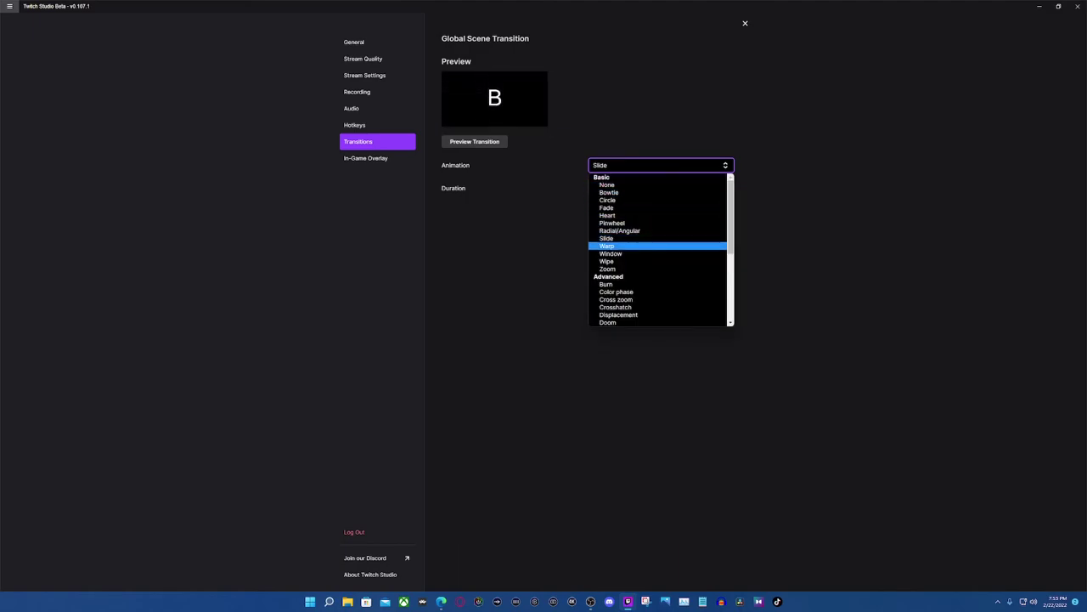
click(607, 245)
Step: Try the Window, Wipe and Zoom animations for the global scene transition
click(661, 164)
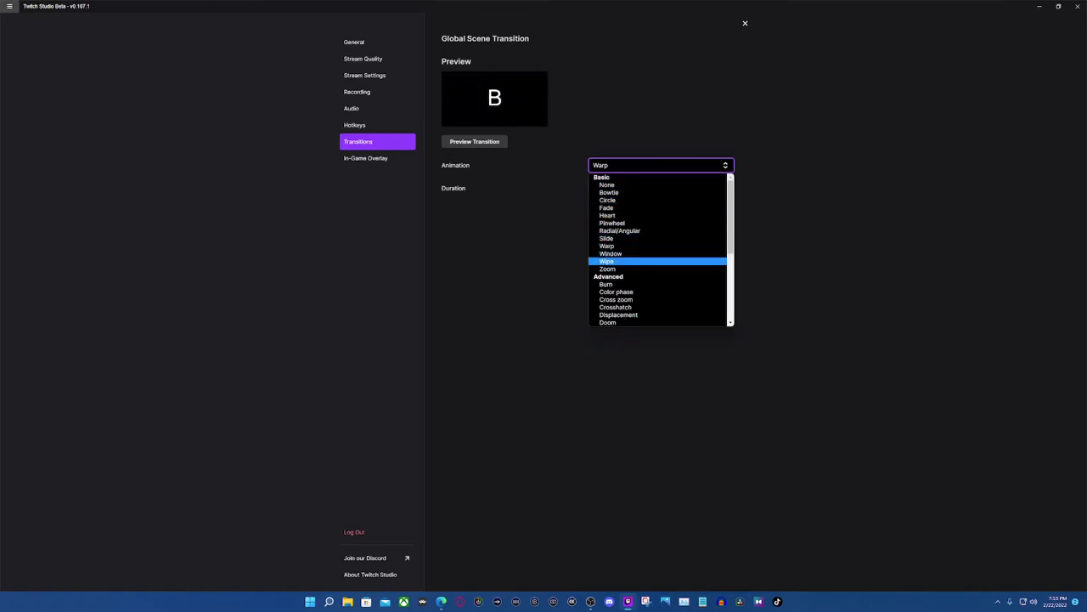
click(607, 253)
click(661, 165)
click(607, 261)
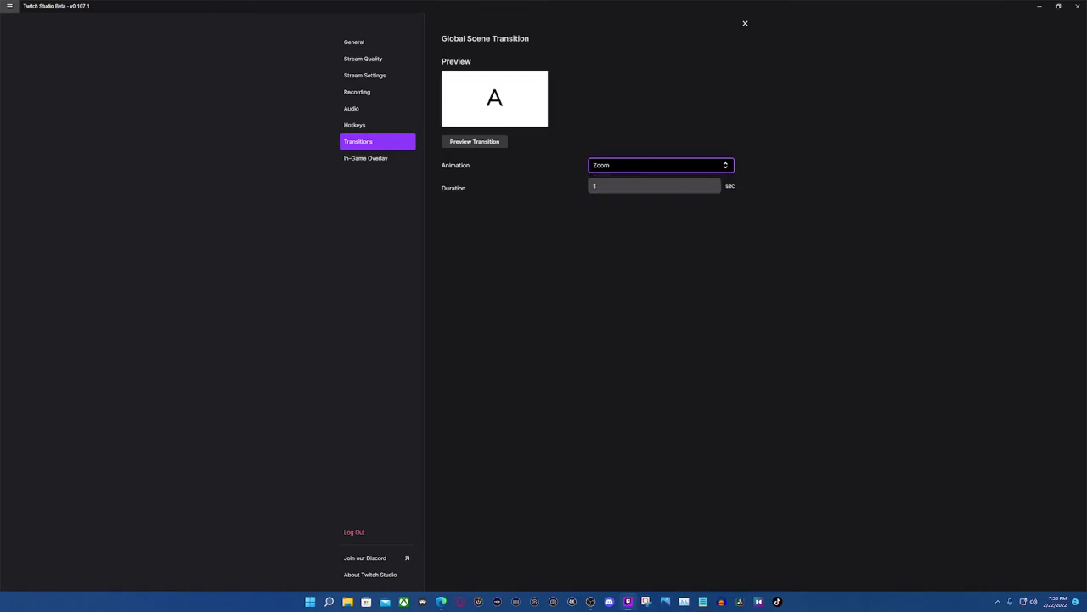
Step: Try the Burn, Color phase and Cross zoom animations for the global scene transition
click(661, 165)
click(607, 284)
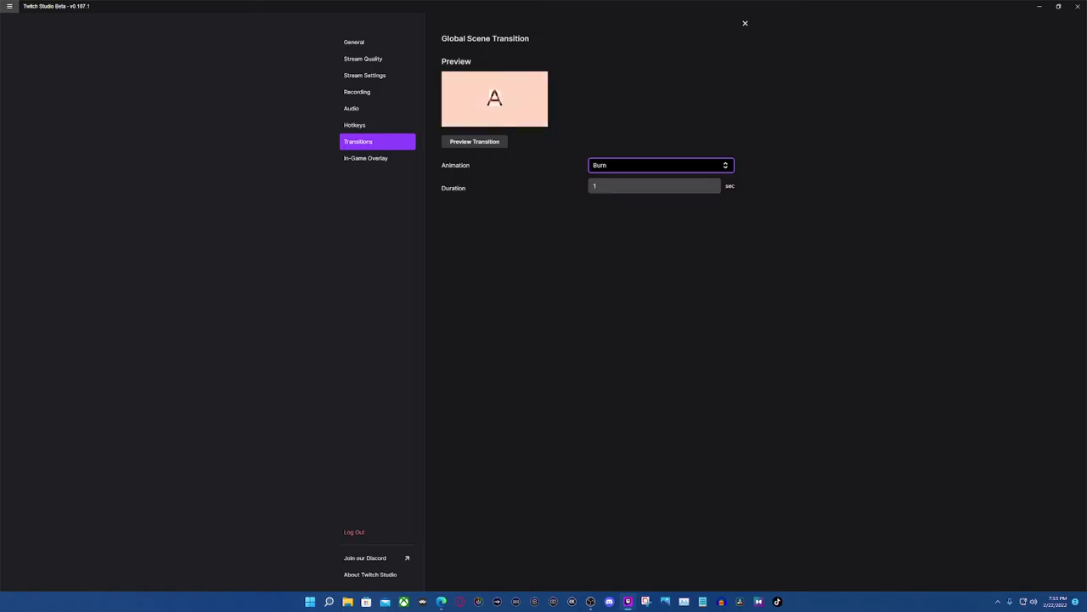
click(661, 165)
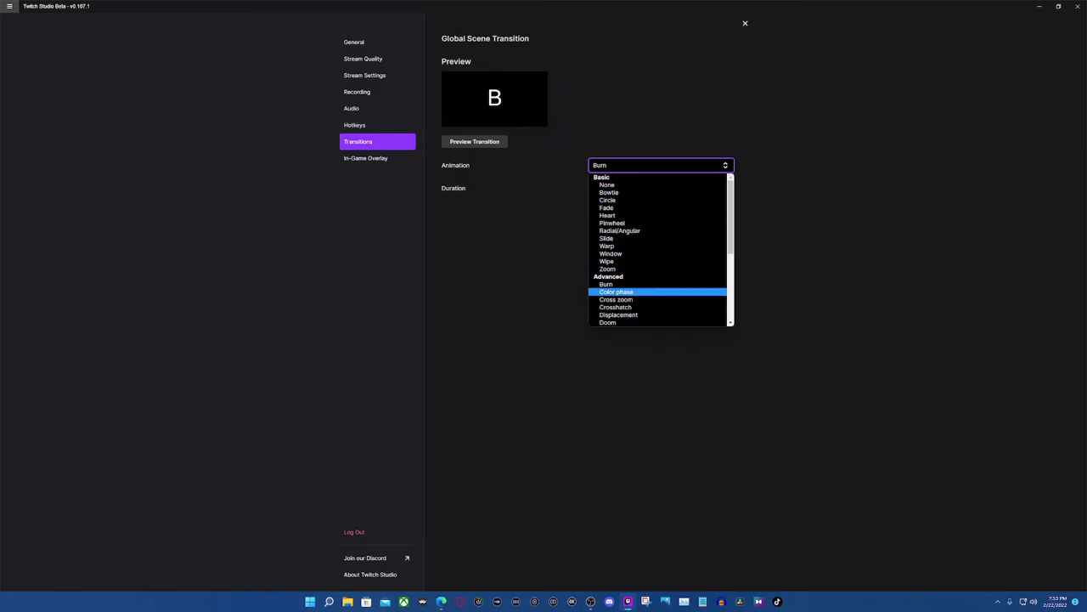
key(Return)
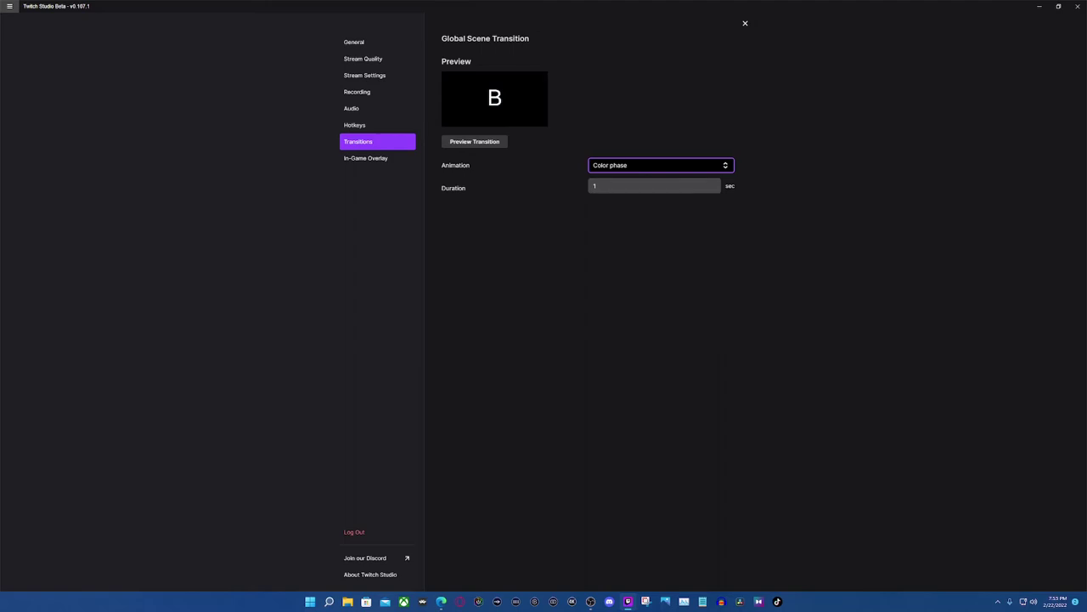
key(space)
key(Down)
key(Return)
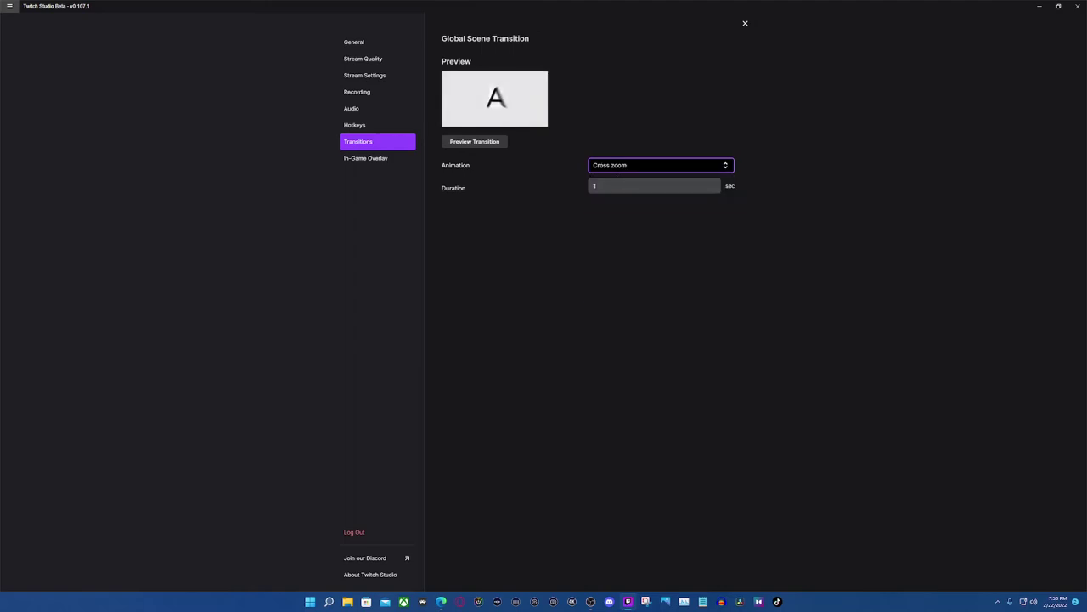
Step: Try the Crosshatch and Displacement animations for the global scene transition
key(space)
key(Down)
key(Return)
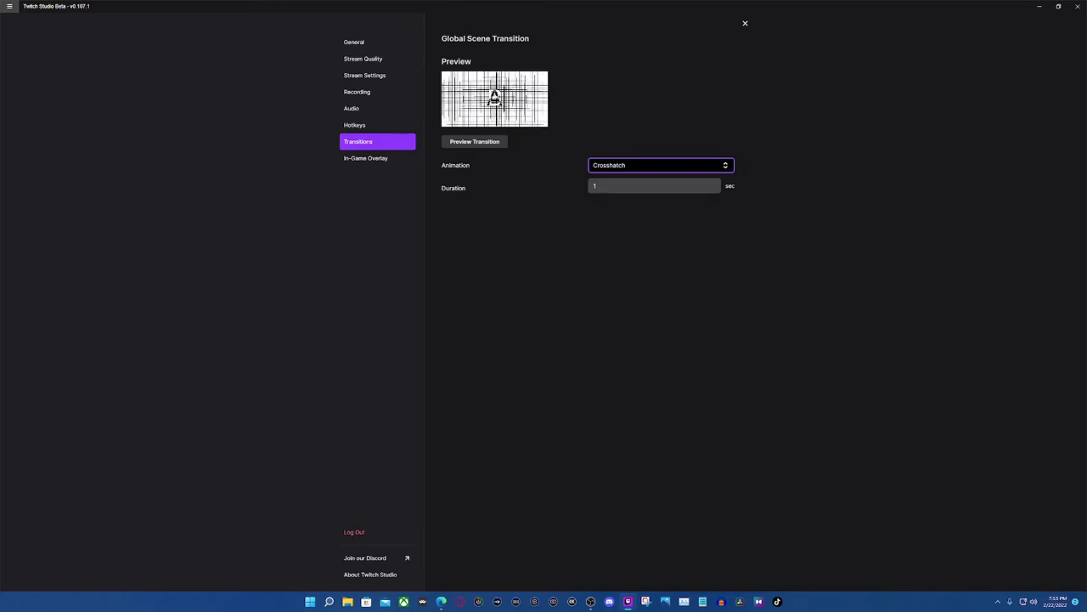
click(661, 166)
scroll(659, 291, down, 2)
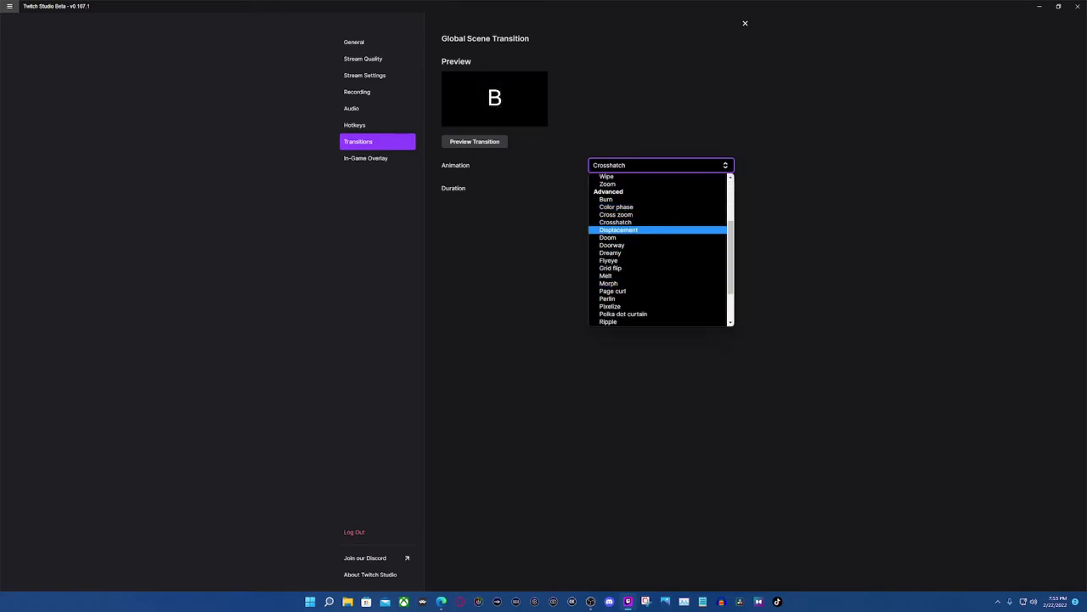
key(Return)
key(space)
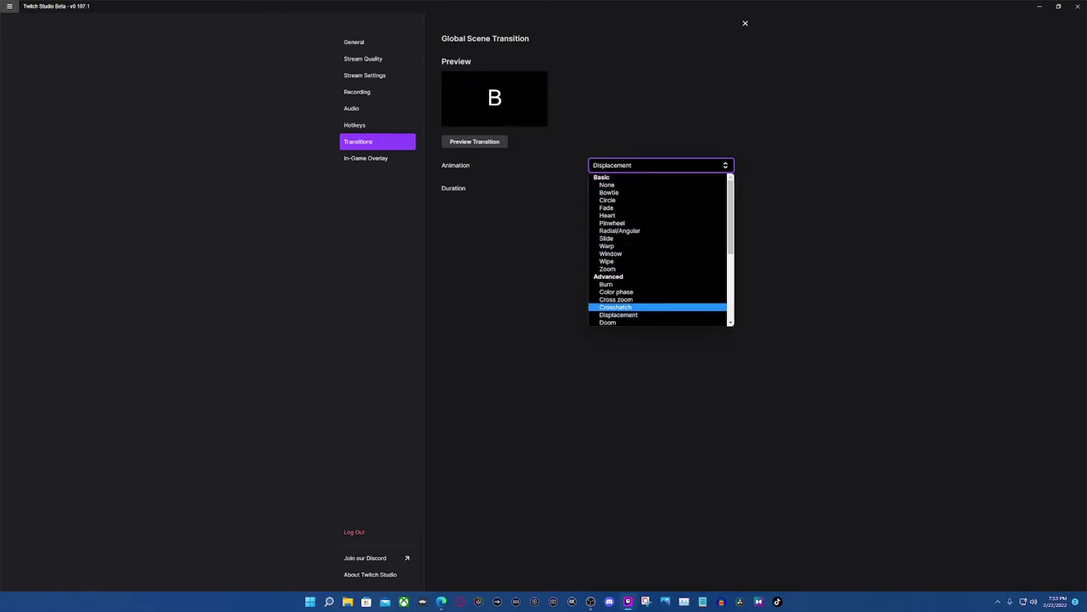
key(Escape)
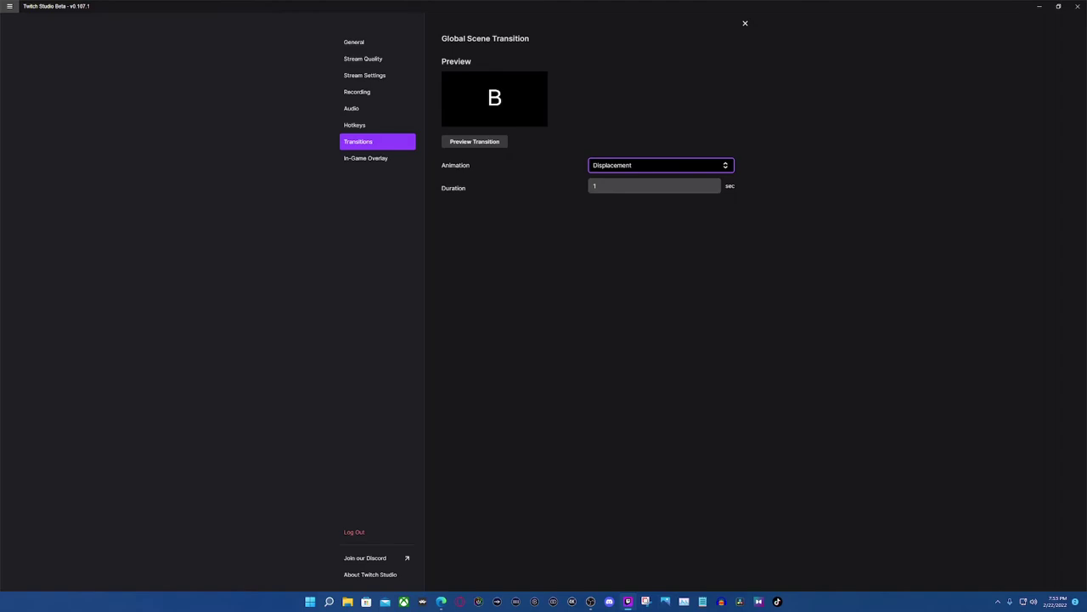
Step: Look through the remaining advanced animations and set the global scene transition to Wind
click(661, 166)
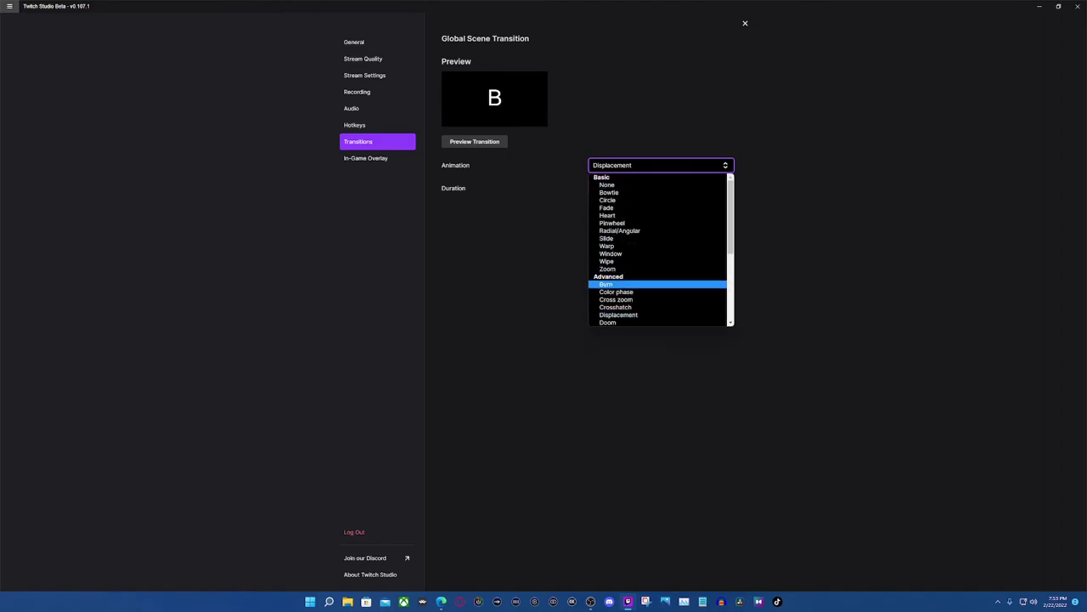
scroll(658, 289, down, 3)
key(Up)
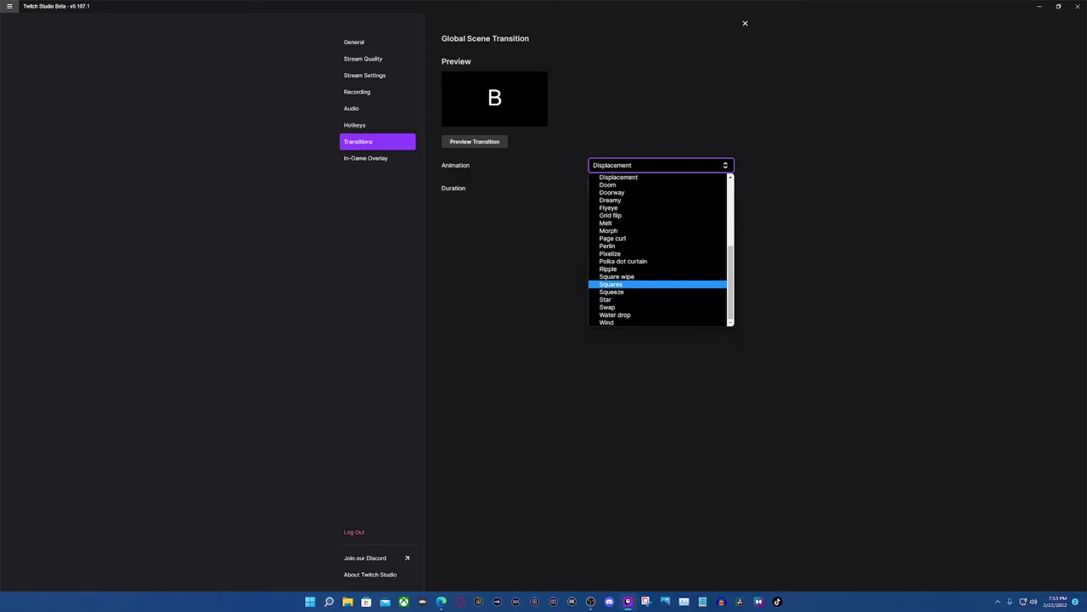
key(Down)
key(Down)
key(Down)
key(Down)
key(Down)
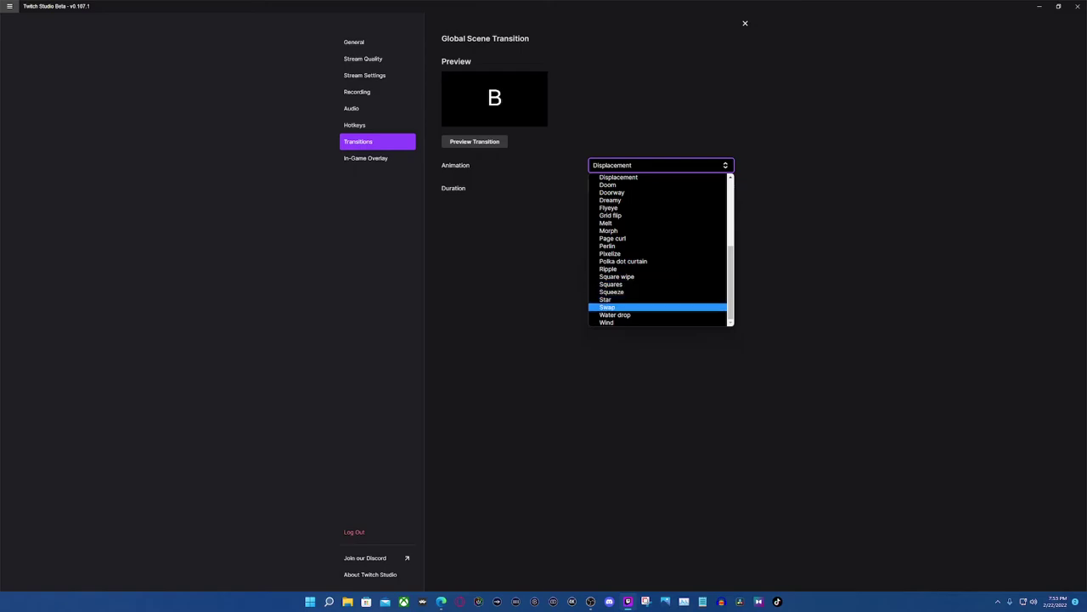
key(Return)
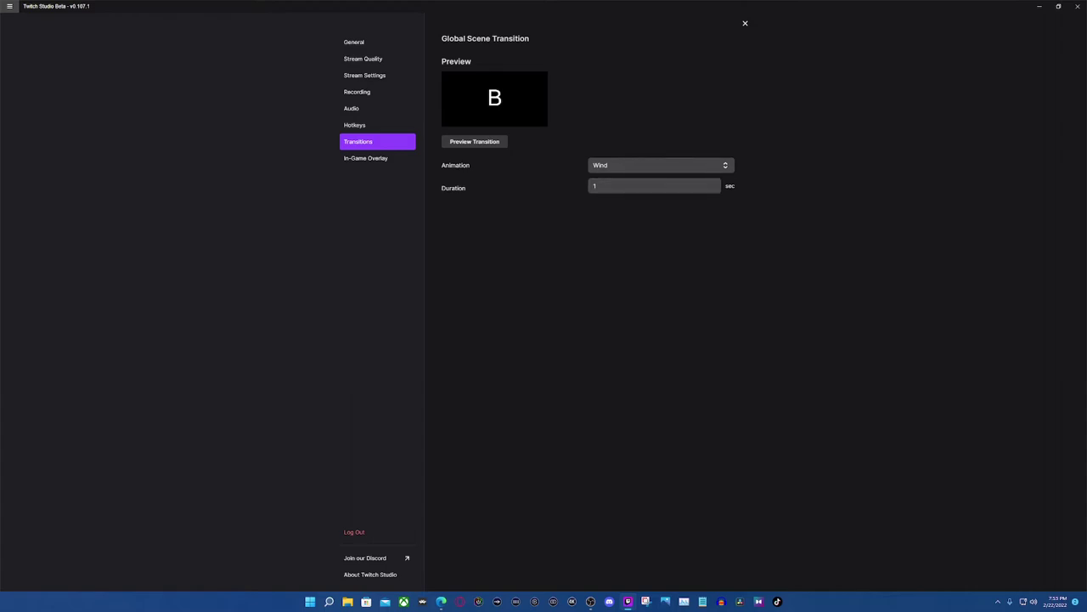
Step: Review the in-game overlay settings, and leave the settings to view the custom Starting Soon and Gameplay scenes
click(366, 158)
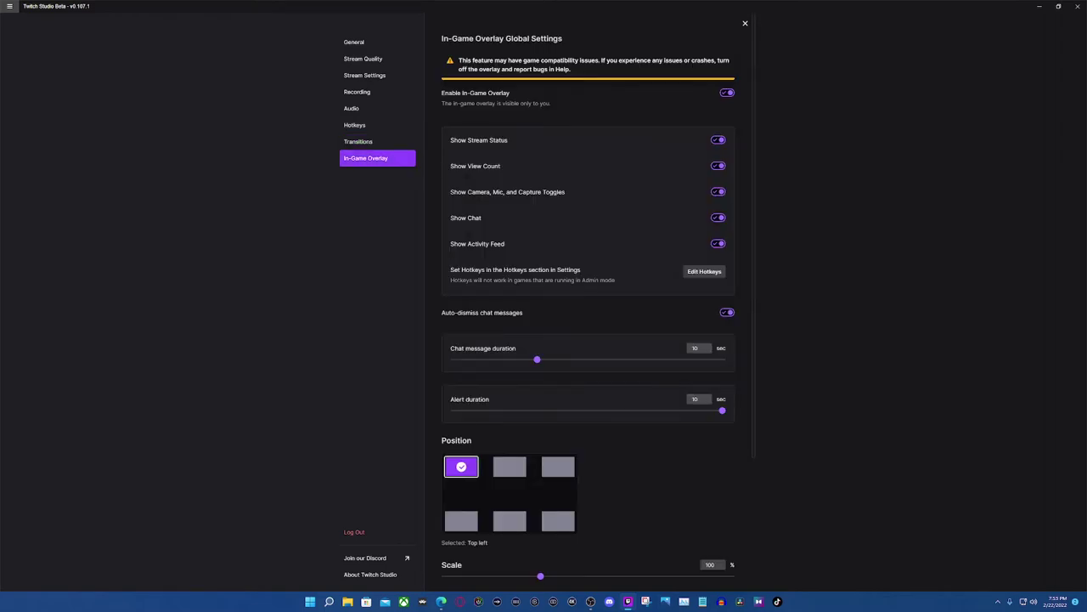
scroll(588, 340, down, 2)
scroll(588, 340, up, 2)
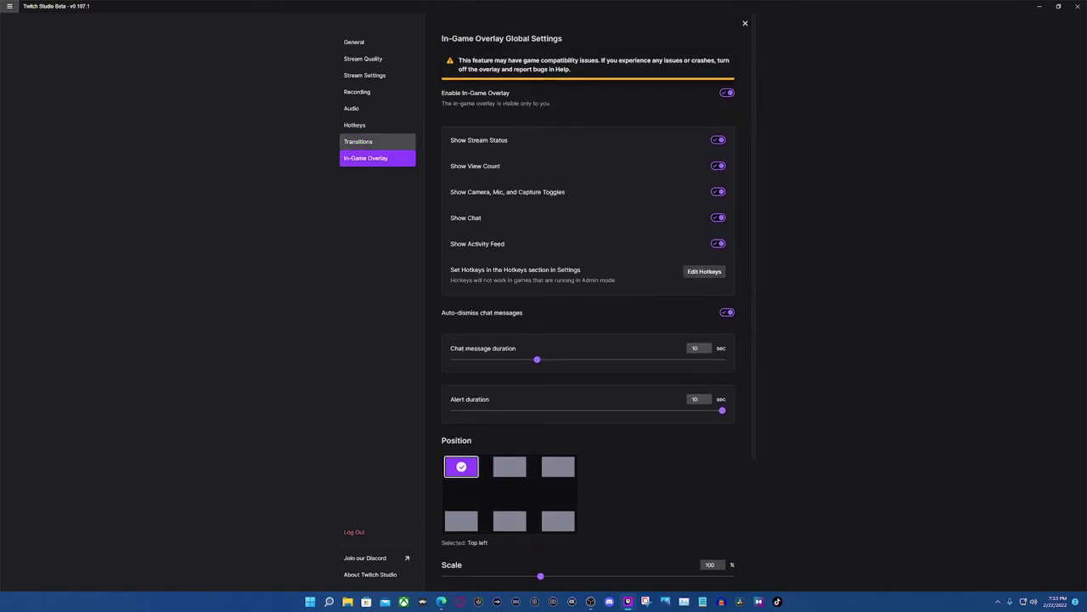
click(745, 23)
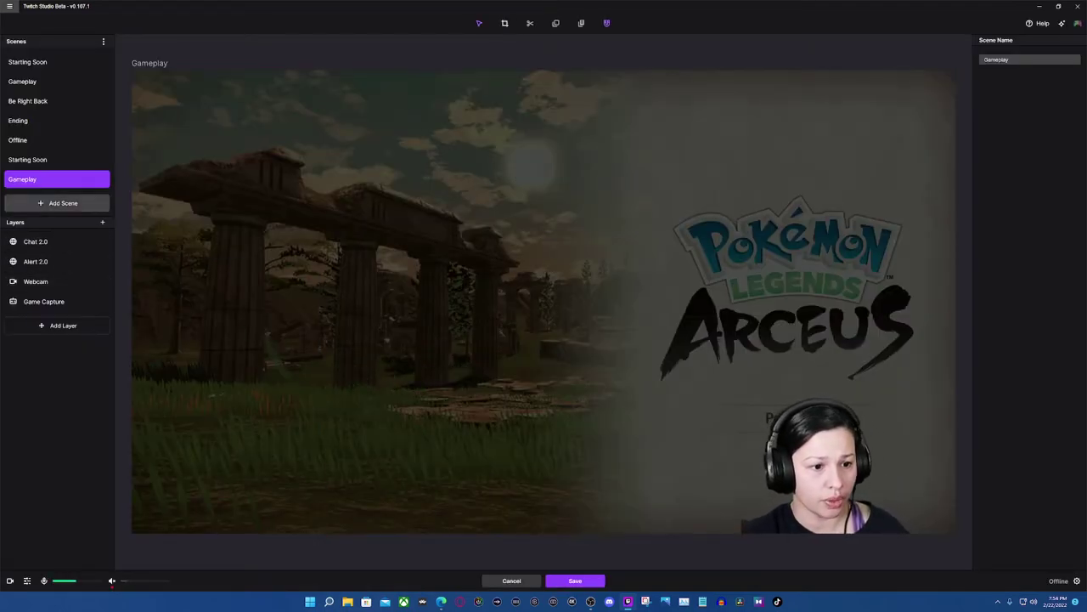
click(34, 160)
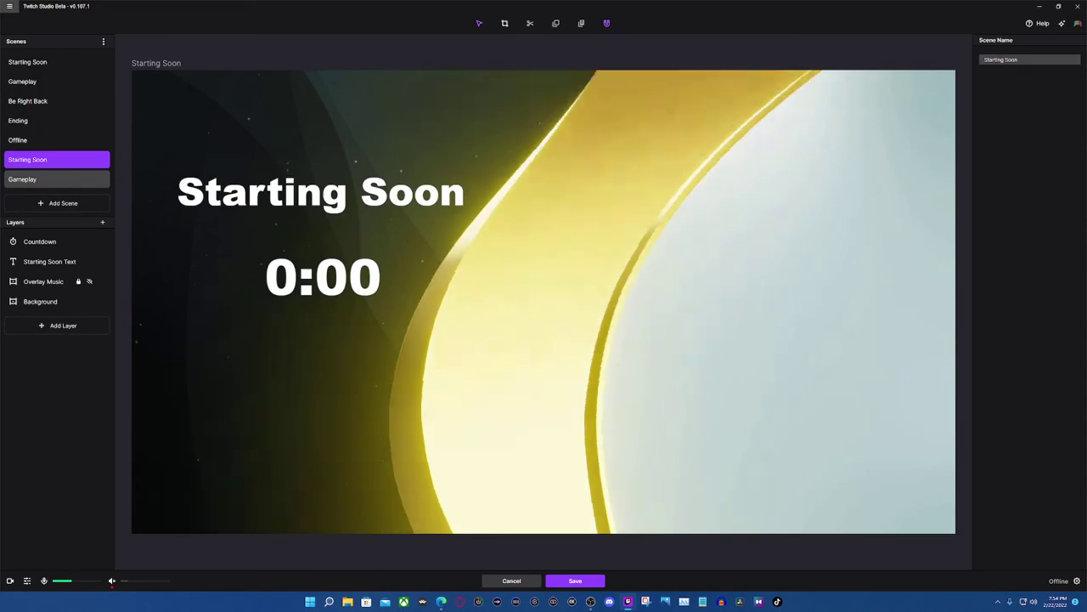
click(34, 179)
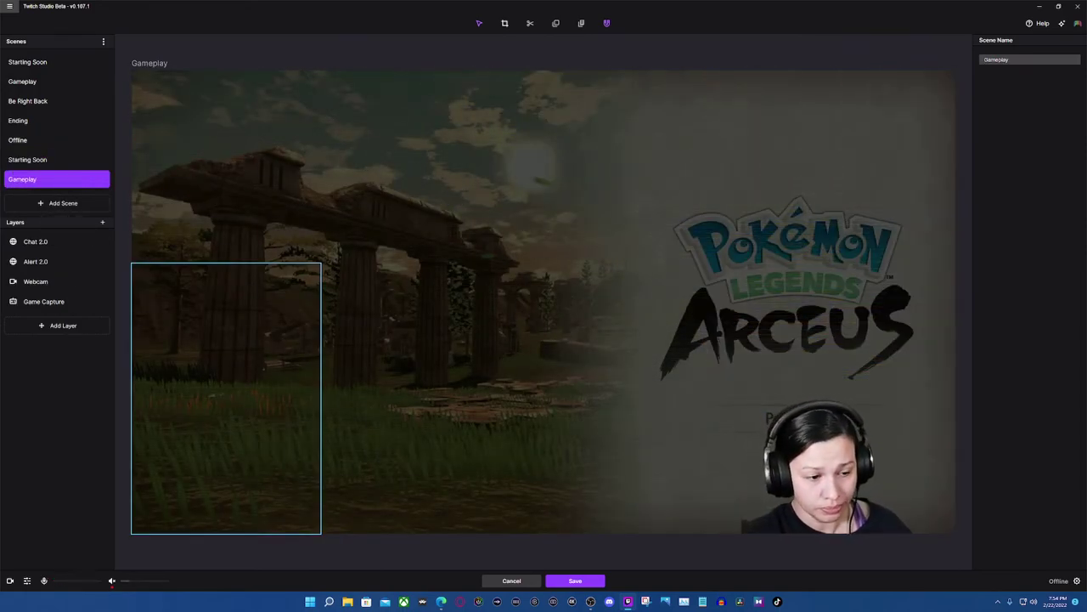
Step: Switch to the Stream Deck app, load the Twitch profile and delete its Welcome website key
click(515, 601)
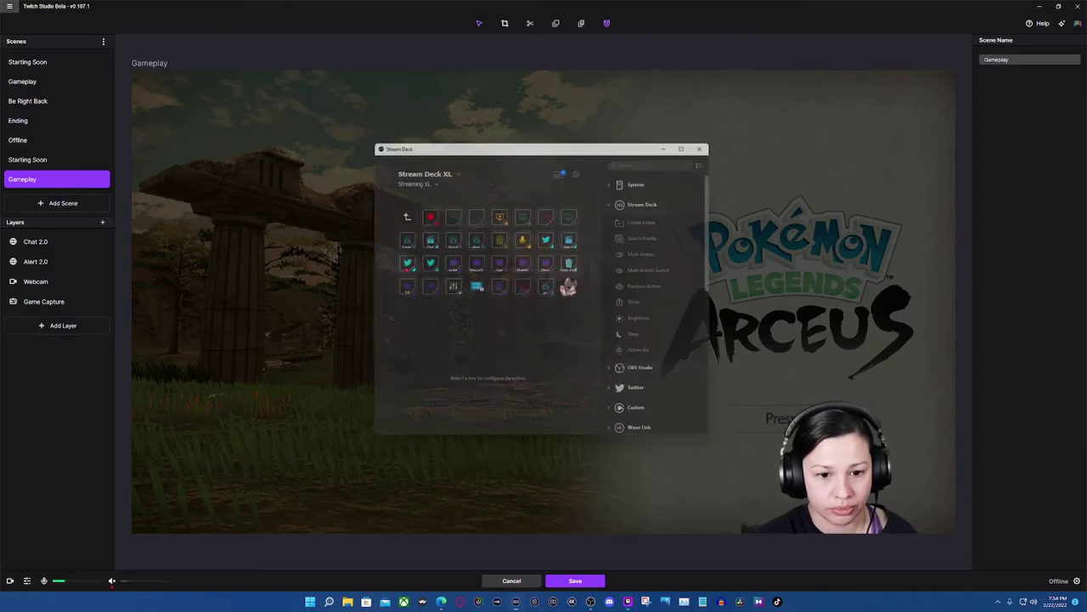
click(411, 178)
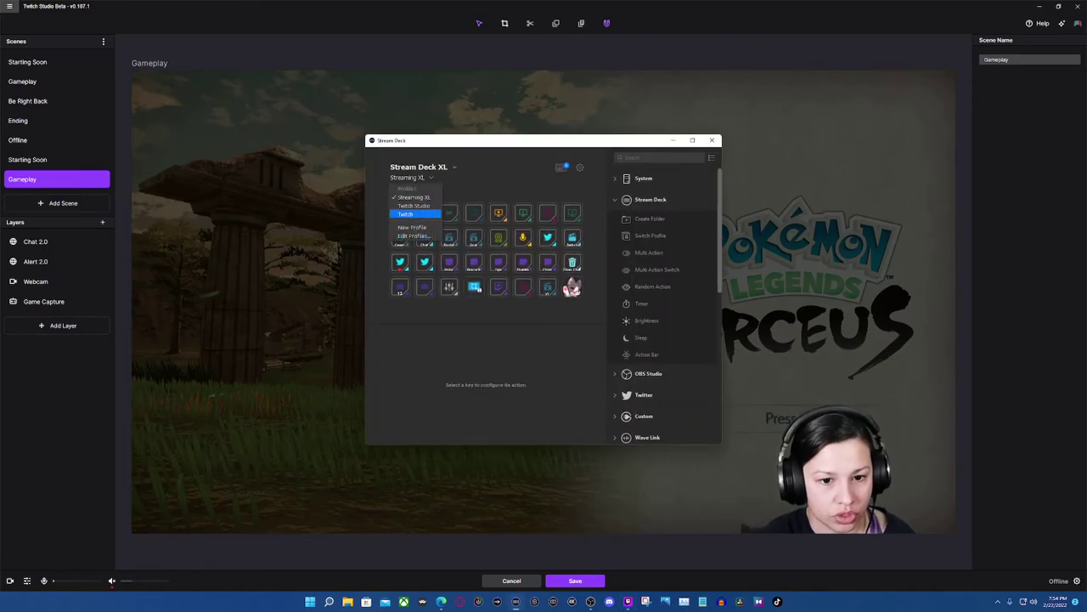
click(408, 214)
click(498, 251)
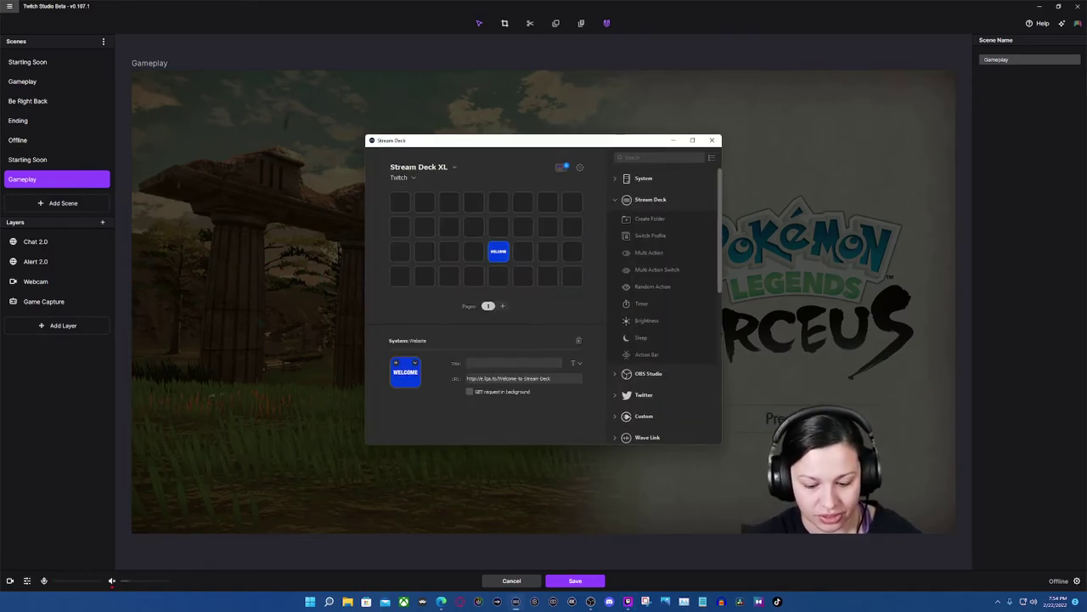
key(Delete)
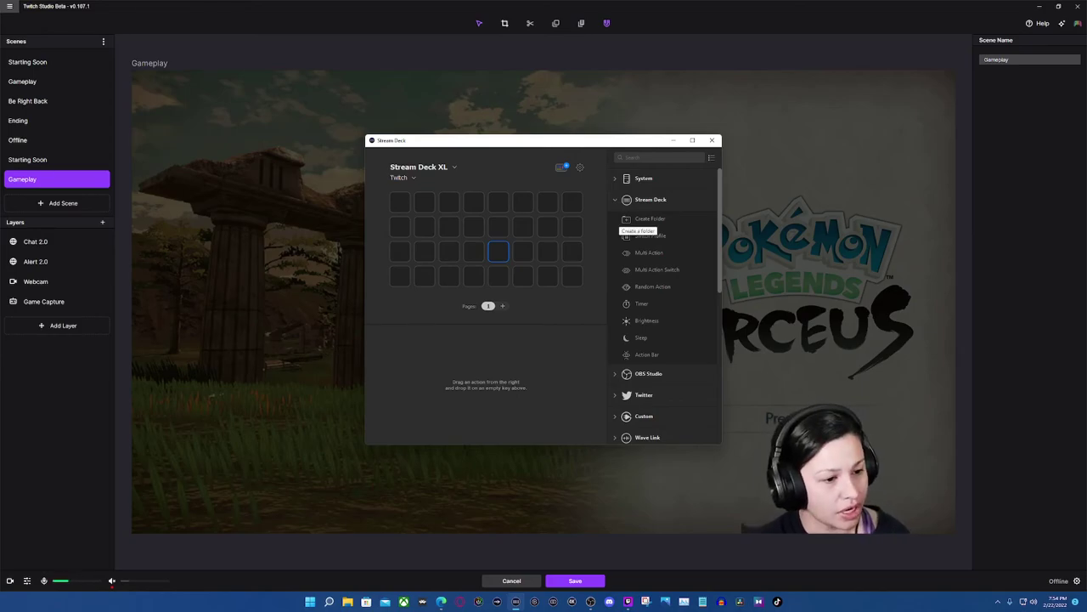
Step: Search the Stream Deck store for "twitch" to check the Twitch Studio plugin, and close the store
click(650, 199)
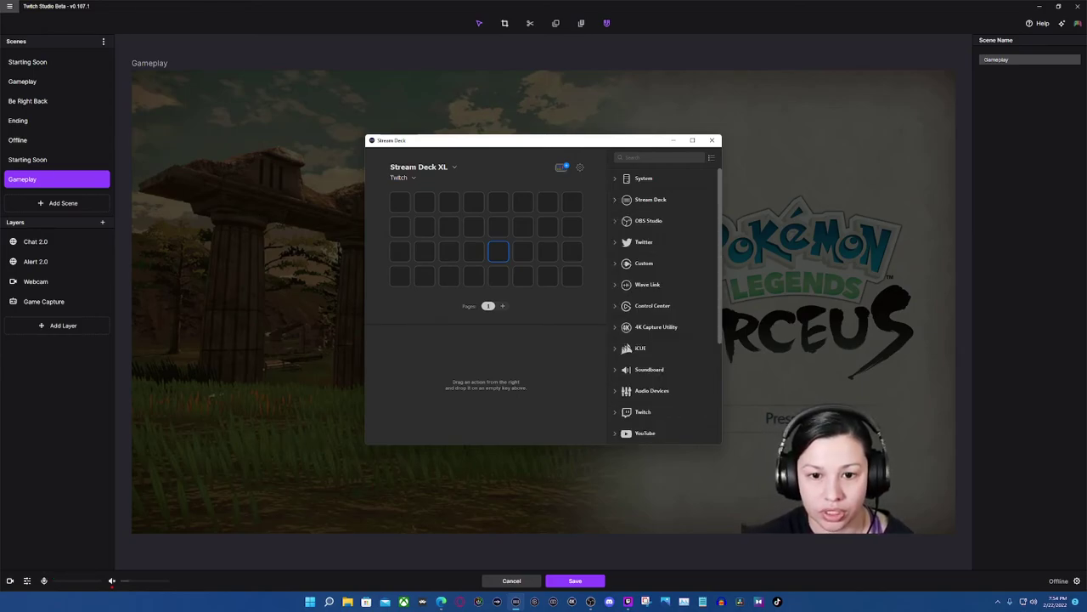
click(562, 168)
text(twil)
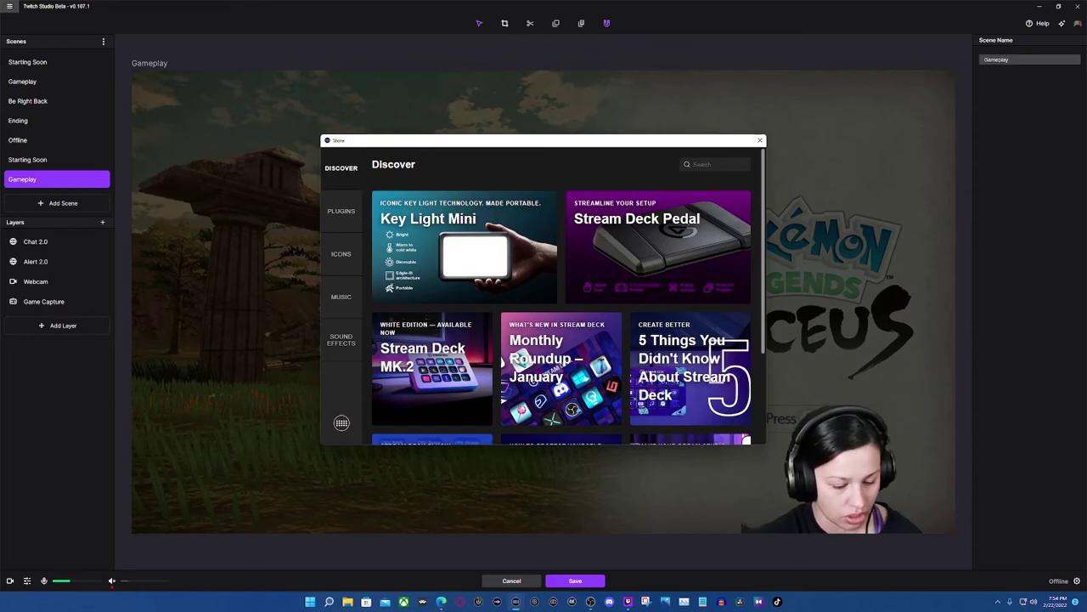
text(ch)
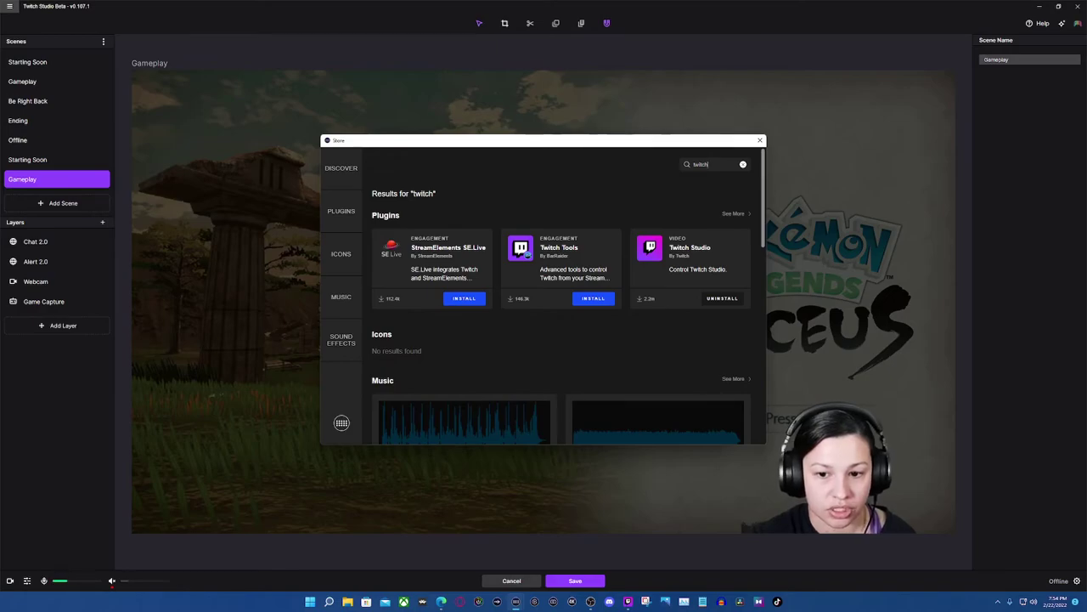
click(760, 140)
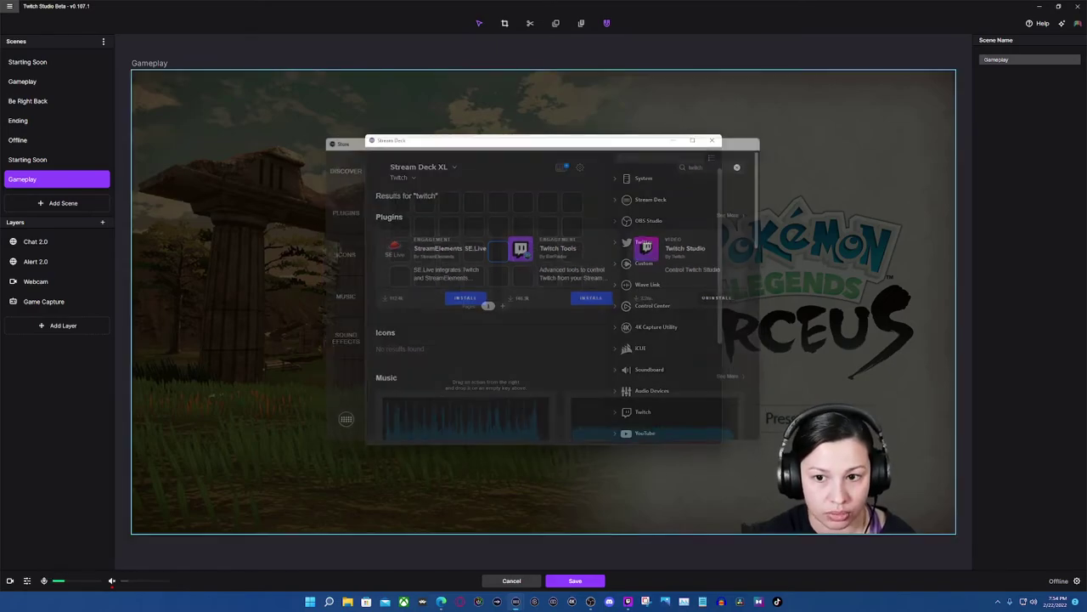
Step: Assign Twitch Studio's Select Scene action to the first key, using the last Starting Soon scene in the list
scroll(662, 306, down, 5)
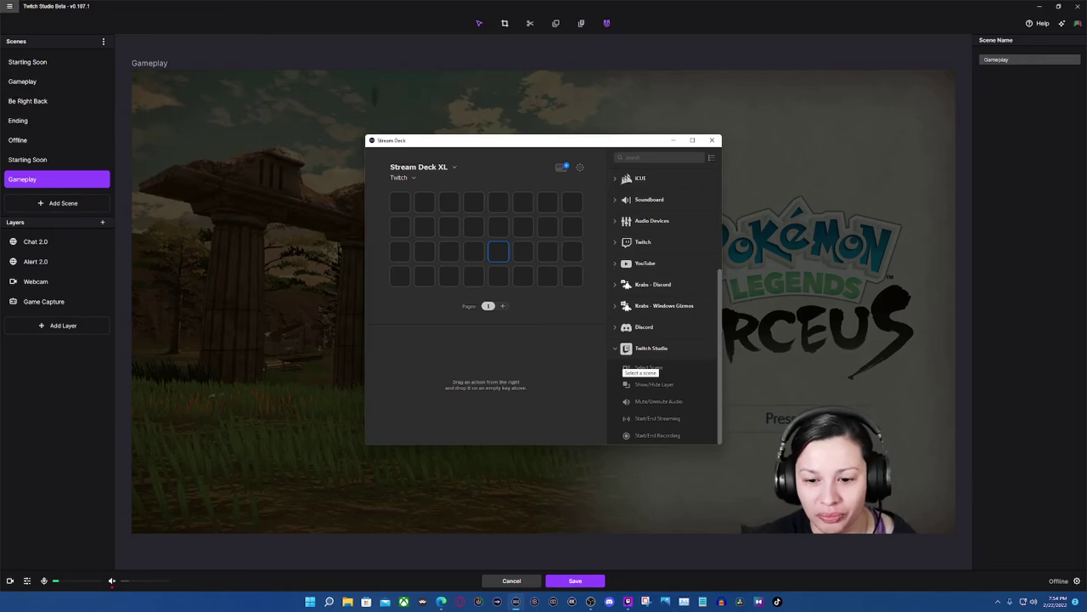
drag(636, 367, 401, 204)
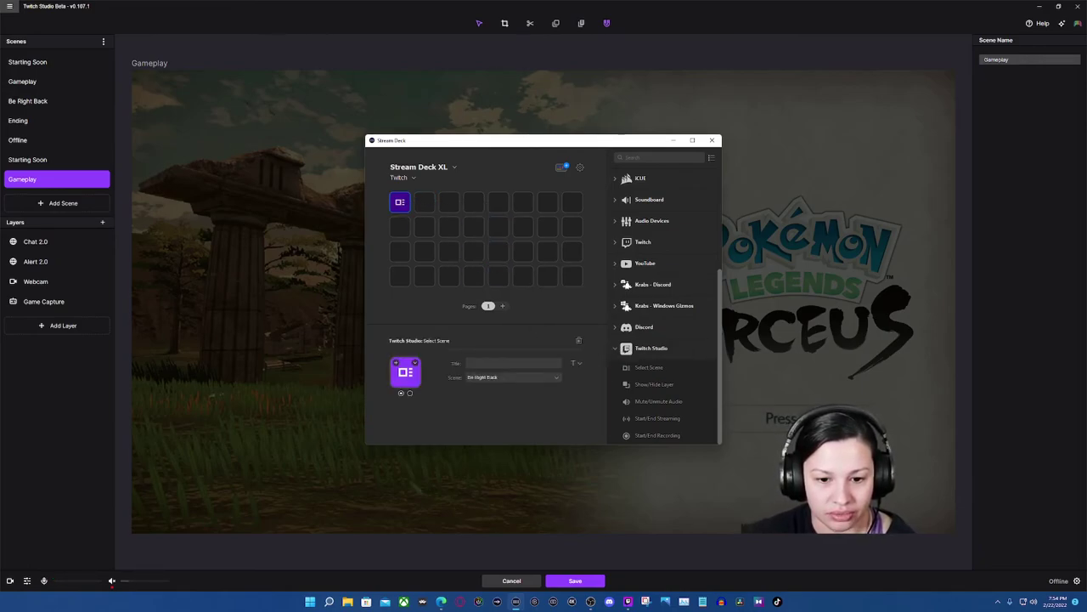
click(513, 378)
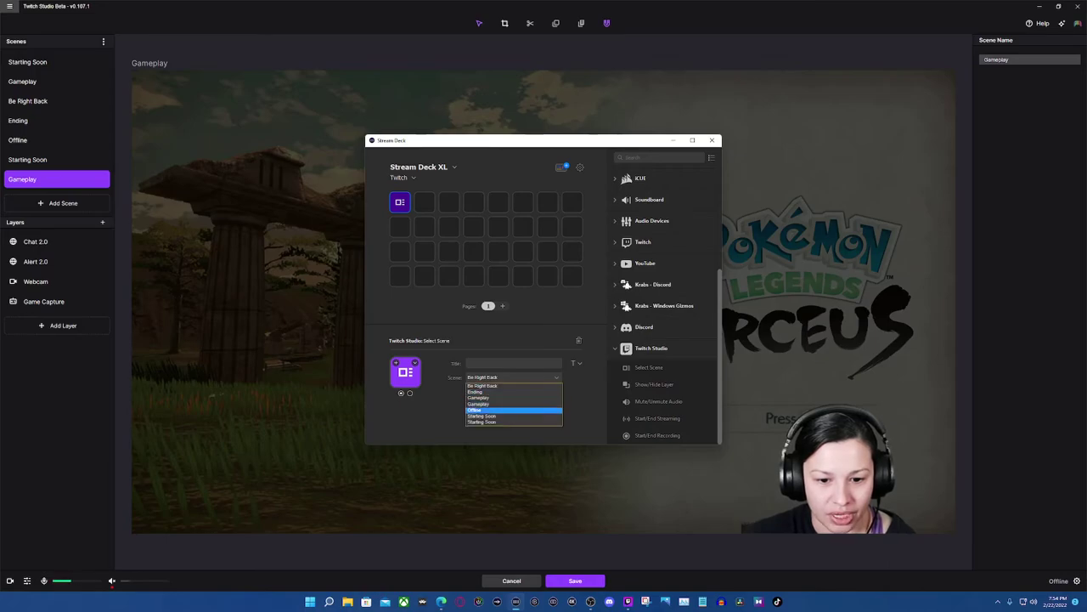
click(503, 421)
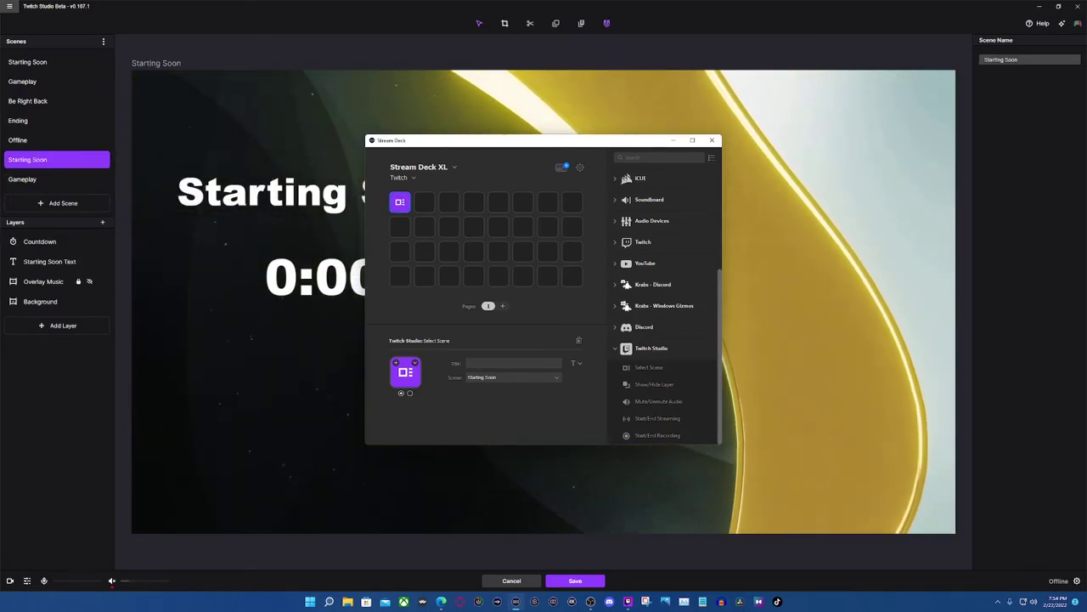
Step: Assign Twitch Studio's Select Scene action to the second key, using the first Gameplay scene in the list
drag(649, 368, 425, 202)
click(513, 377)
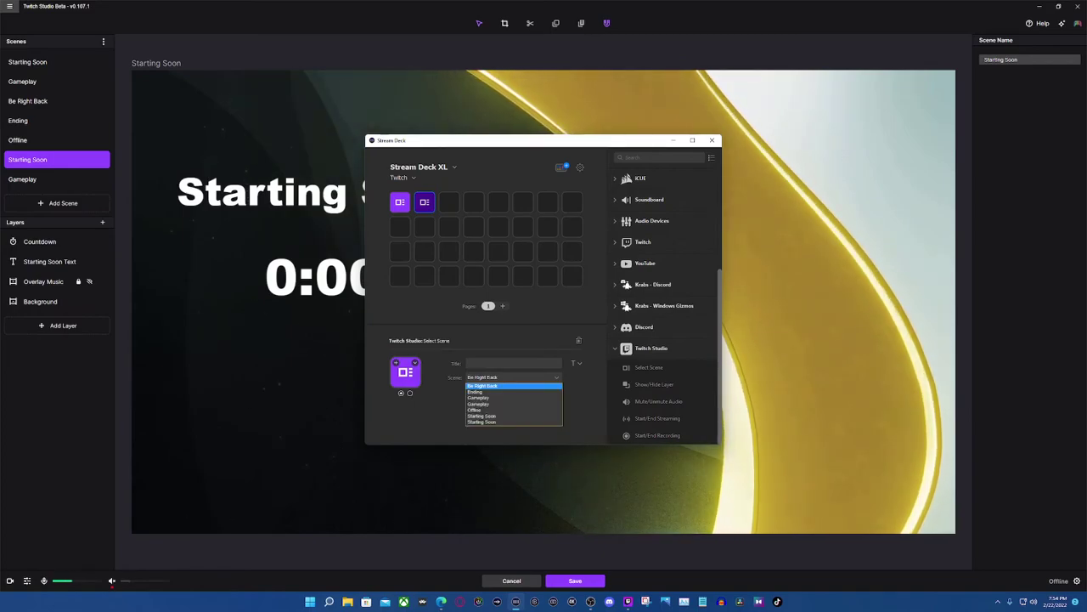
click(513, 404)
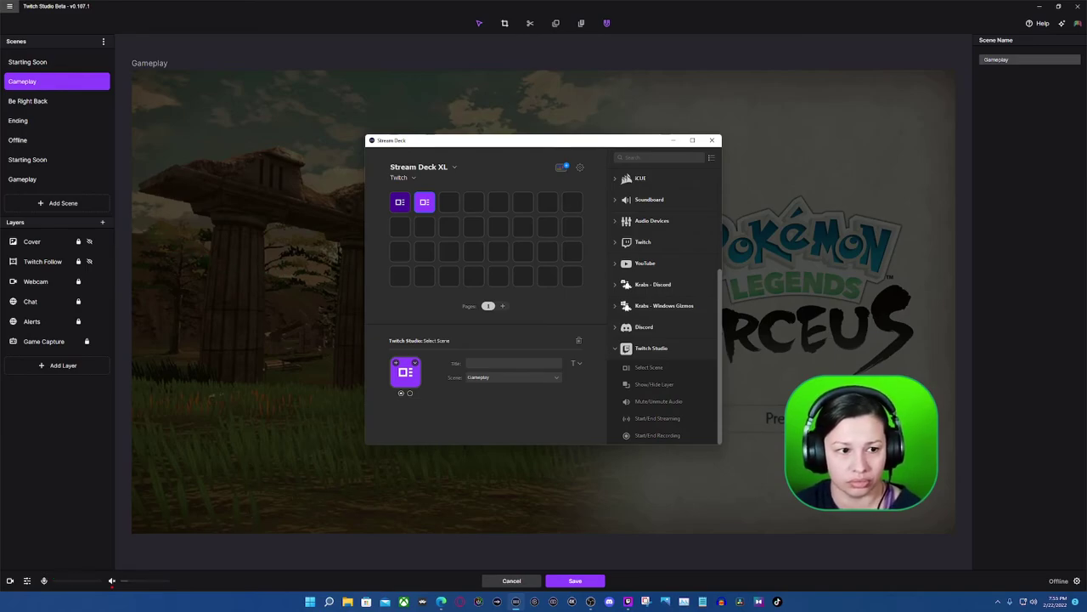
click(513, 377)
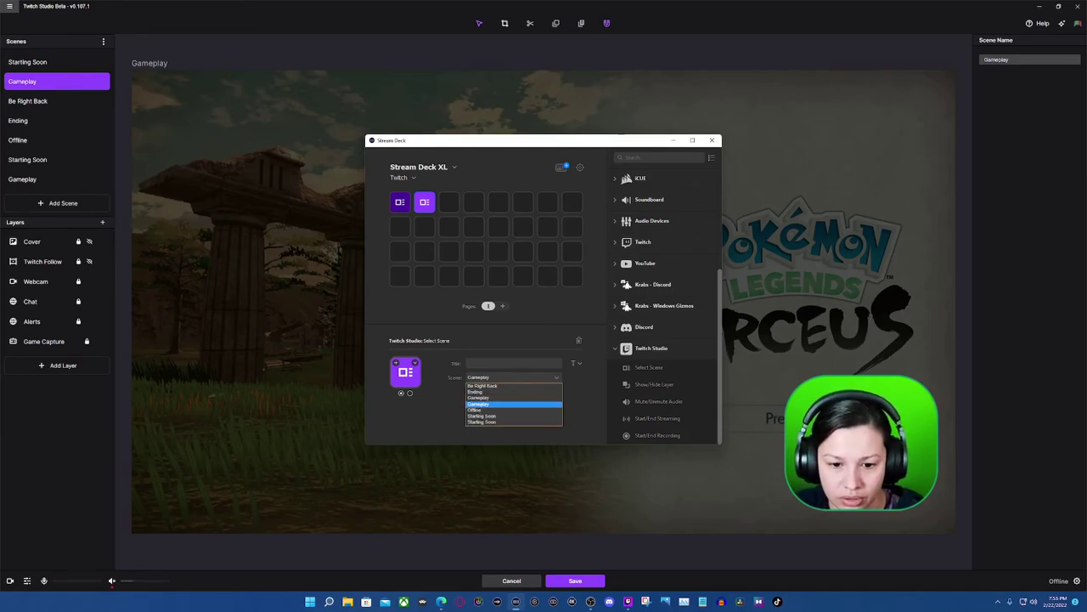
click(513, 397)
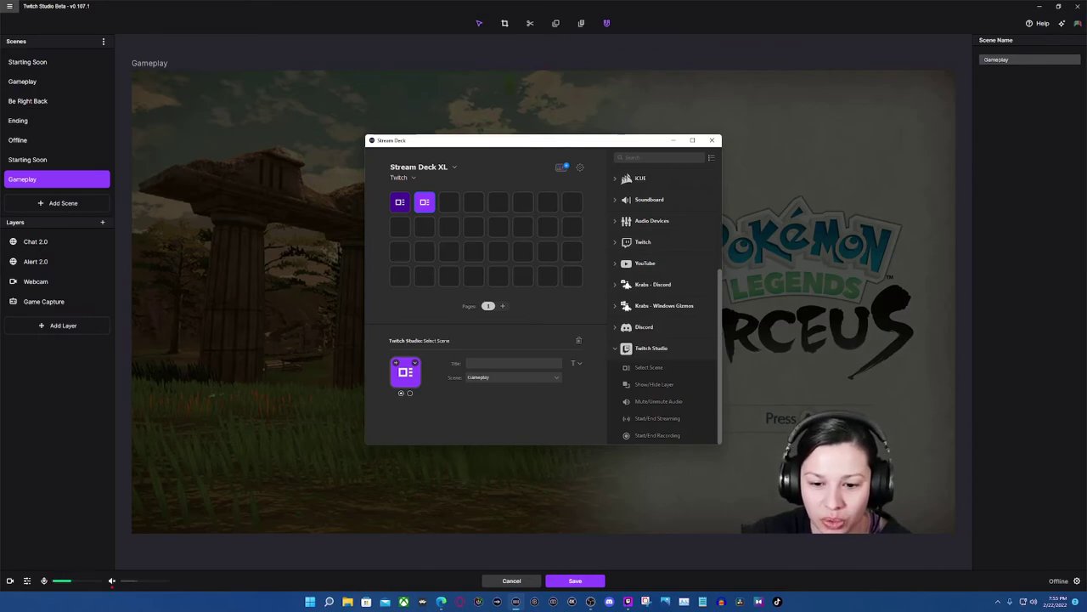
Step: Assign the Mute/Unmute Audio action to the first key of the second row, choosing the first audio source
drag(659, 401, 399, 226)
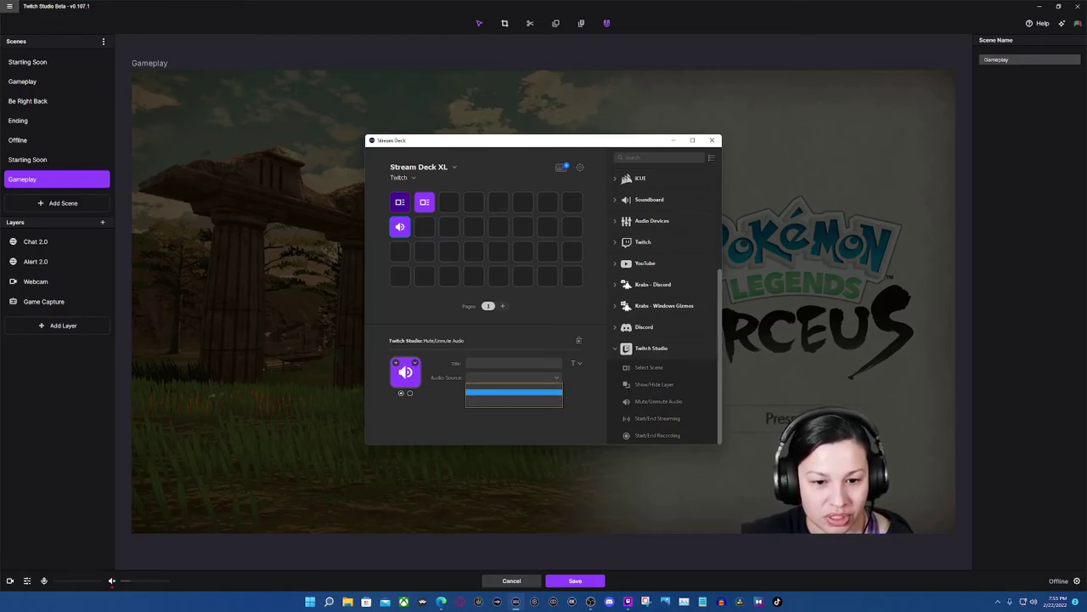
click(514, 393)
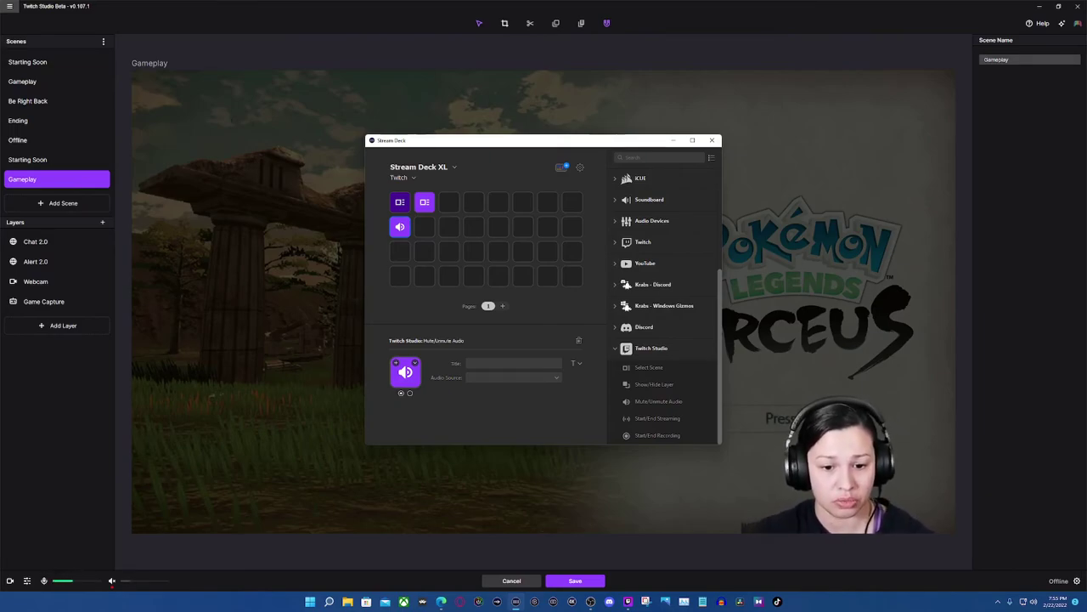
click(514, 378)
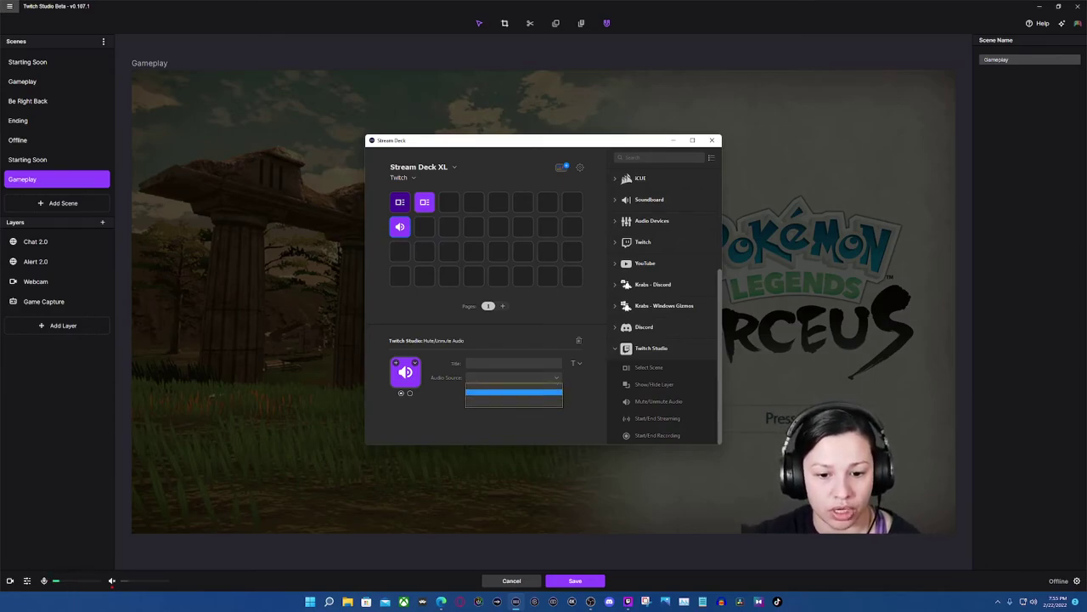
click(514, 386)
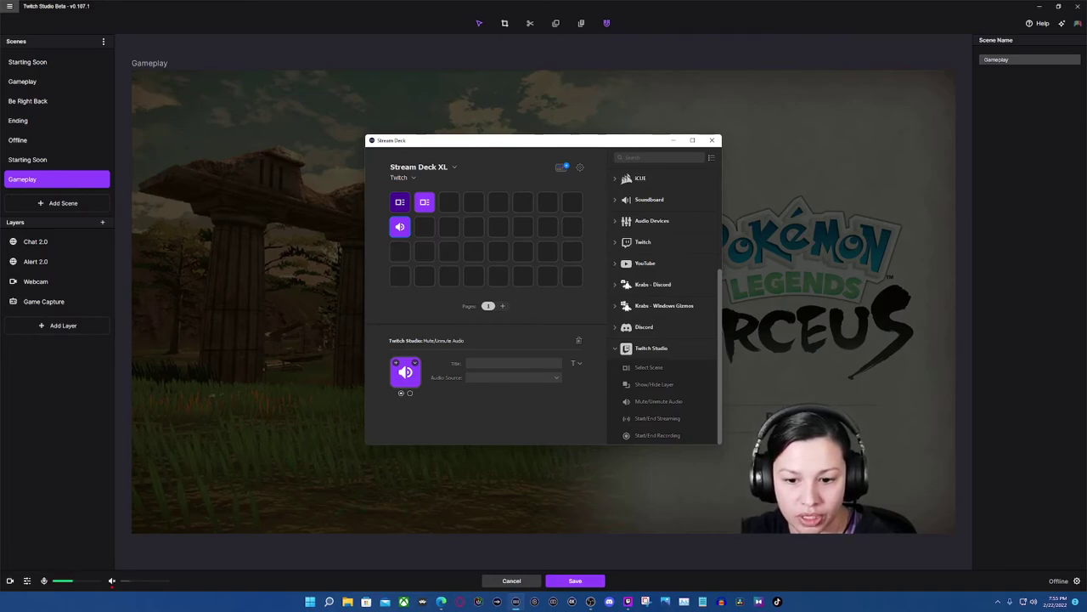
Step: Try Mute/Unmute Audio on the second key of the second row with several audio sources, and delete that key
drag(650, 402, 425, 229)
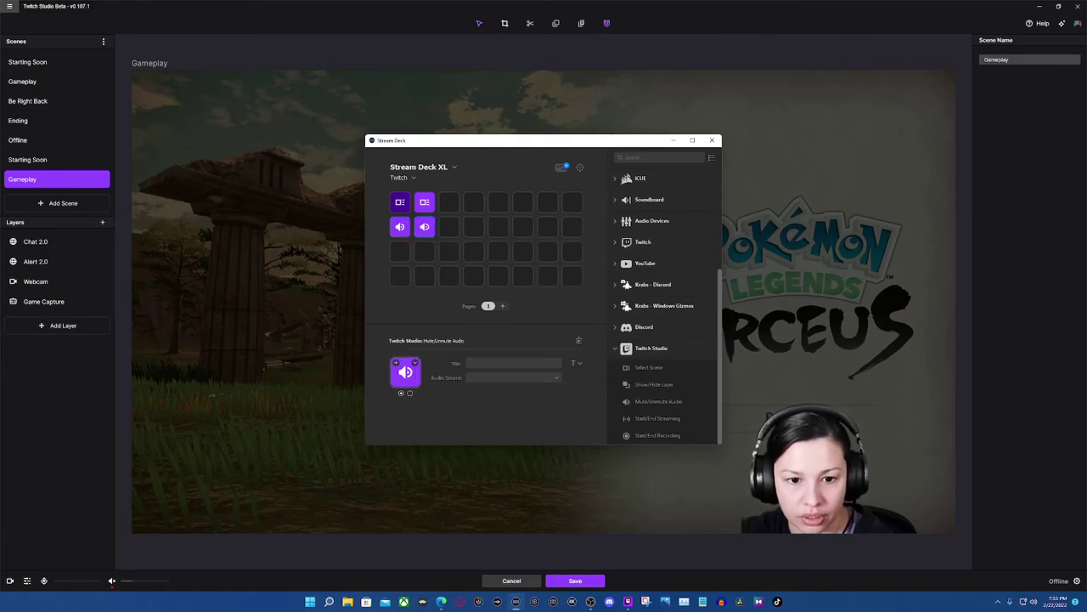
click(514, 378)
click(514, 403)
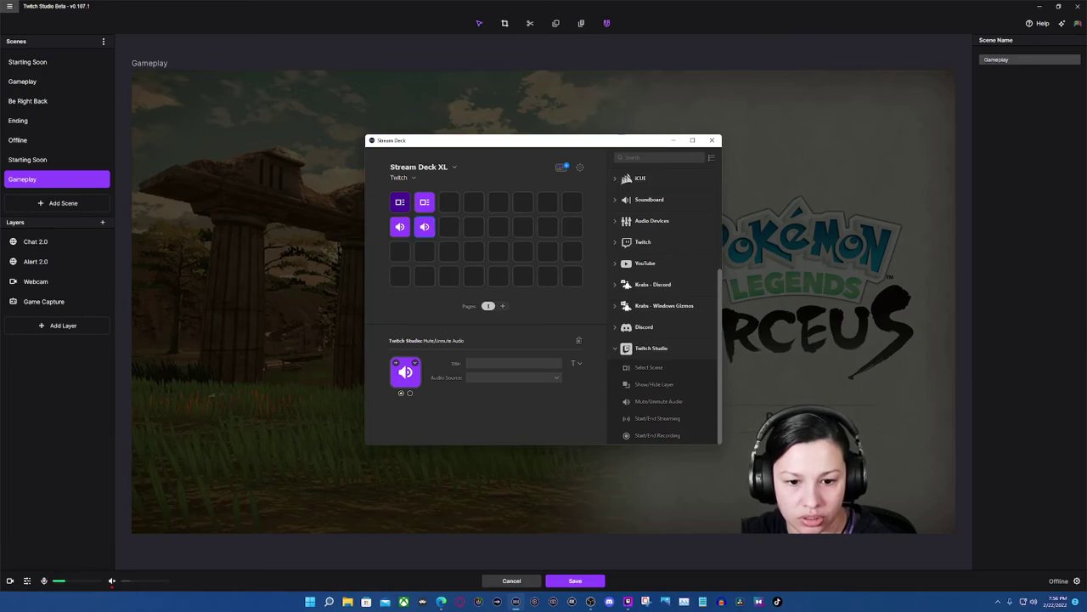
click(513, 377)
click(513, 398)
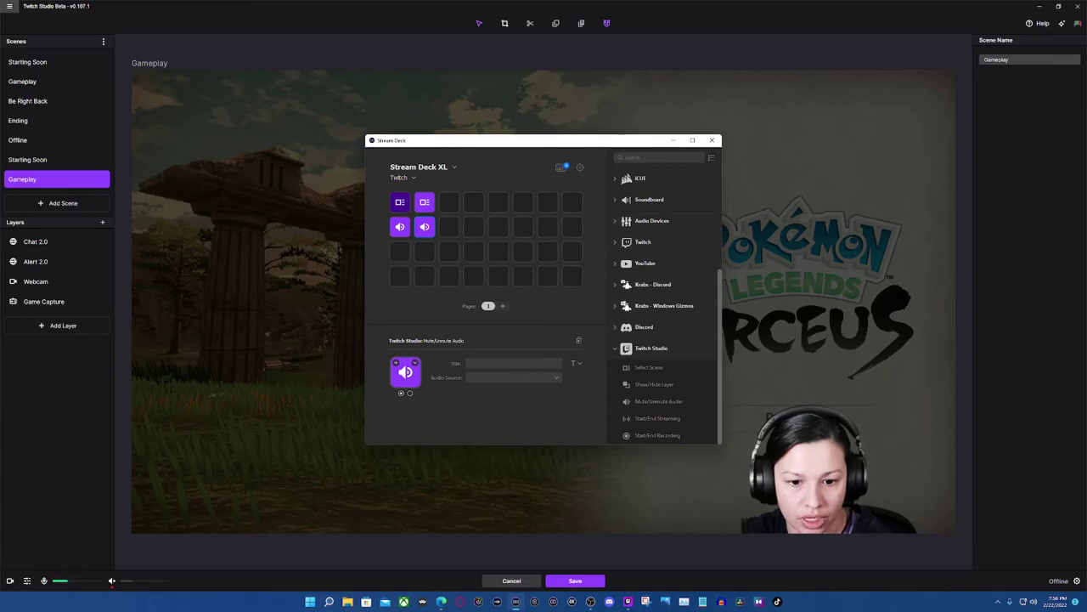
click(514, 377)
click(513, 391)
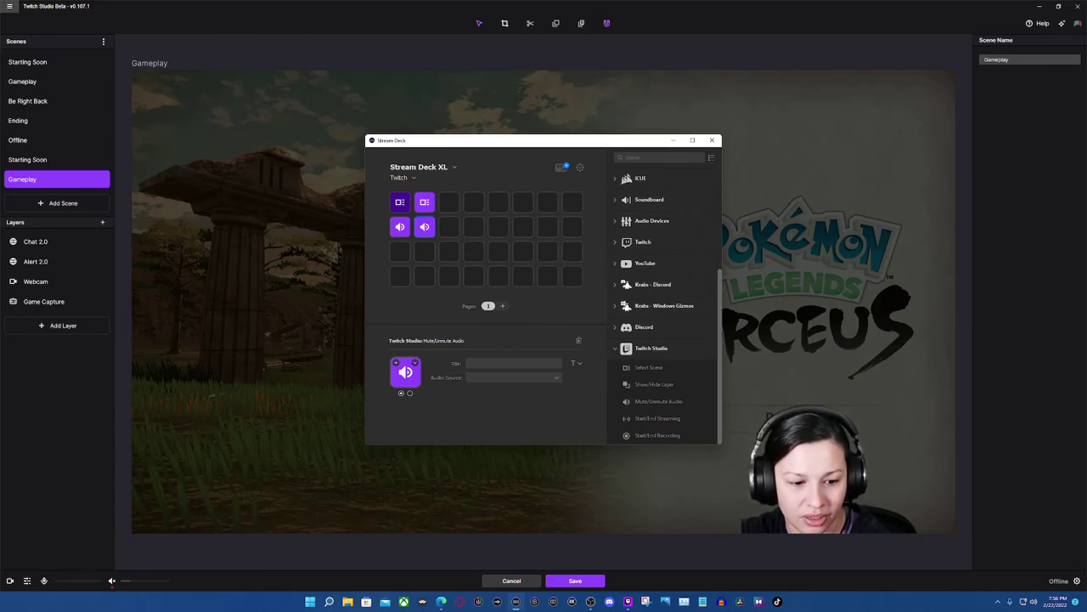
right_click(428, 231)
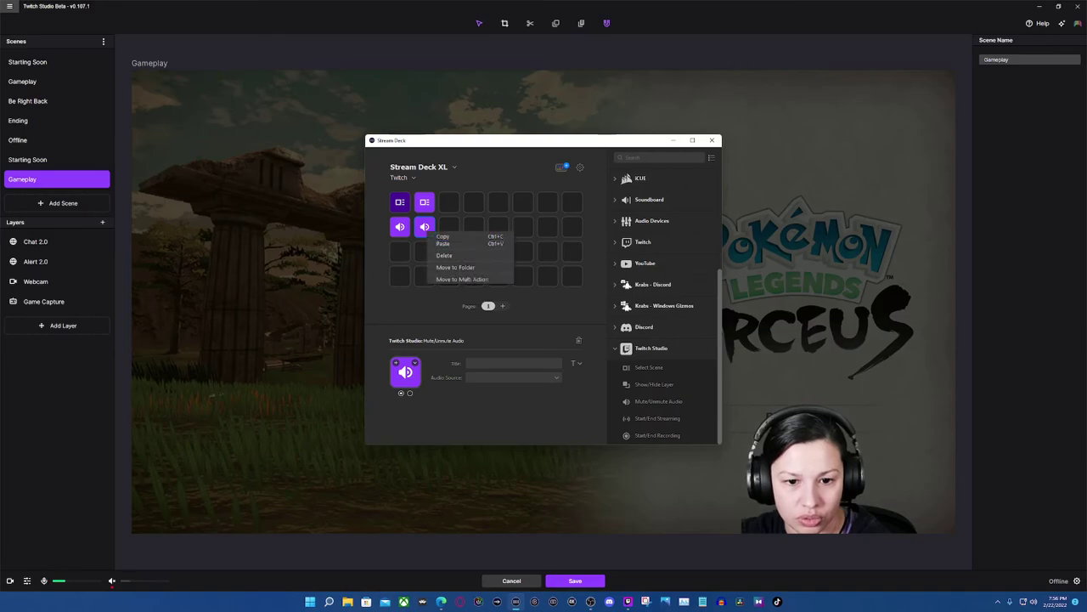
click(445, 256)
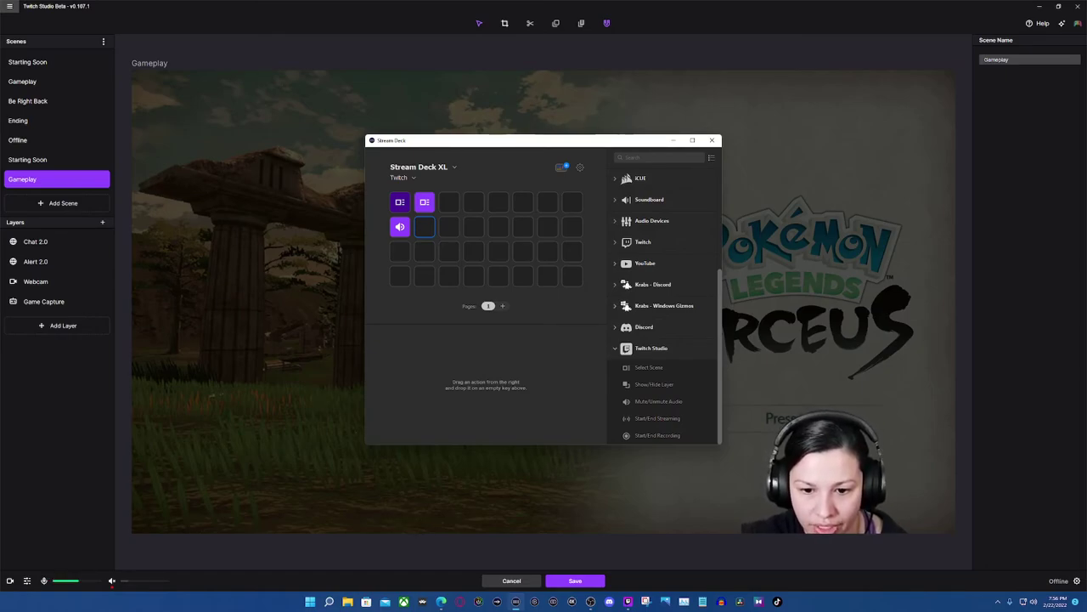
Step: Assign Show/Hide Layer to the third key, targeting the Webcam layer of the first Gameplay scene in the list
drag(654, 384, 449, 202)
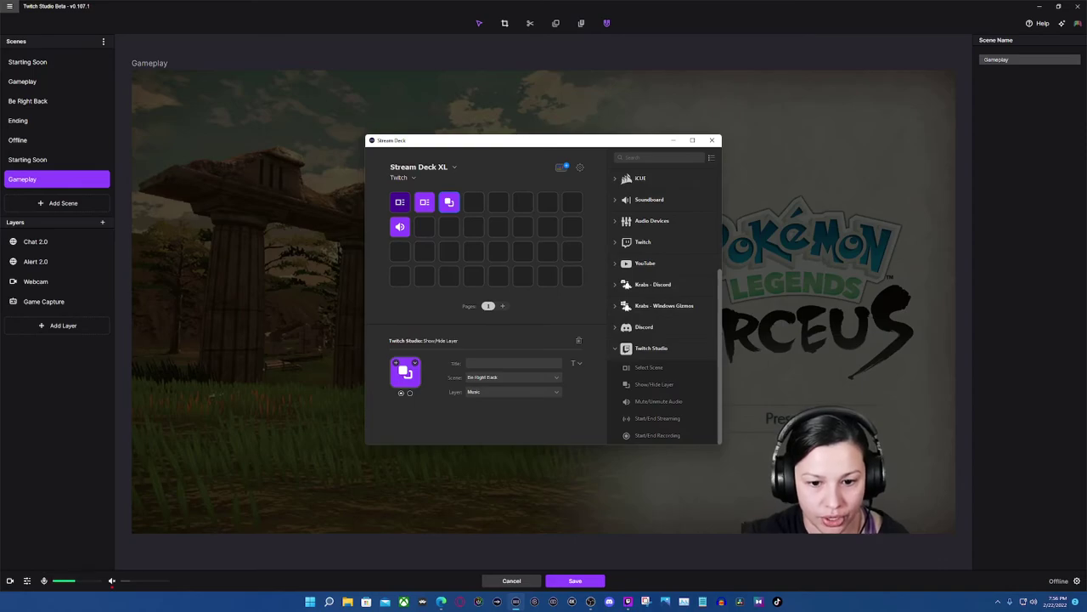
click(513, 377)
click(513, 397)
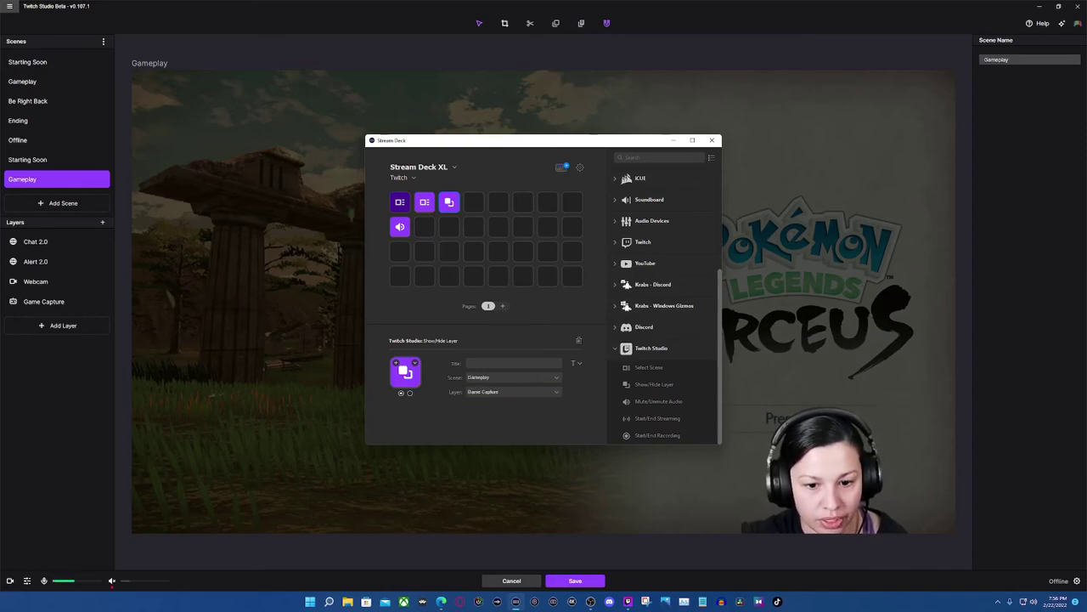
click(513, 391)
click(501, 413)
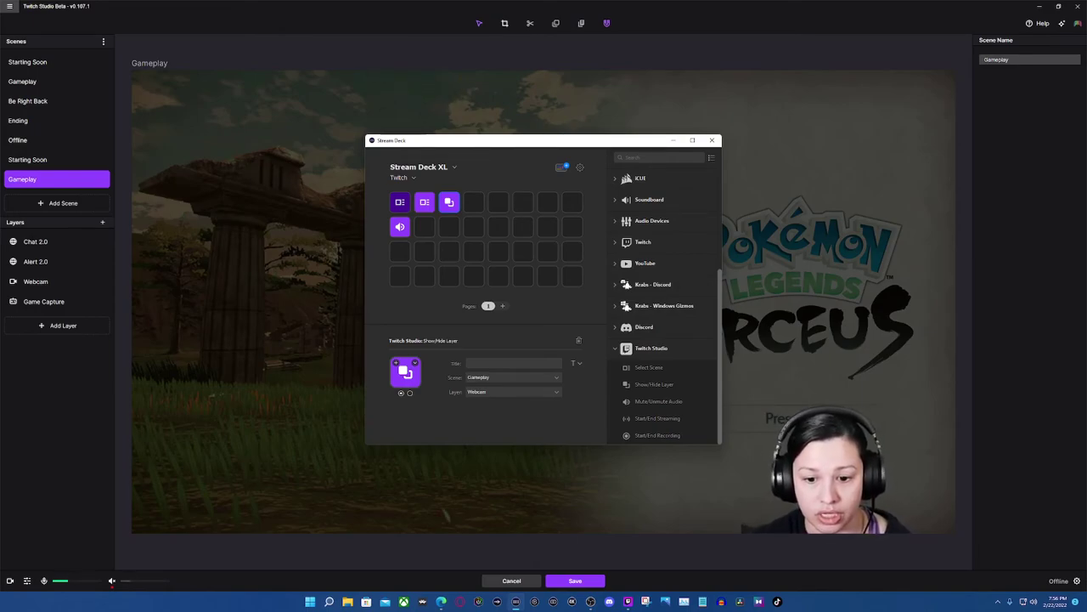
Step: Assign Start/End Recording to the fourth key and Start/End Streaming to the fifth key
drag(657, 435, 474, 203)
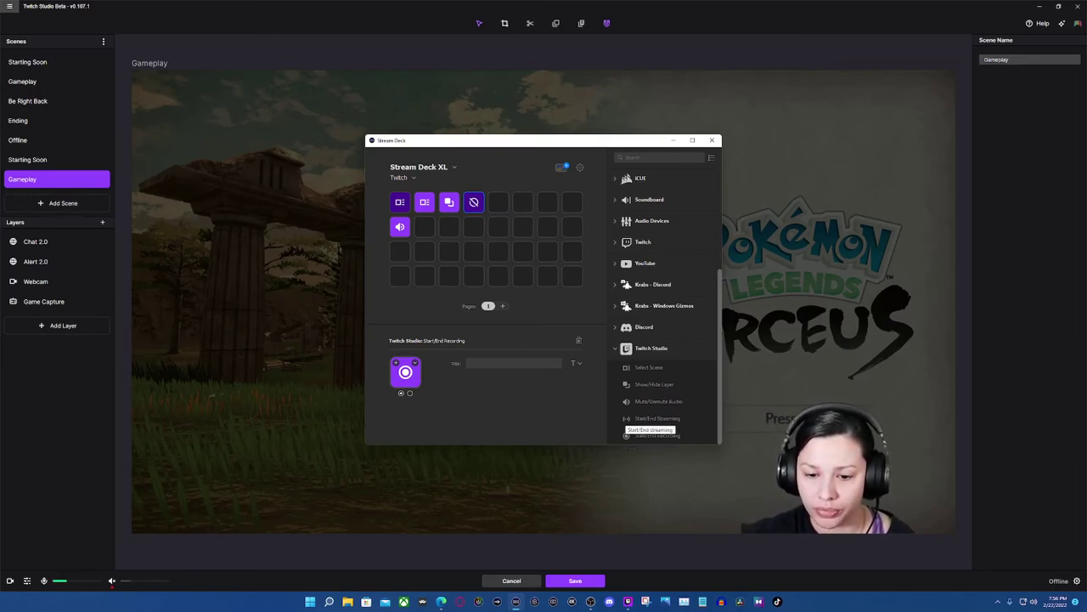
drag(654, 419, 498, 201)
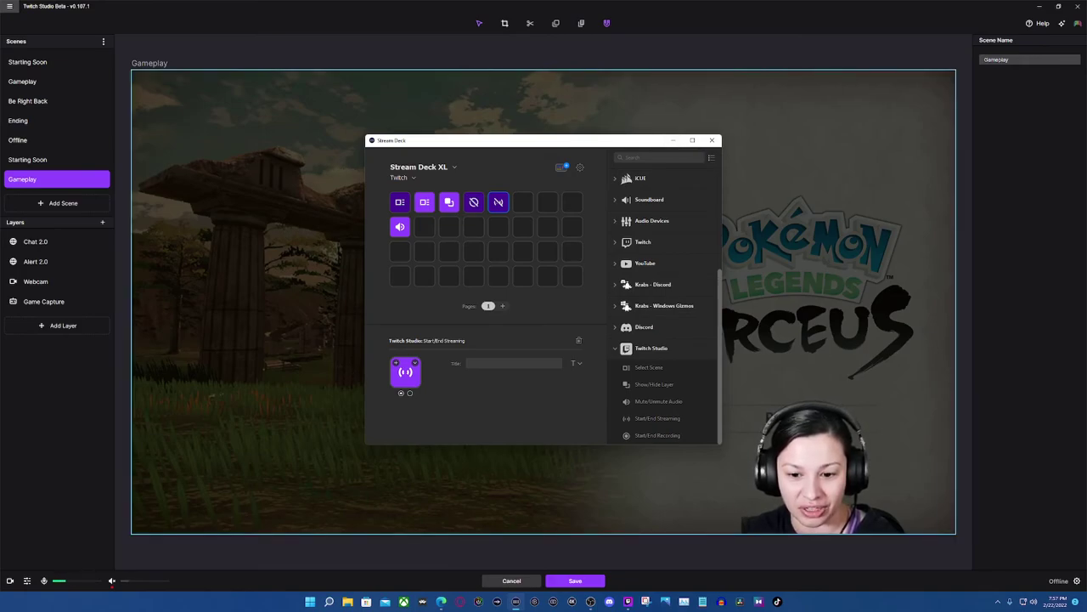
scroll(664, 306, up, 5)
scroll(664, 306, down, 5)
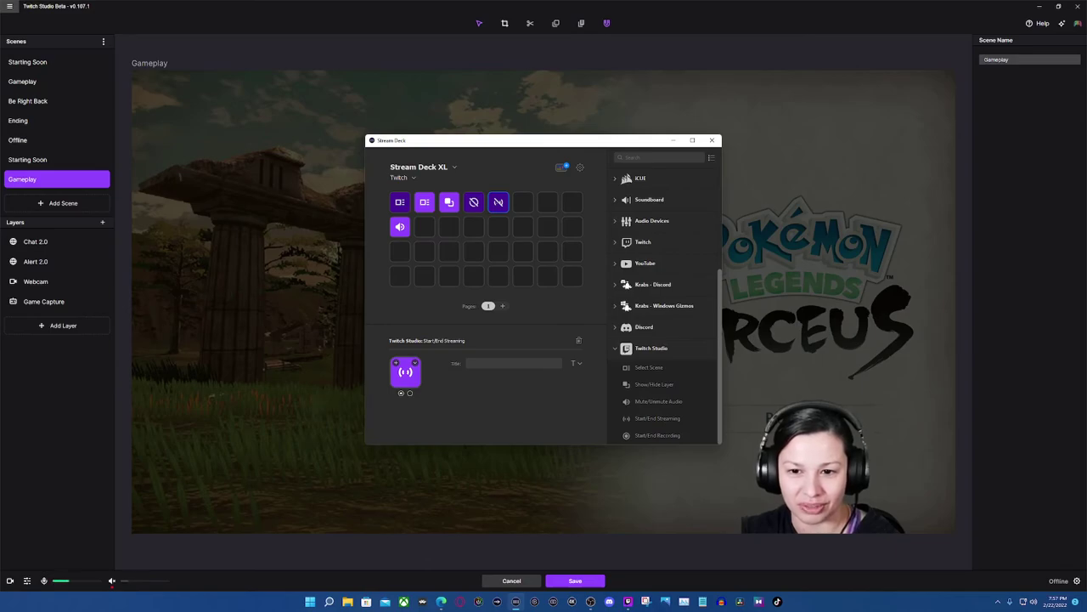
Step: Try Show/Hide Layer on the sixth key, checking the layers of both Gameplay scenes, and delete that key
drag(593, 143, 512, 172)
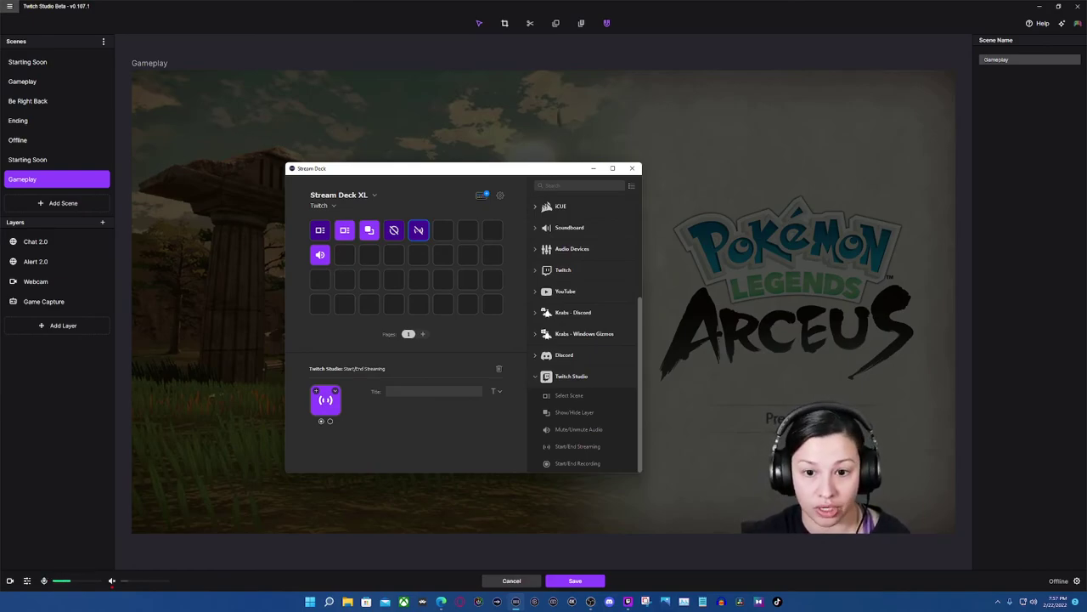
drag(558, 173, 466, 216)
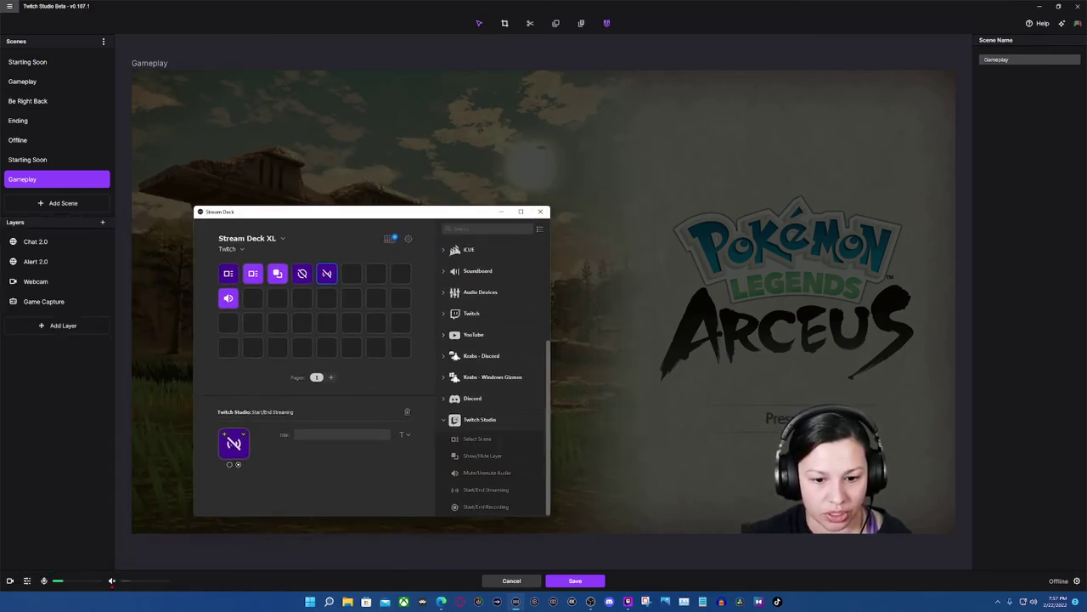
drag(481, 456, 351, 273)
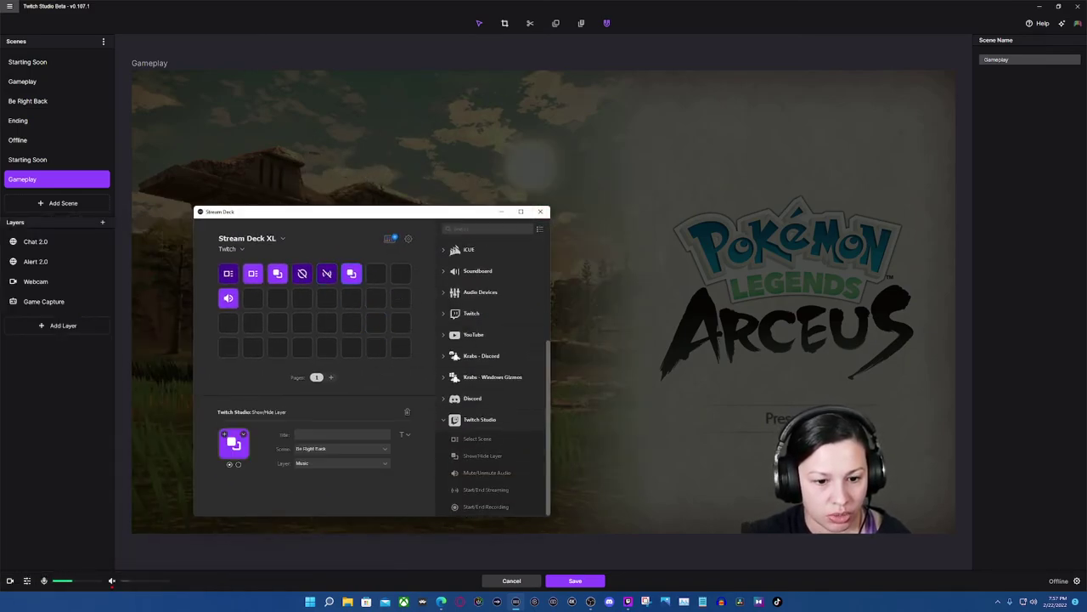
click(342, 449)
click(327, 470)
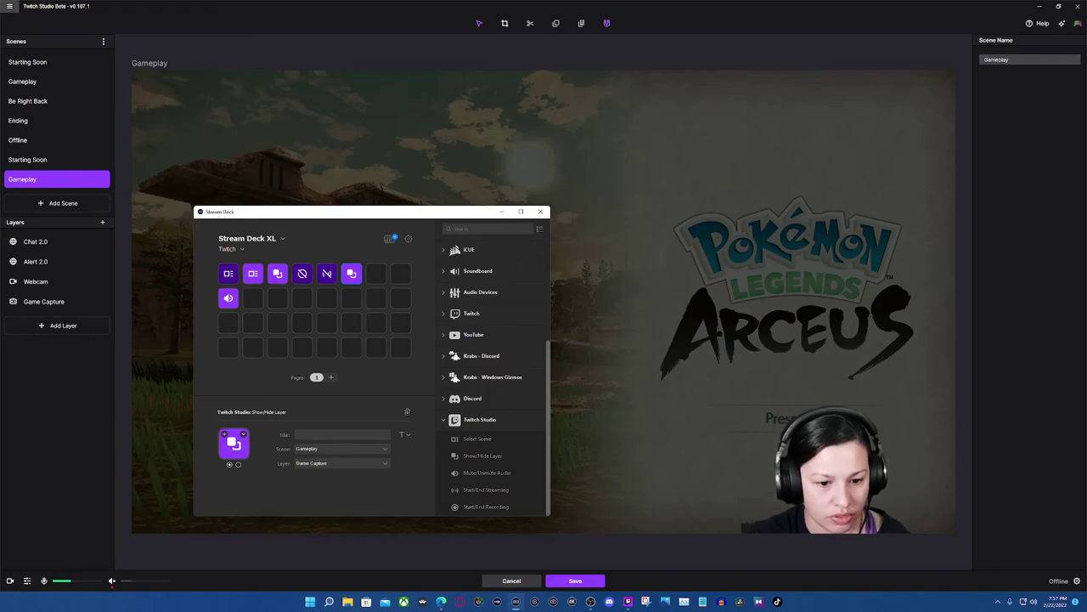
click(342, 463)
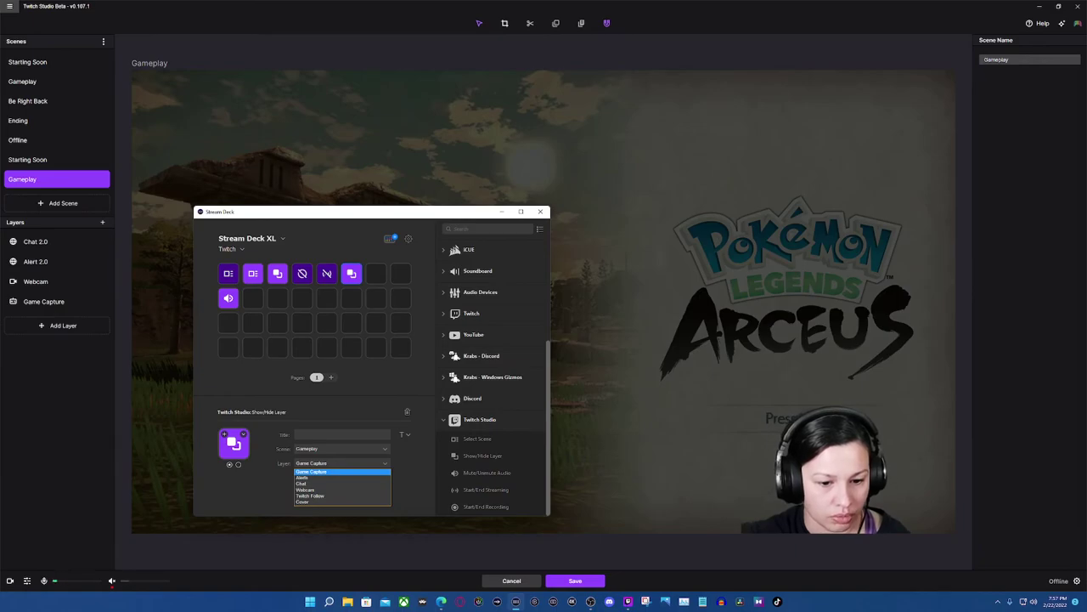
click(327, 472)
click(342, 449)
click(327, 475)
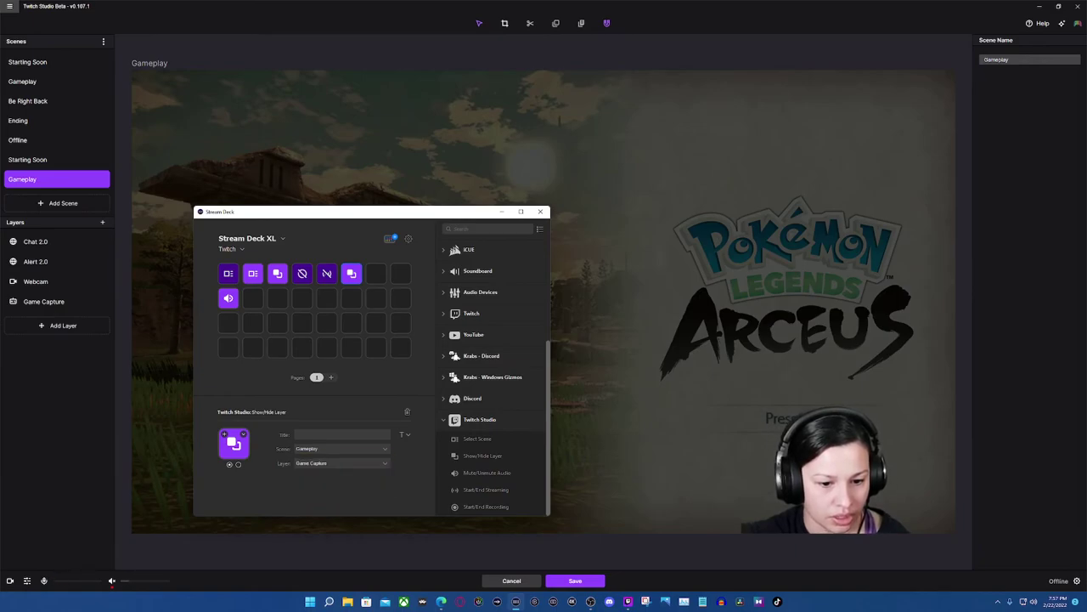
click(340, 463)
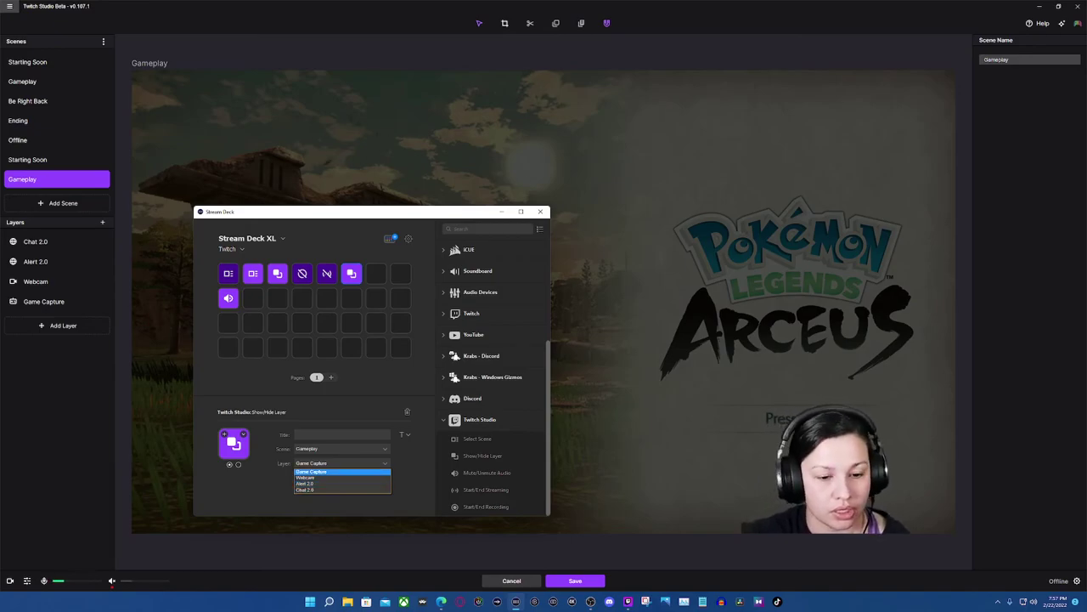
click(340, 472)
right_click(351, 274)
click(351, 322)
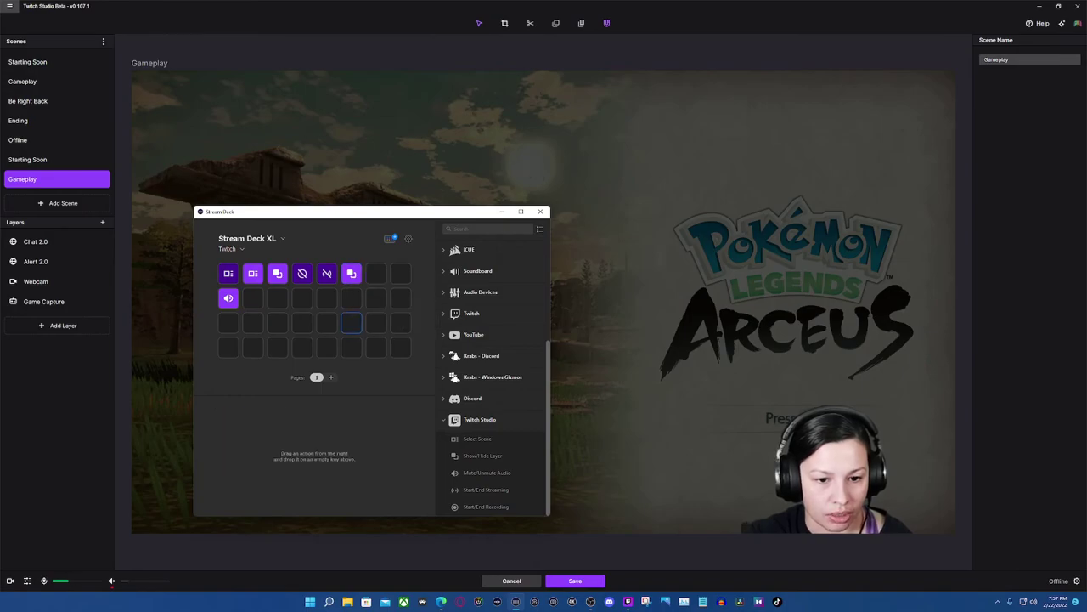
click(352, 273)
click(407, 411)
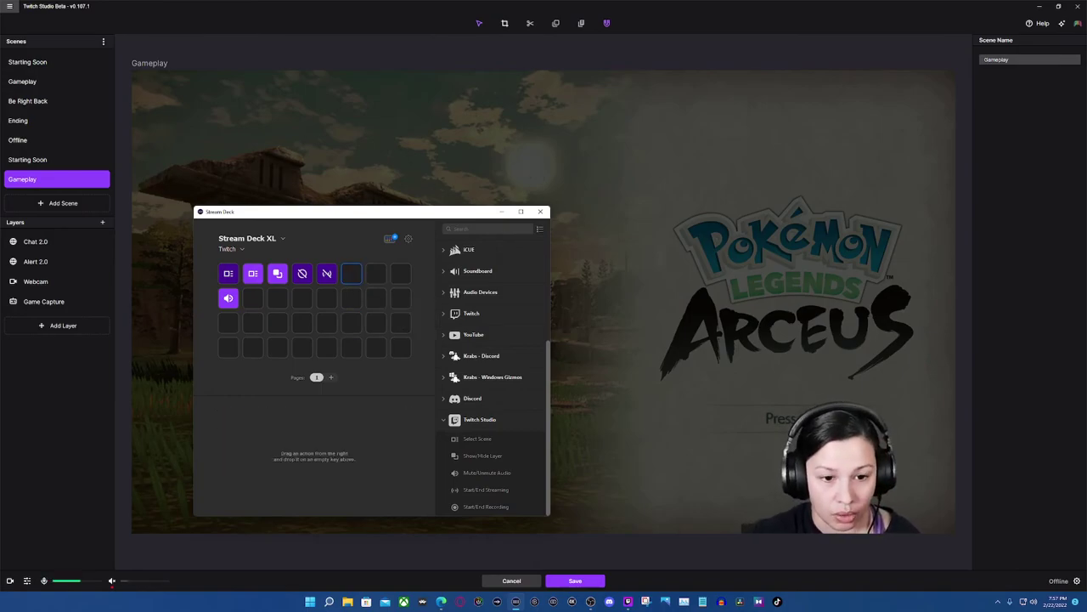
Step: Close the Stream Deck window and save the scene edits in Twitch Studio
click(540, 212)
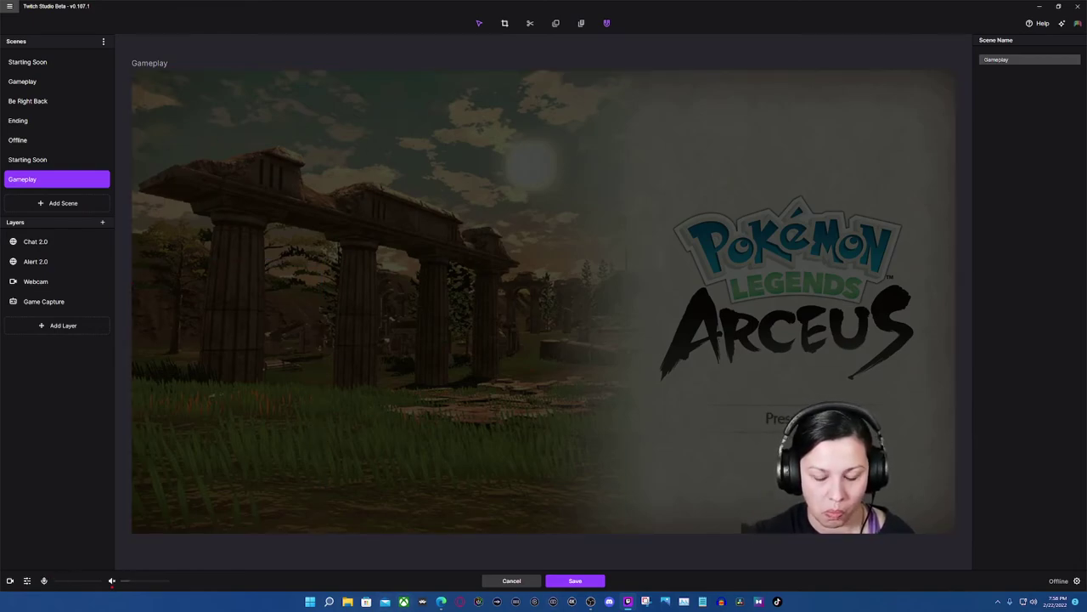
click(575, 581)
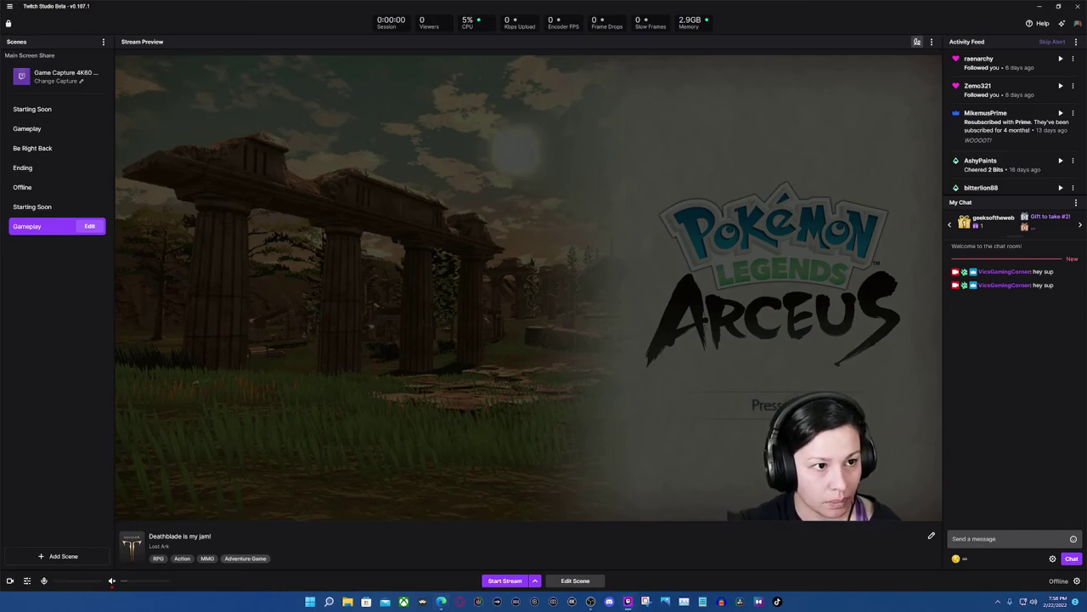
Step: Launch CHRONO TRIGGER, and select the Game Capture layer of the last Gameplay scene for editing in Twitch Studio
click(328, 601)
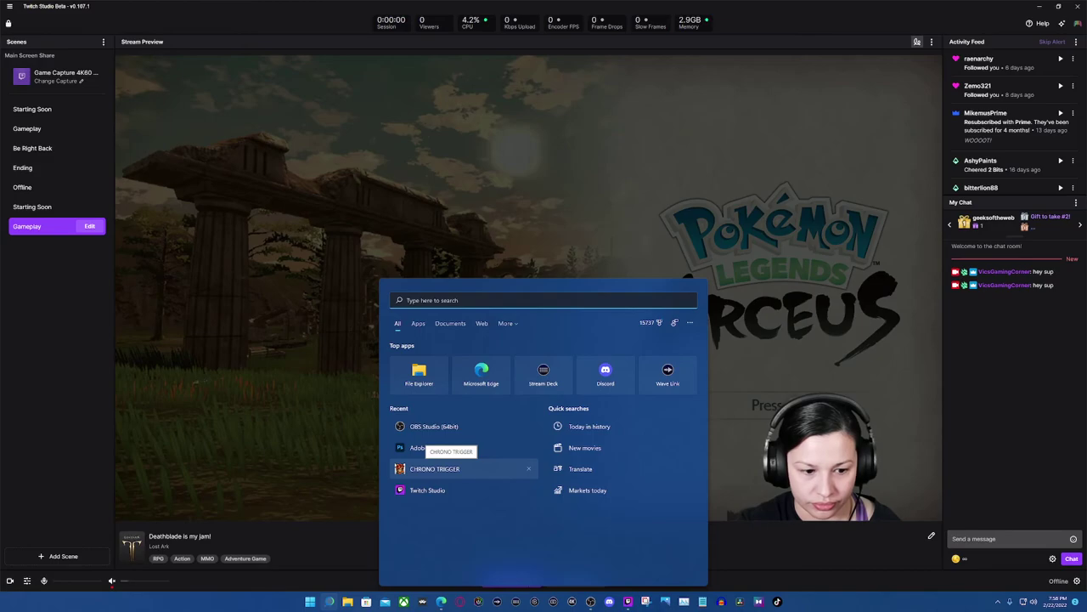
click(451, 469)
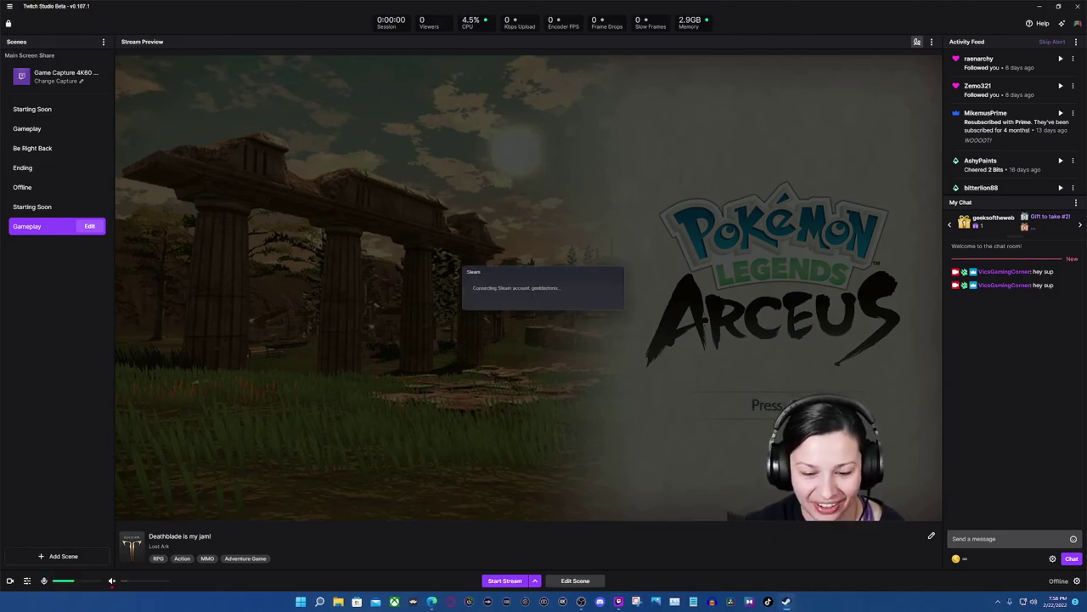
click(90, 226)
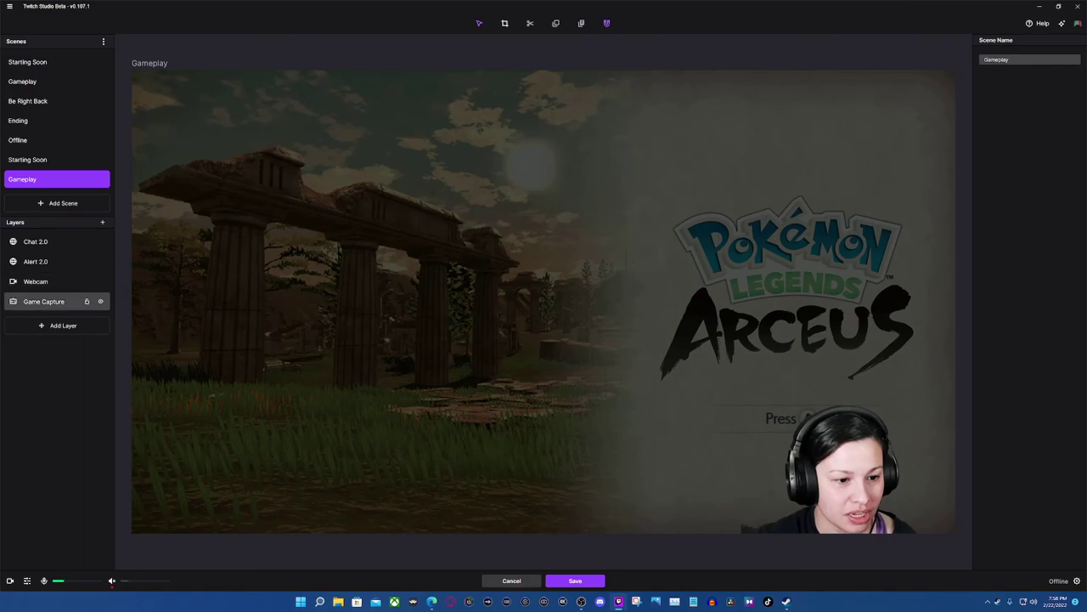
click(42, 301)
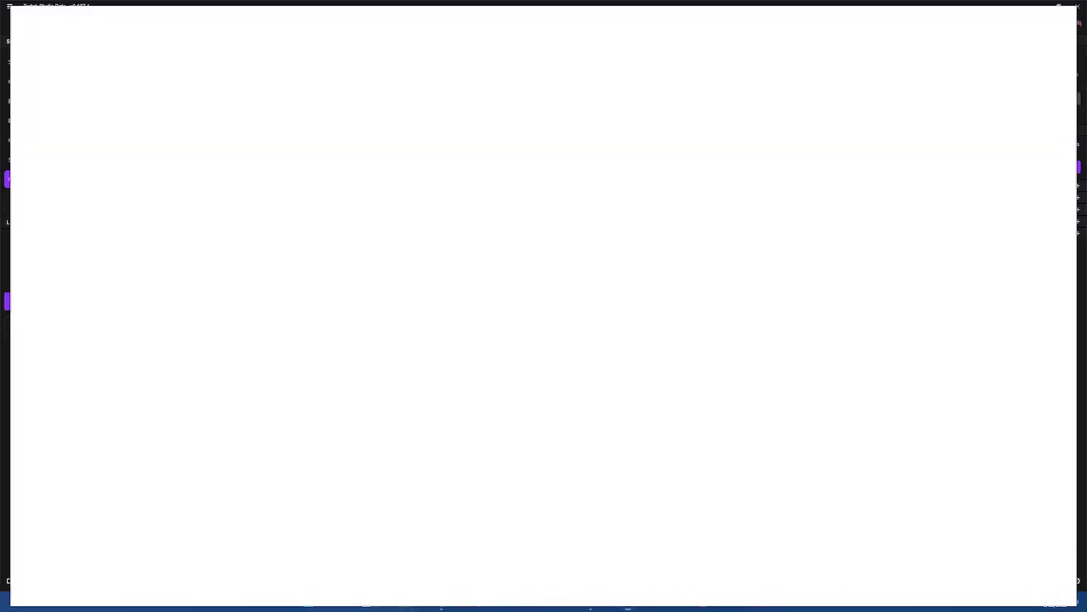
key(alt+Tab)
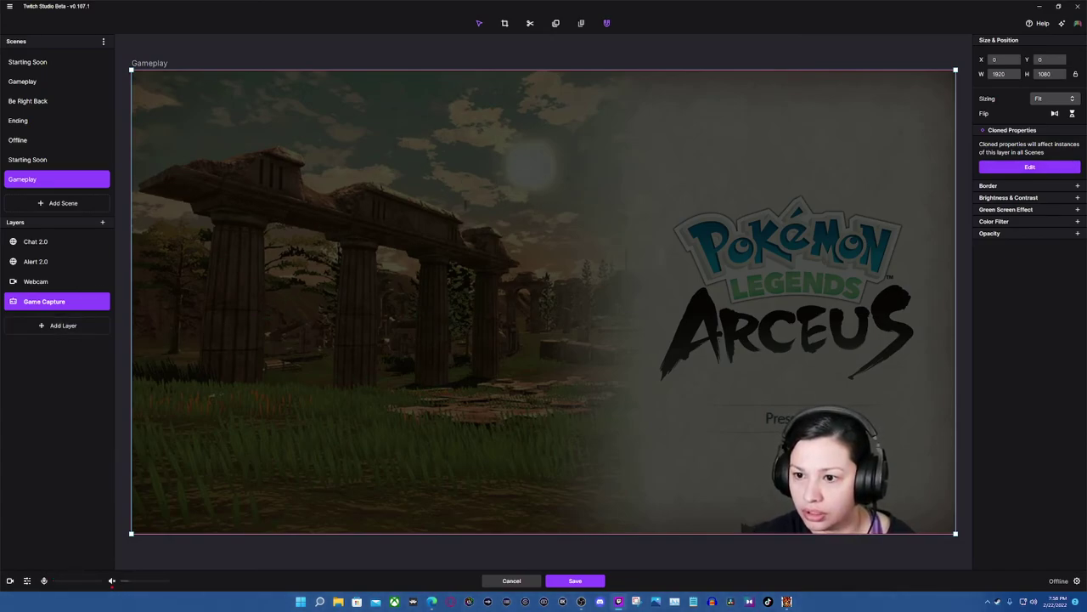
Step: Change the Game Capture layer's cloned screen share source to the Chrono Trigger window and save the scene edits
click(1030, 167)
click(1067, 211)
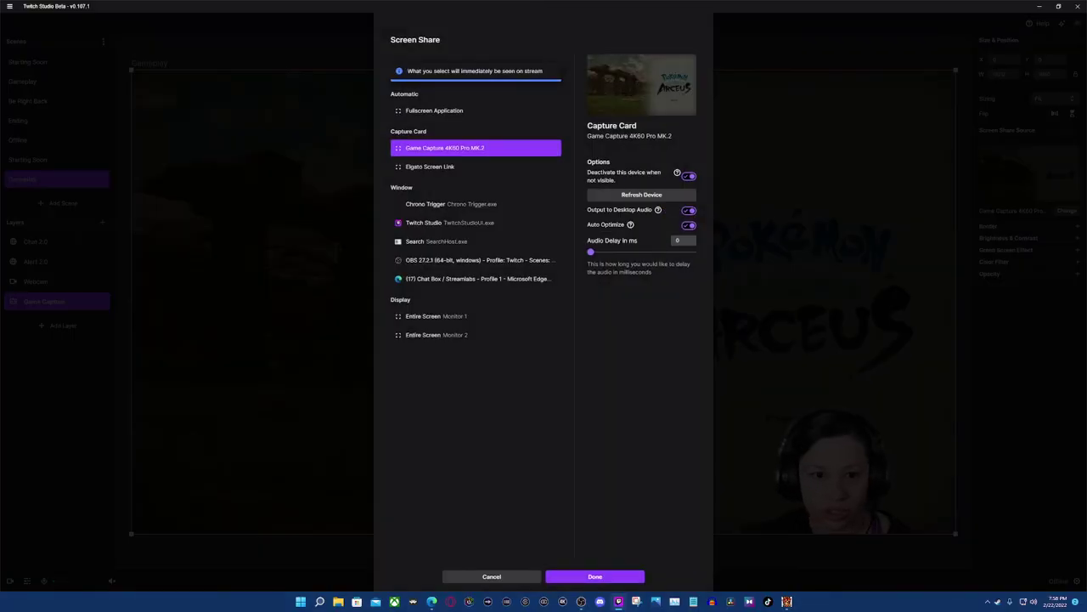
click(476, 111)
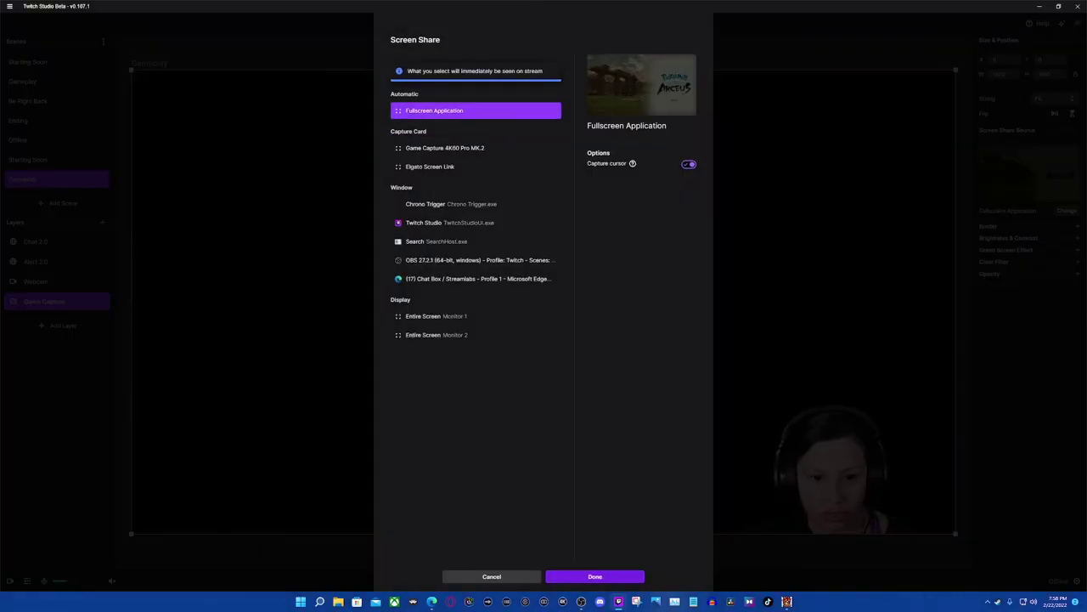
click(476, 204)
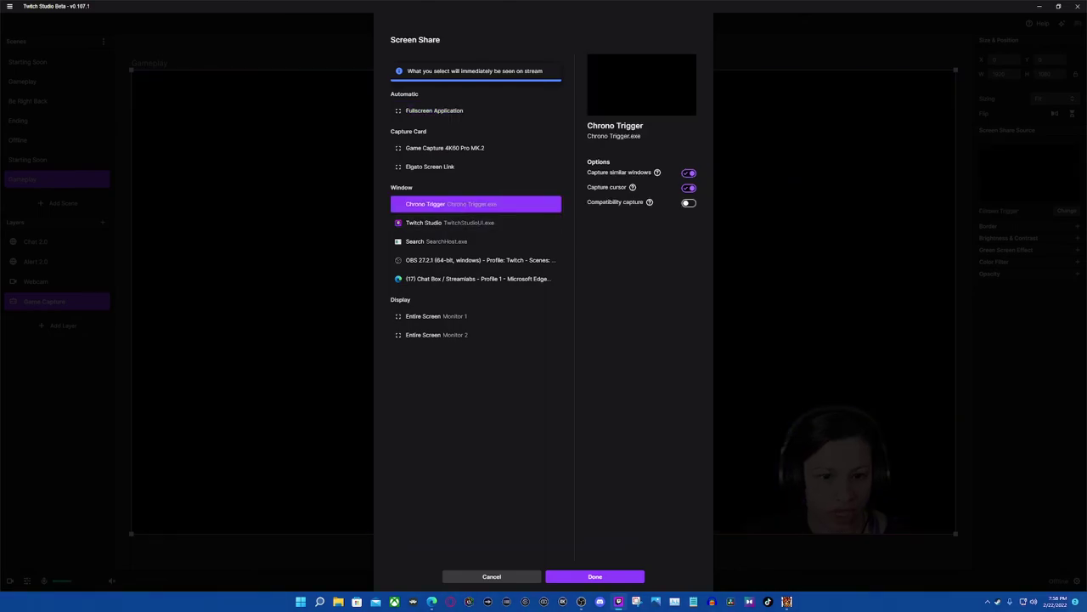
click(594, 577)
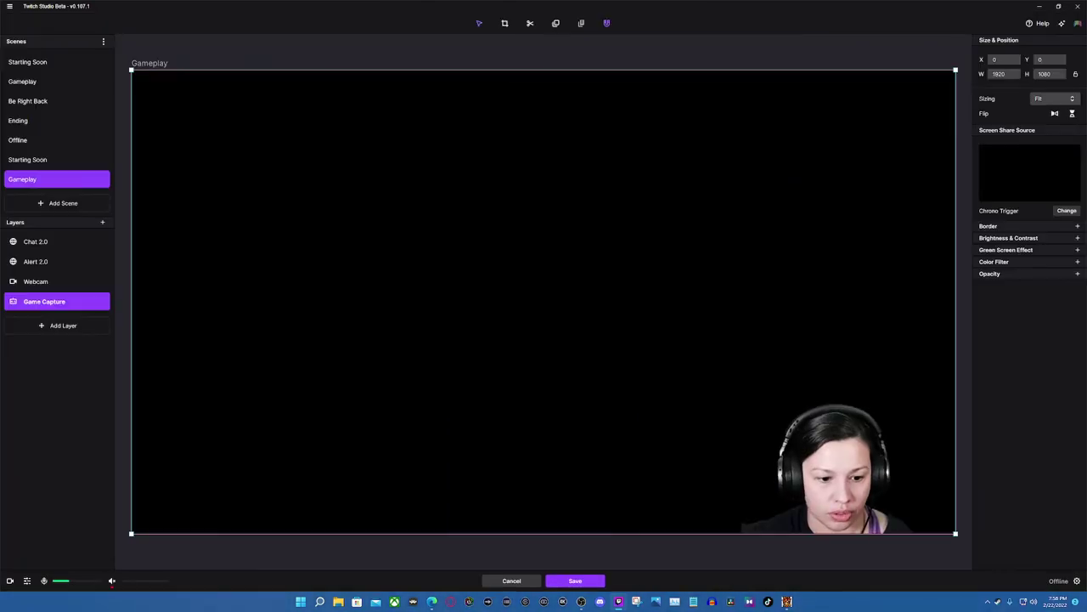
click(576, 580)
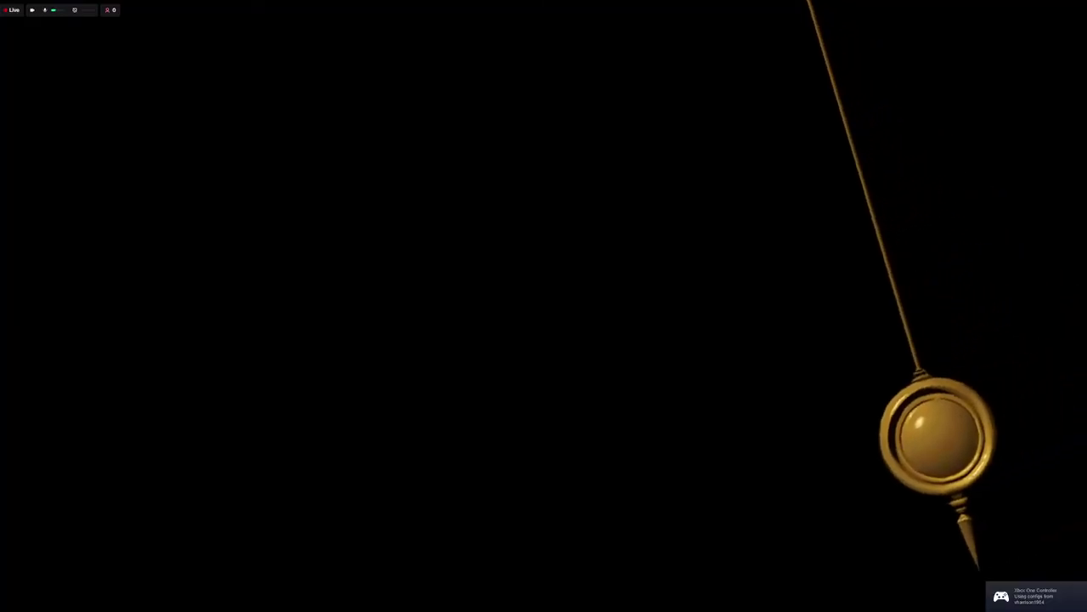
Step: Choose Resume on the Chrono Trigger title screen and confirm resuming the bookmarked game
key(Return)
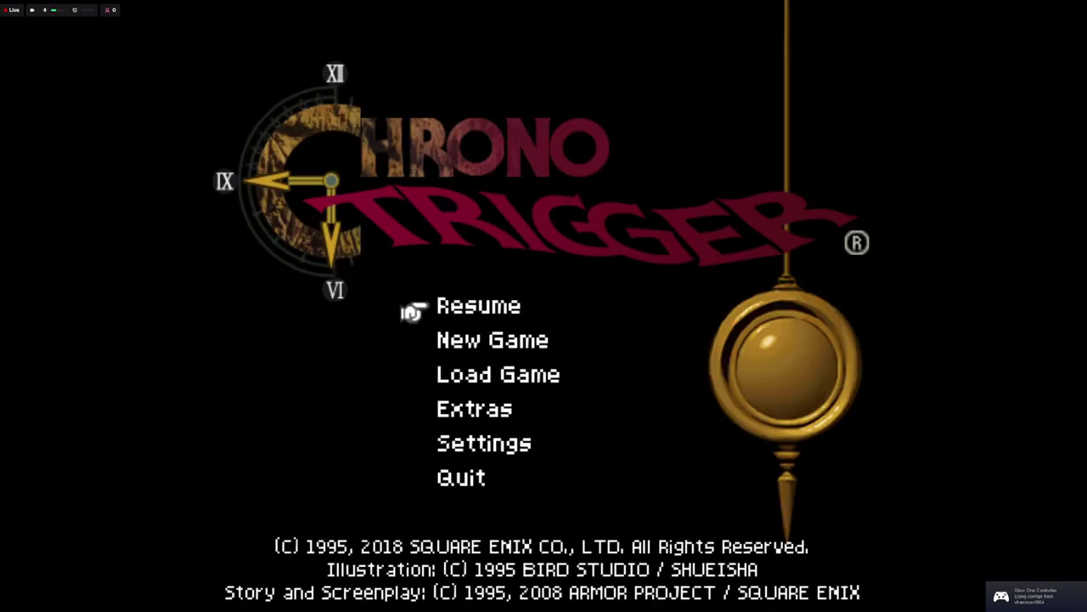
key(Return)
key(Up)
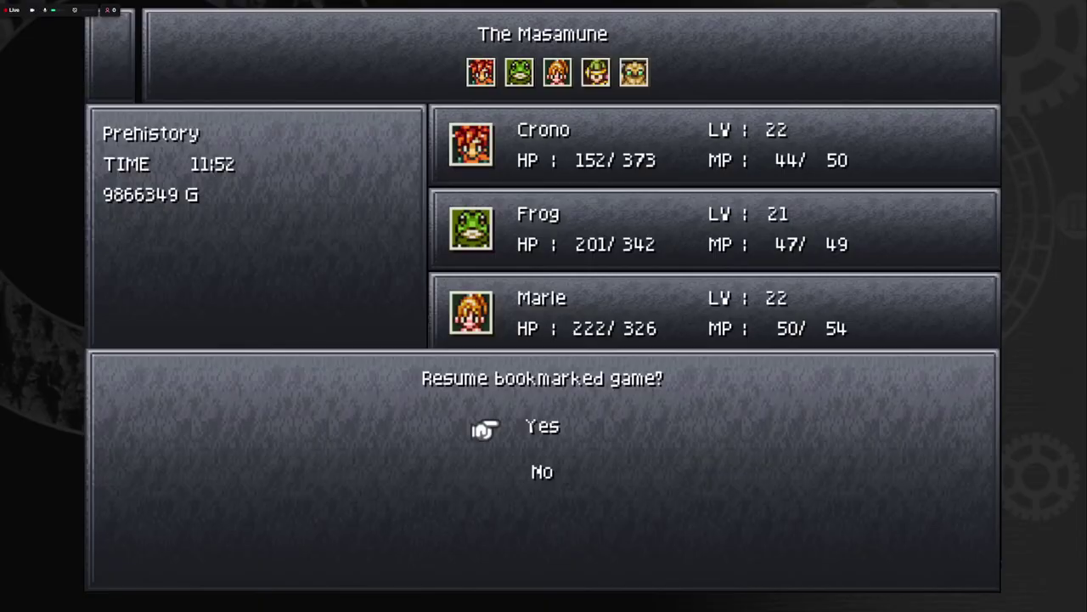
key(Return)
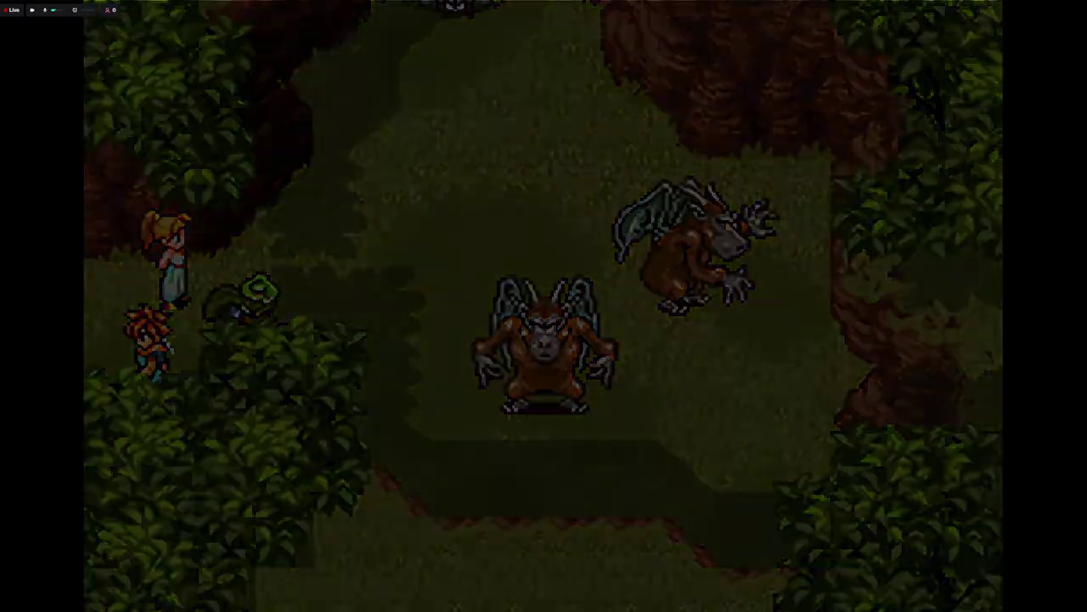
key(Down)
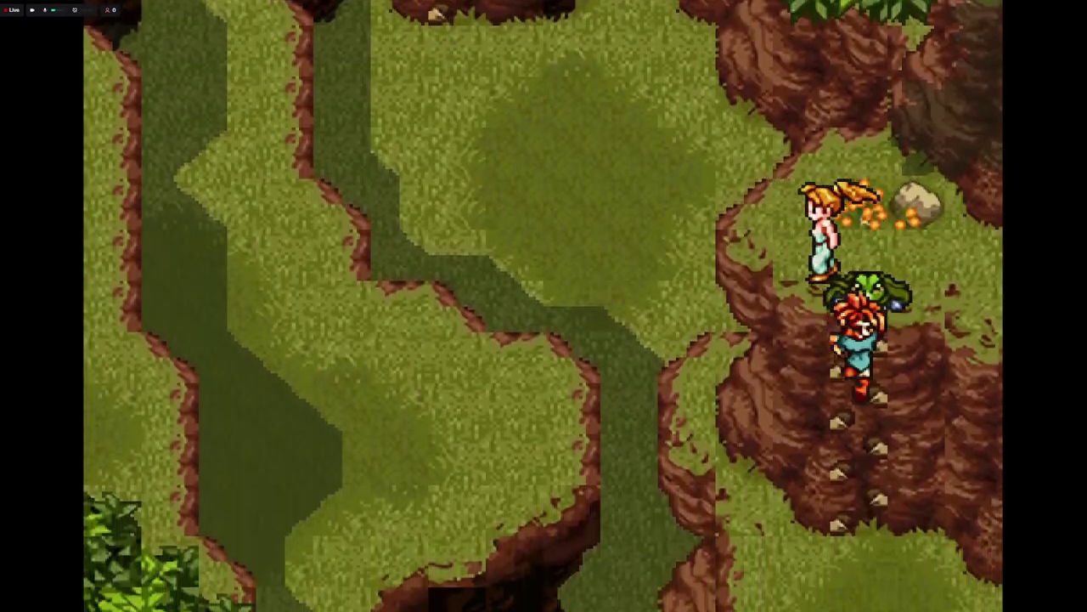
key(Down)
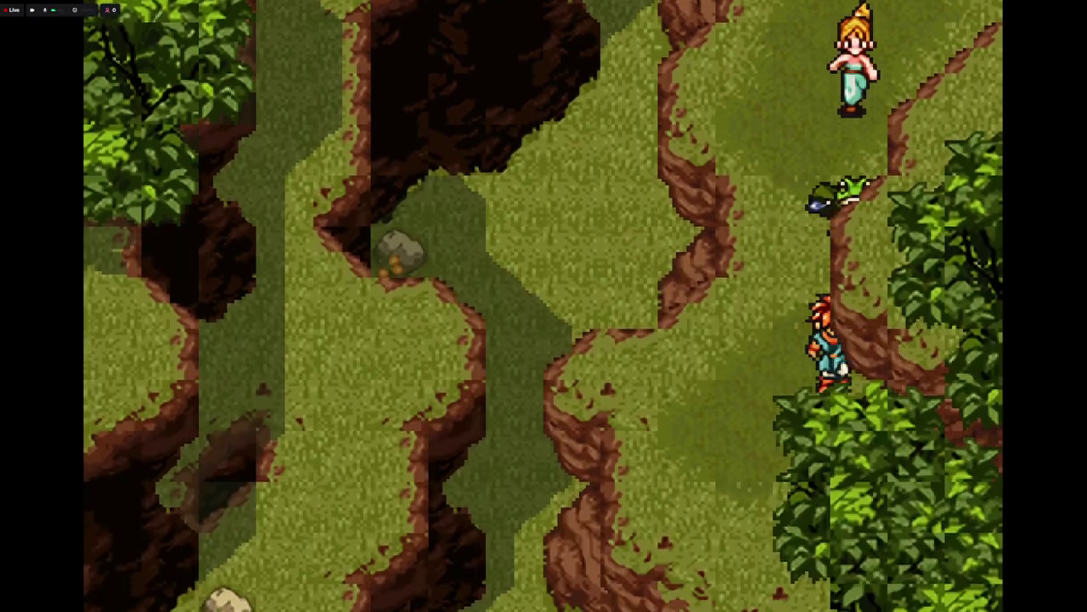
key(Left)
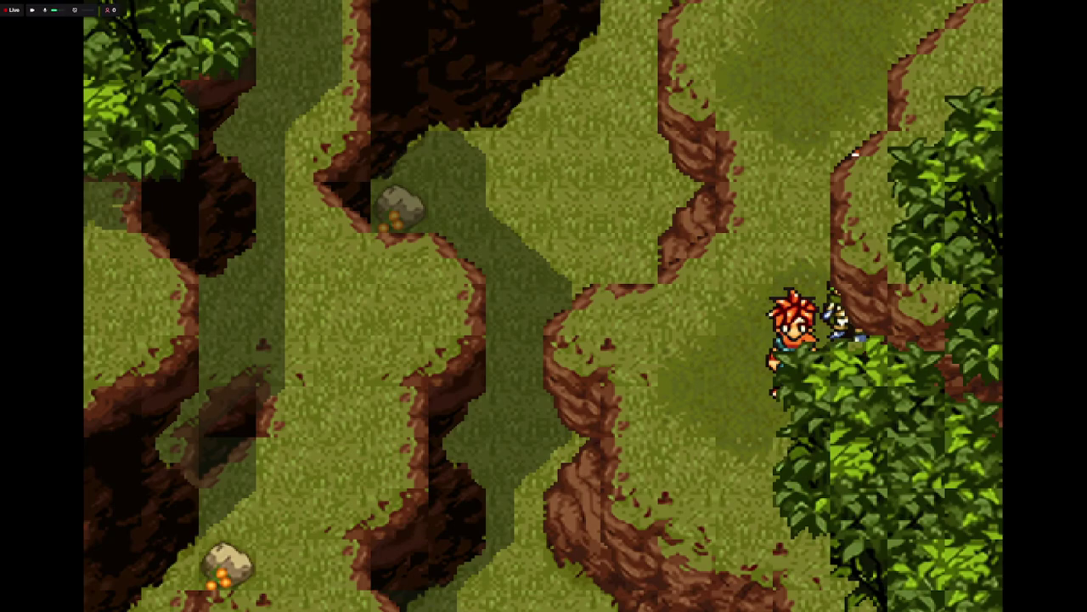
key(Up)
key(Right)
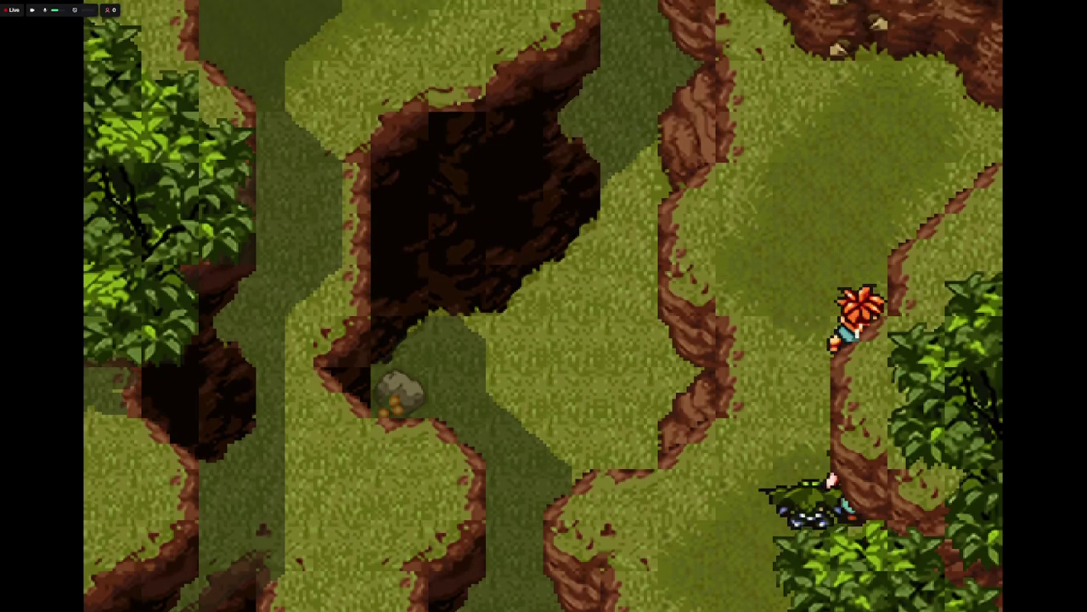
key(Down)
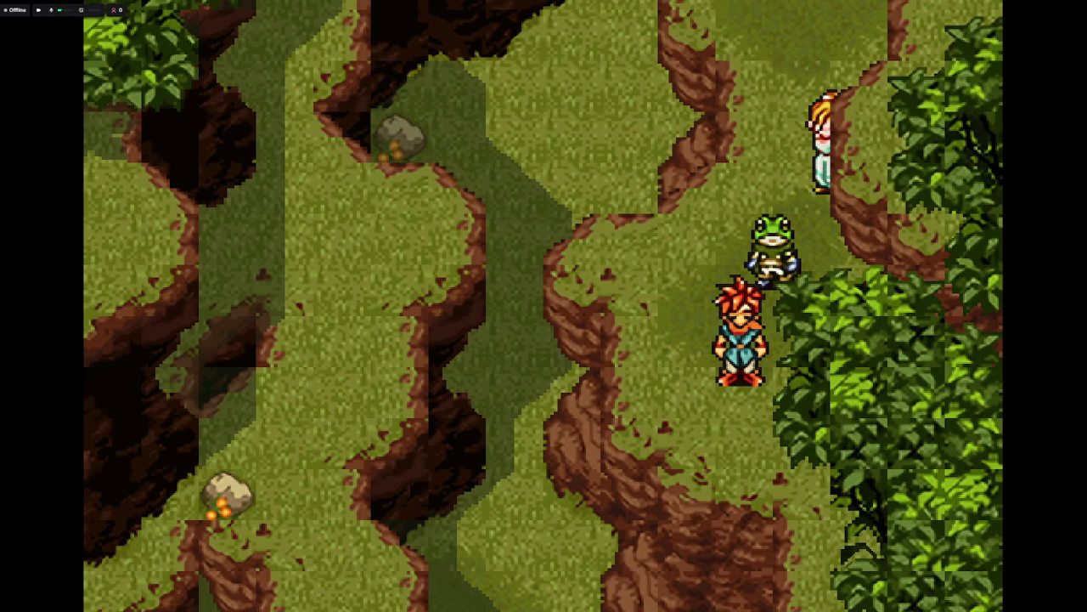
Step: Return to Twitch Studio, set the Gameplay scene's Game Capture source to Game Capture 4K60 Pro MK.2, and save
key(alt+Tab)
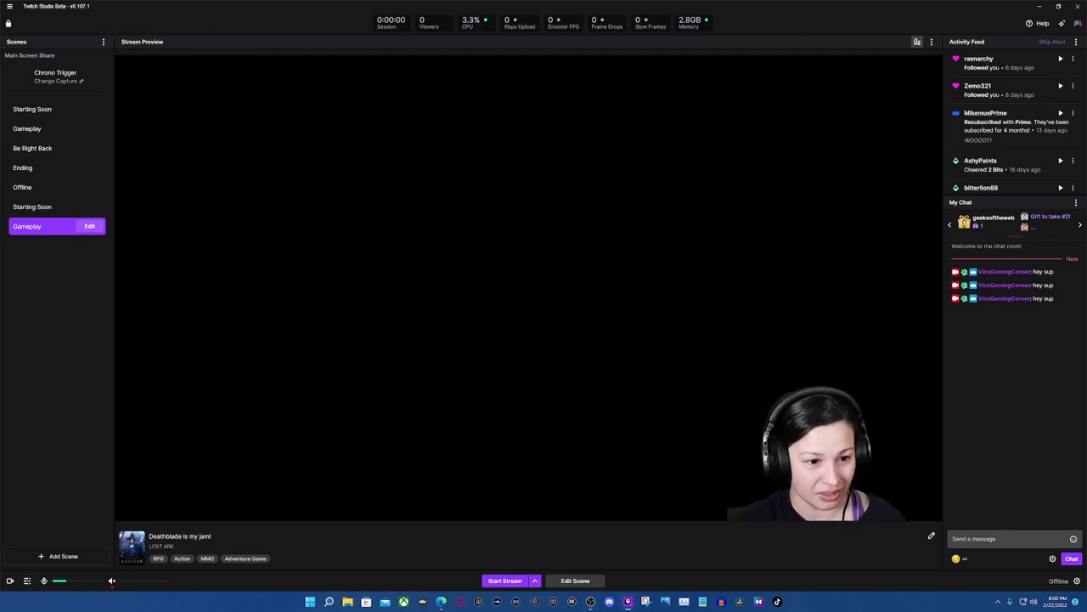
click(89, 226)
click(44, 302)
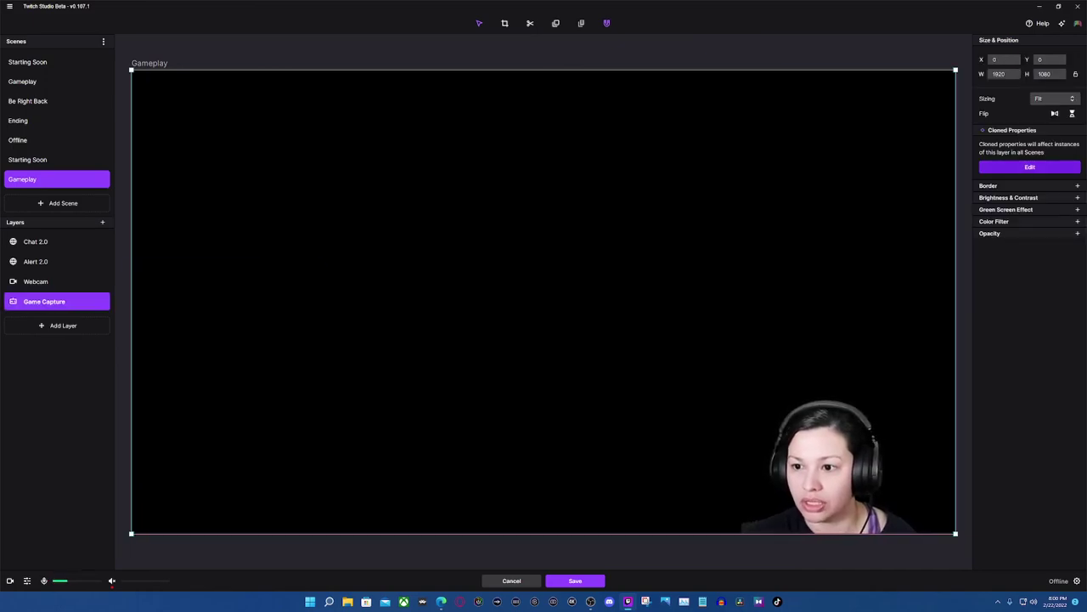
click(1067, 211)
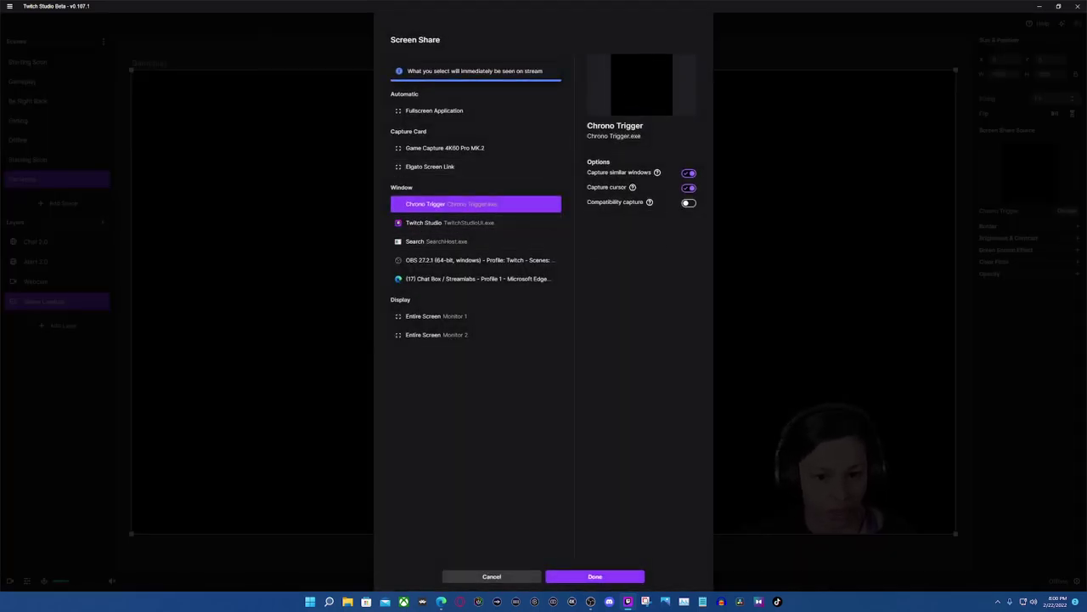
click(476, 148)
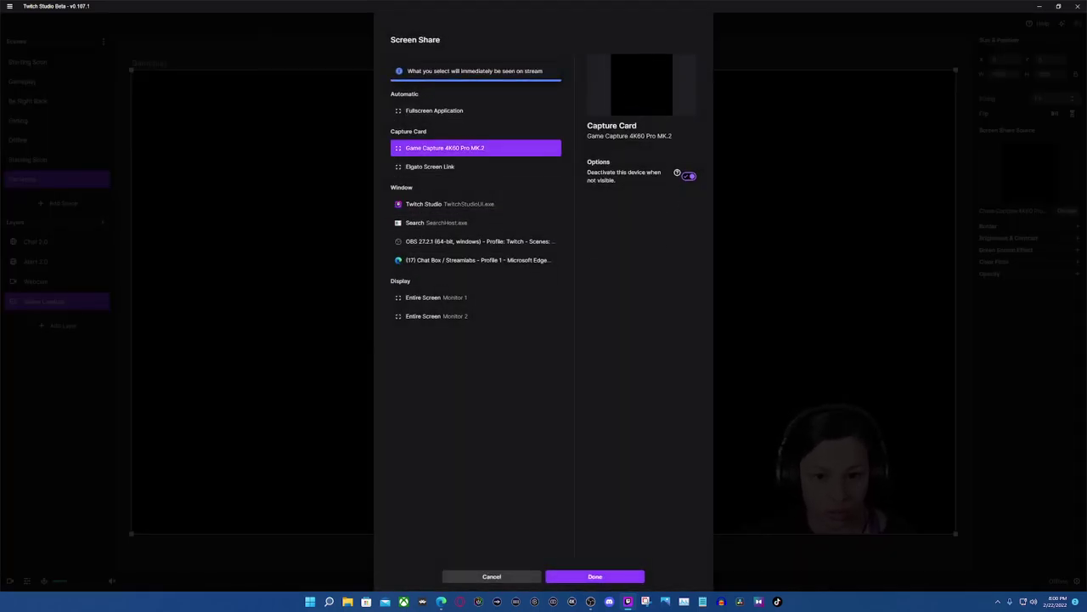
click(595, 576)
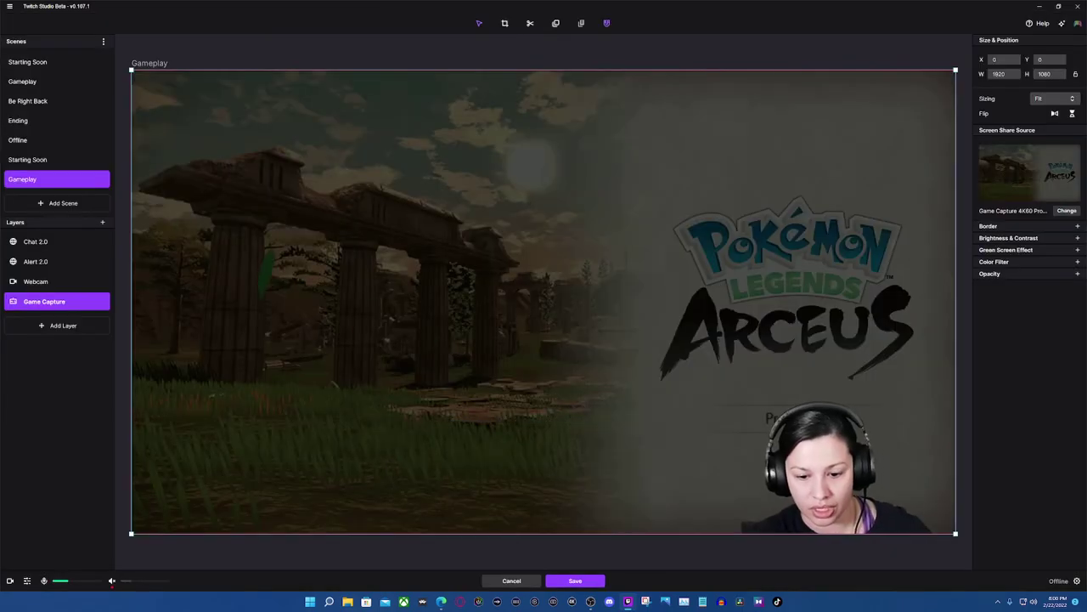
click(575, 581)
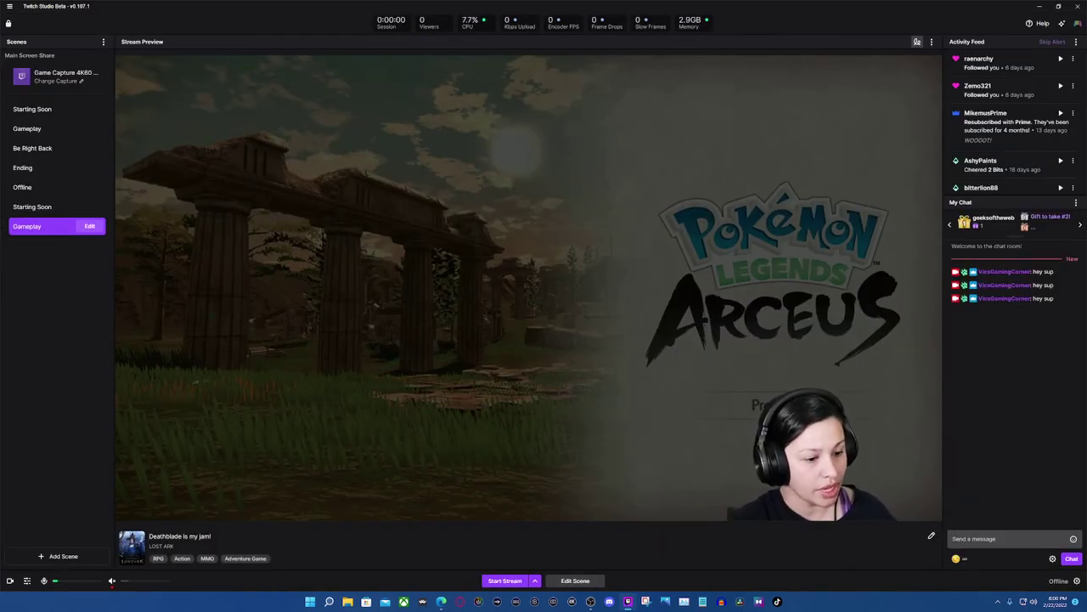